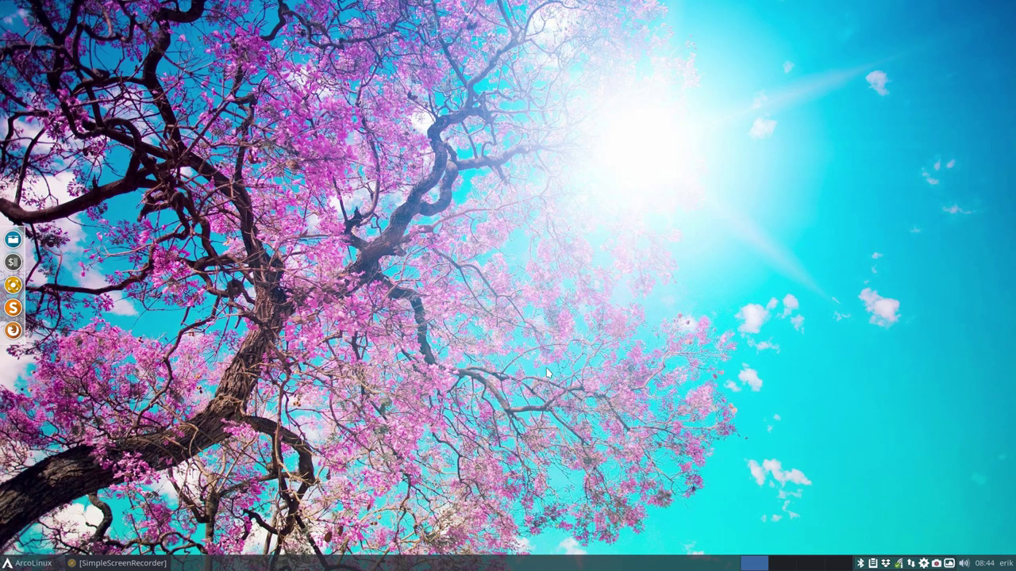
# Open Chromium and close the neofetch terminal window
pyautogui.press('super+w')
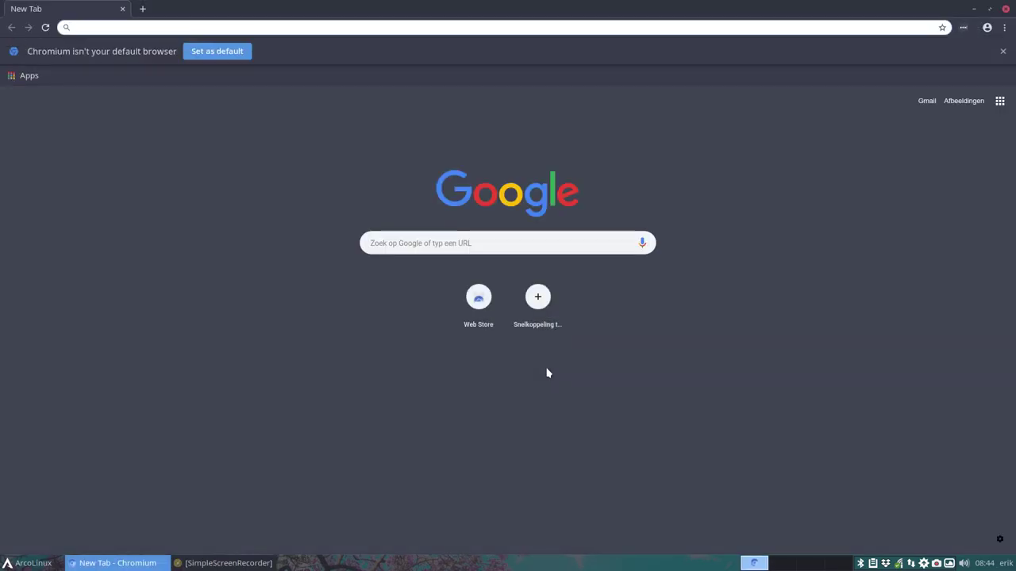
pyautogui.press('super+Return')
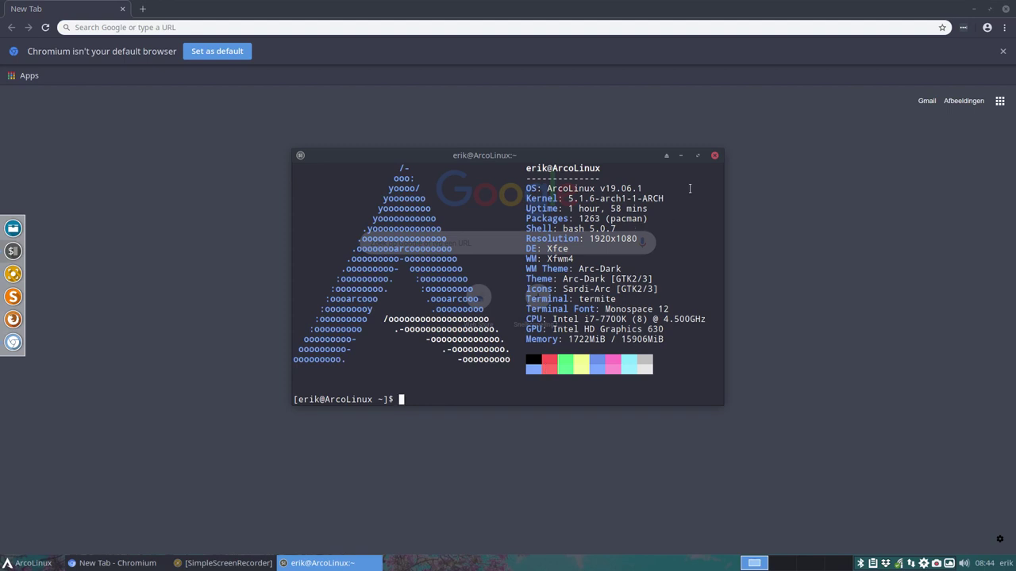
pyautogui.click(715, 156)
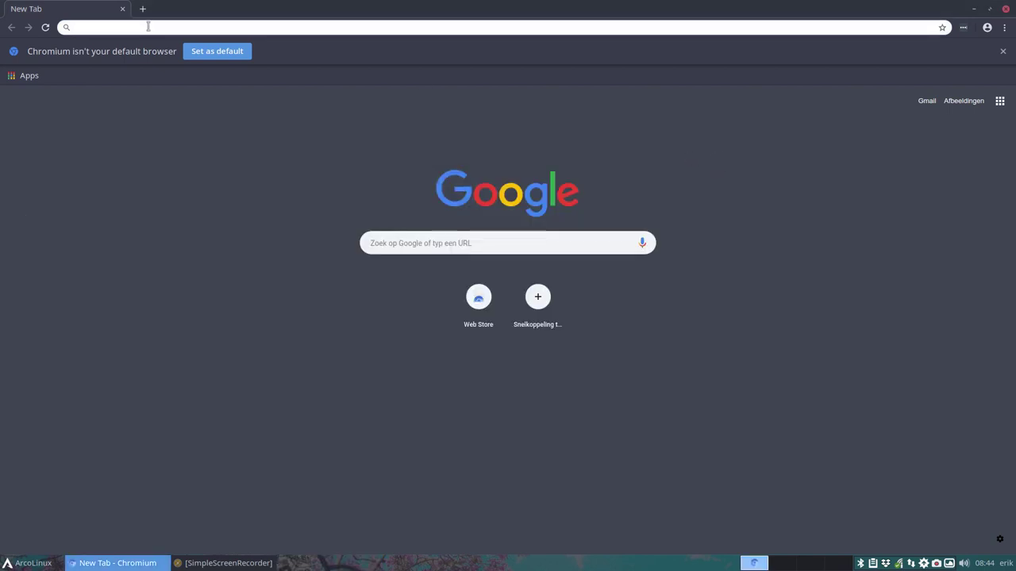
# Search Google for 'iso arcolinux seedhost' from the address bar
pyautogui.write('googl')
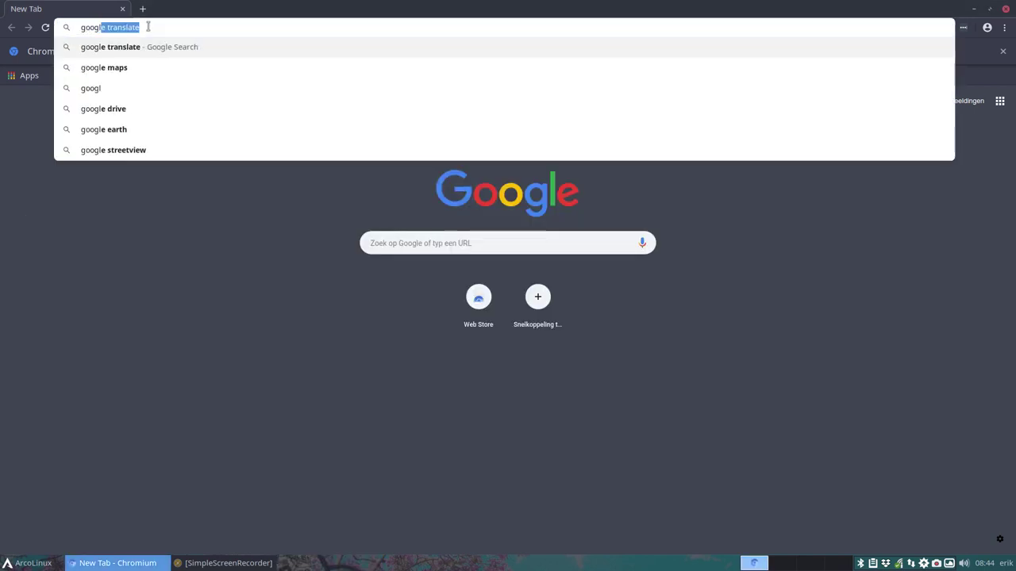
pyautogui.write('e tra')
pyautogui.press('BackSpace')
pyautogui.press('BackSpace')
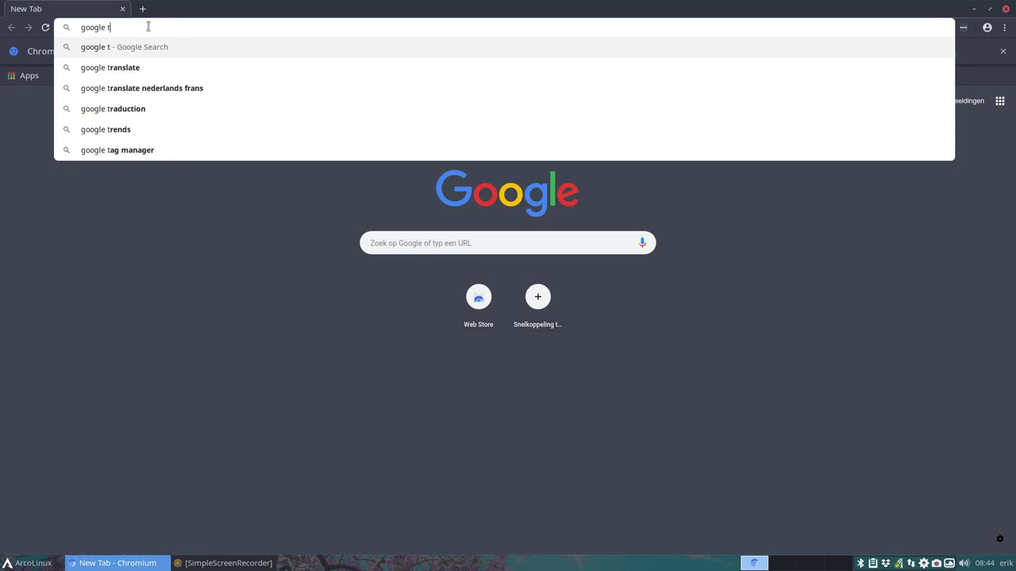
pyautogui.press('BackSpace')
pyautogui.write('iso ')
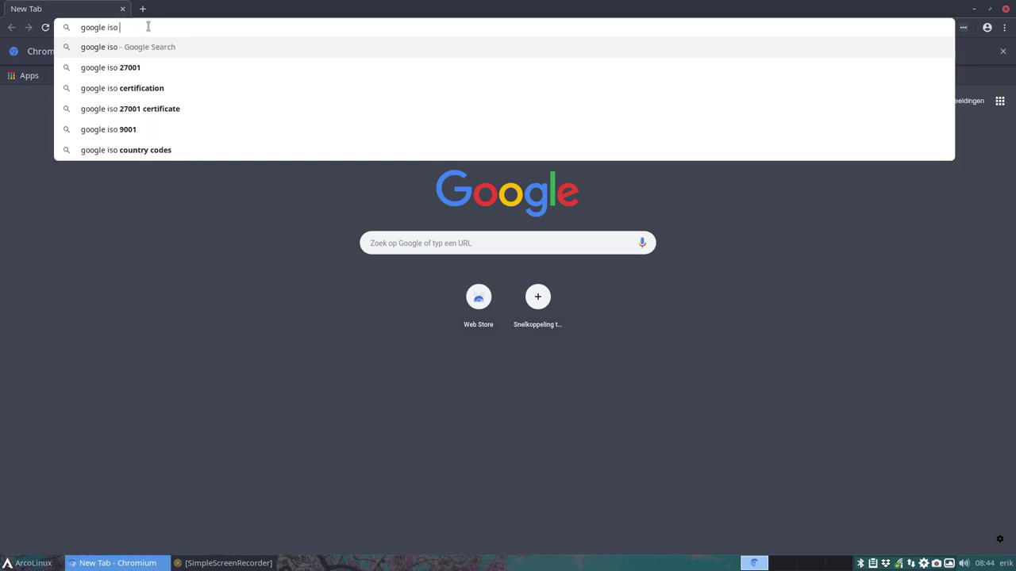
pyautogui.write('arcolinux ')
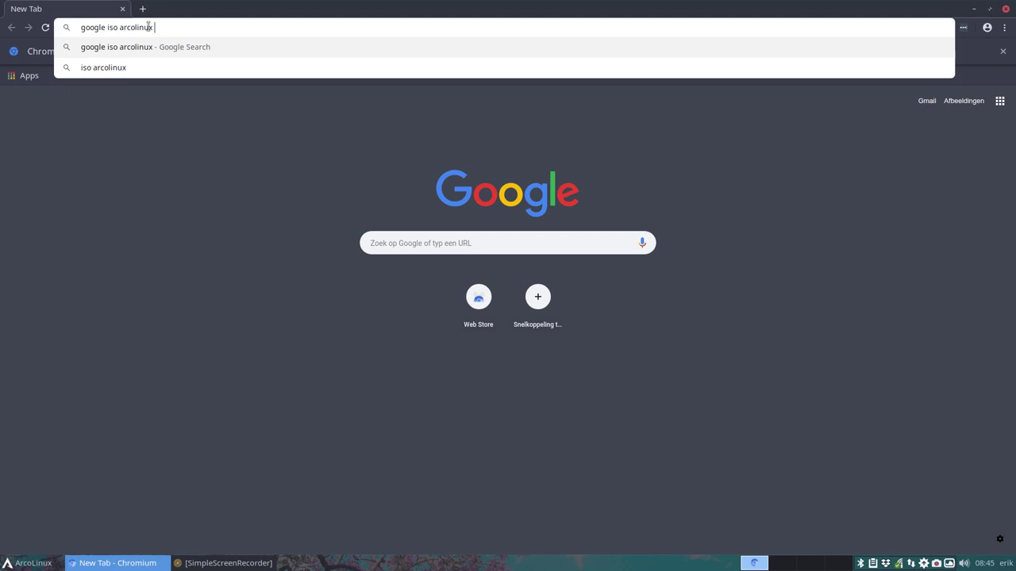
pyautogui.write('seedh')
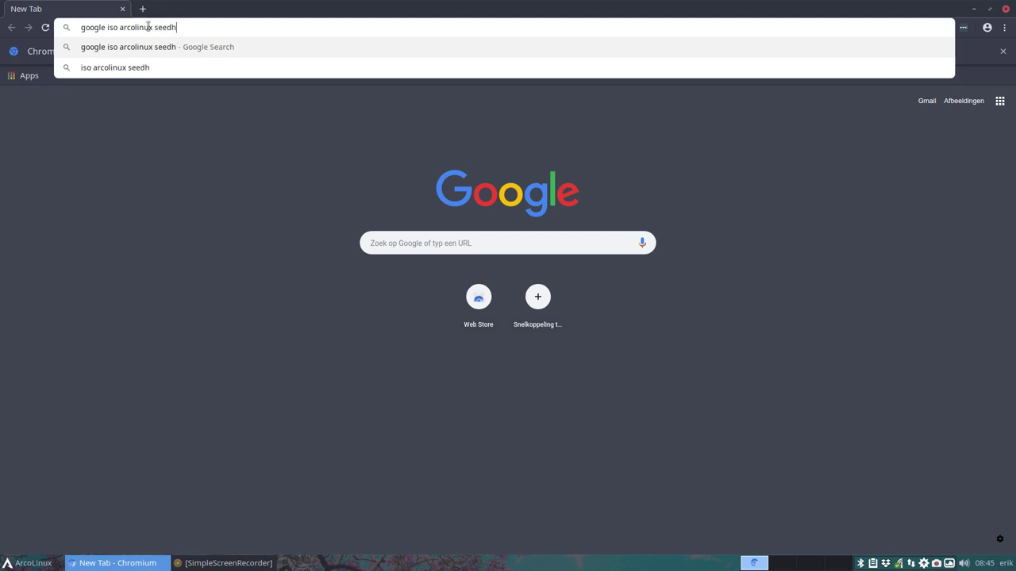
pyautogui.write('ost')
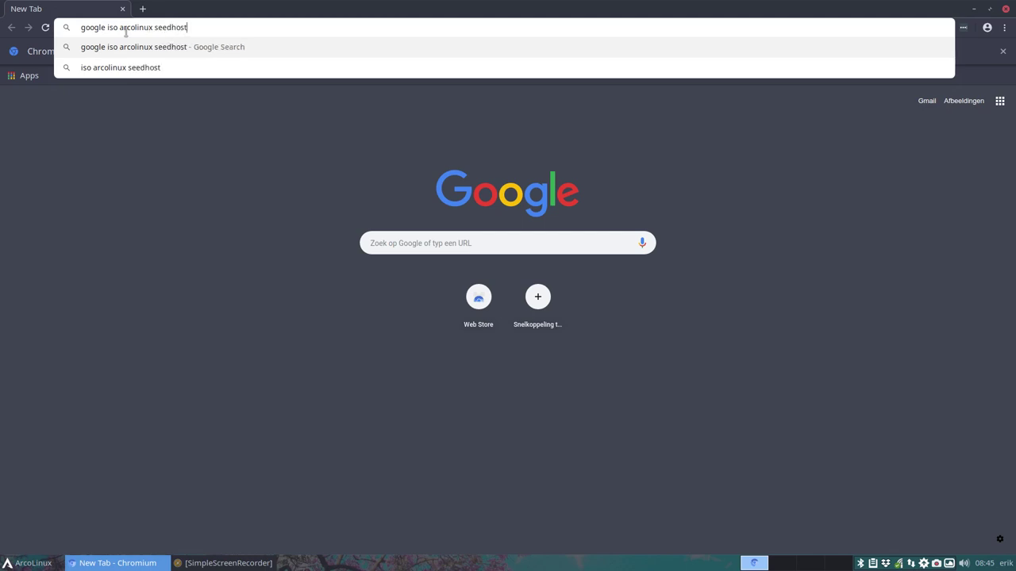
pyautogui.doubleClick(100, 28)
pyautogui.press('Delete')
pyautogui.press('Delete')
pyautogui.press('Return')
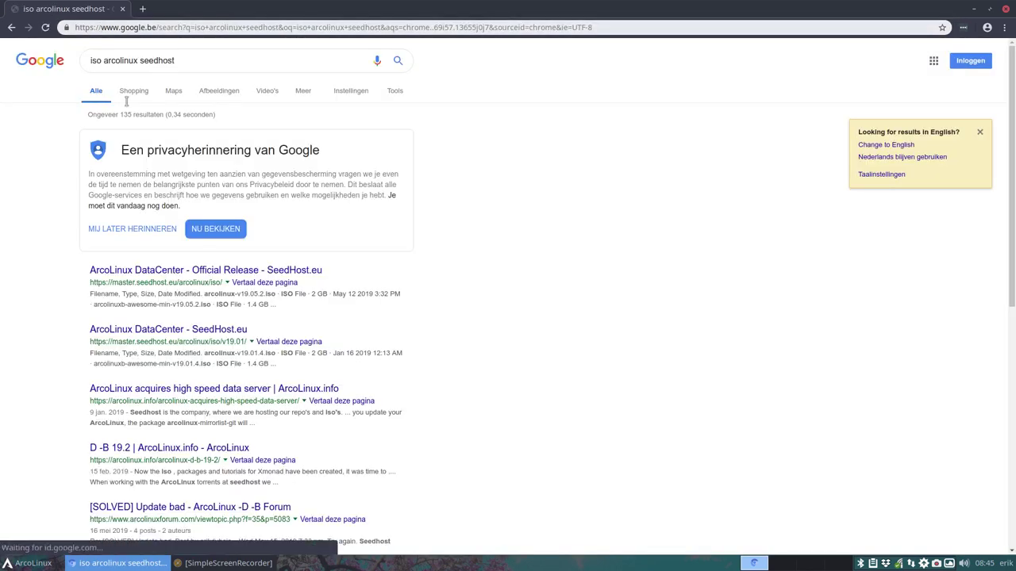
pyautogui.click(230, 272)
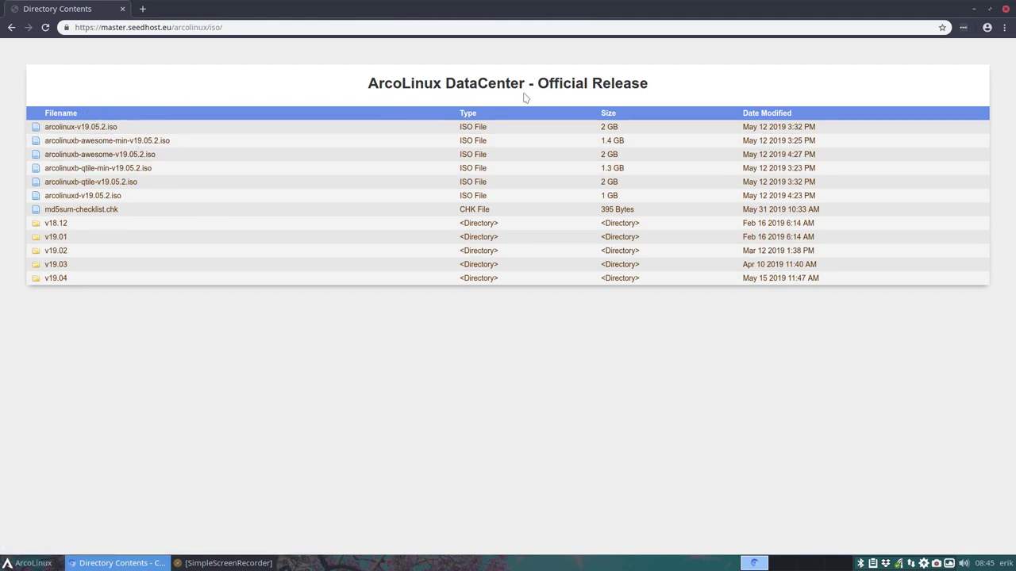
pyautogui.moveTo(207, 27); pyautogui.dragTo(273, 29)
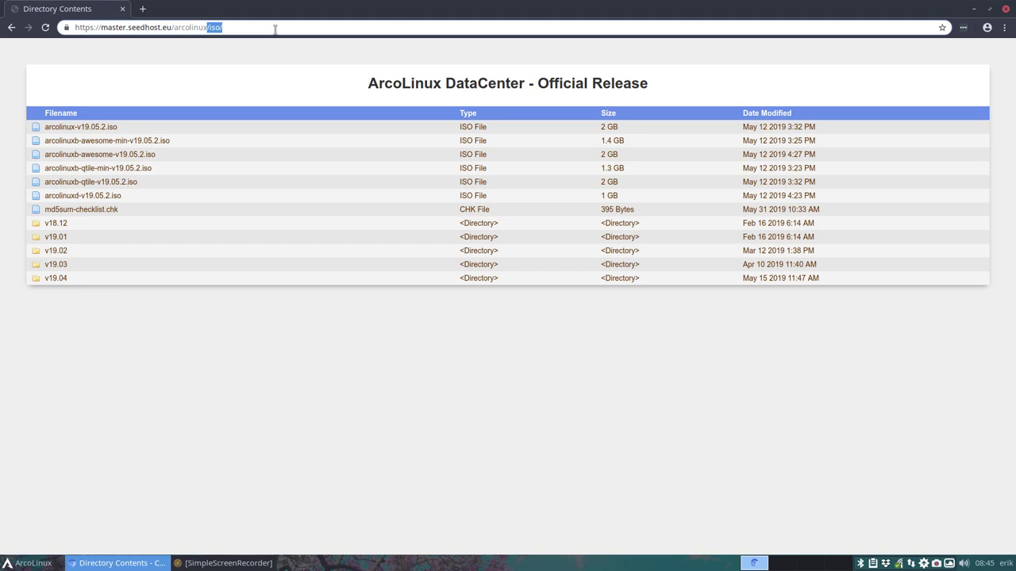
pyautogui.press('BackSpace')
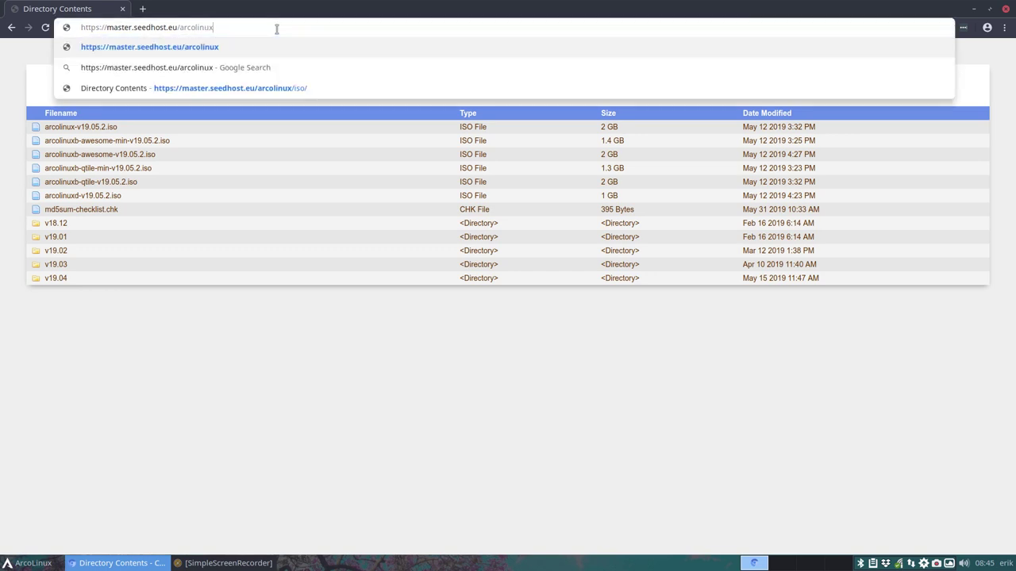
pyautogui.press('Return')
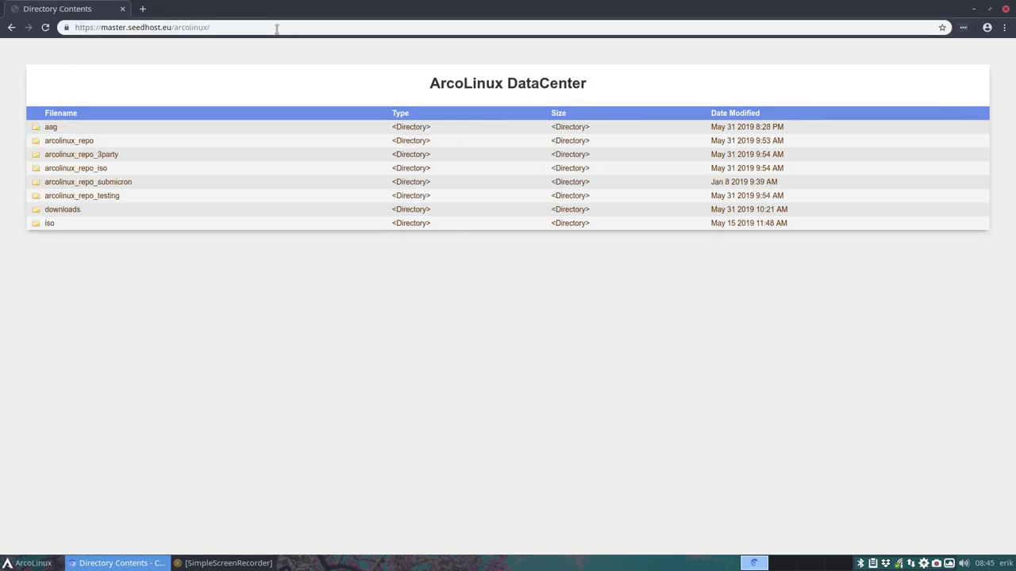
pyautogui.click(51, 128)
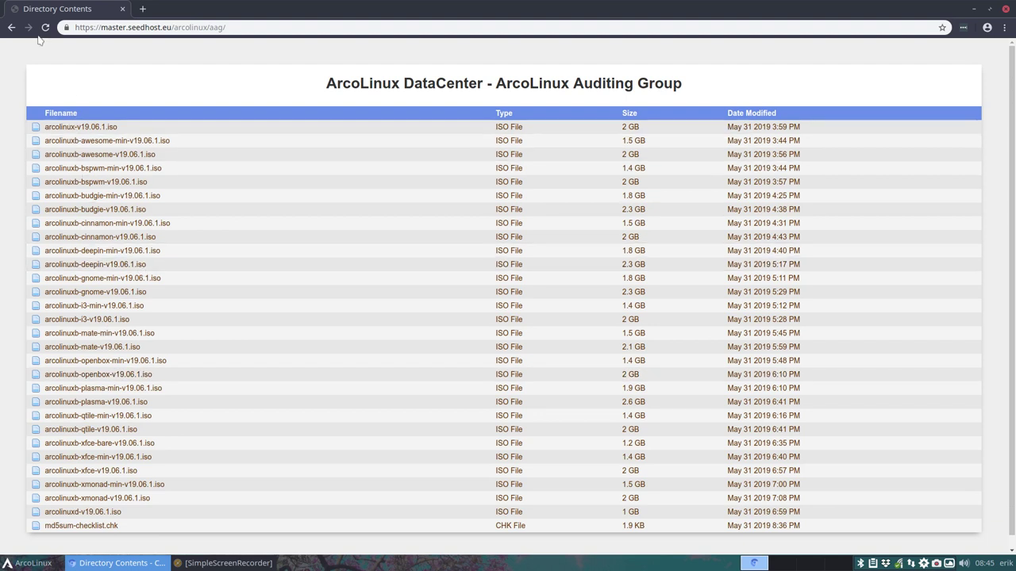
pyautogui.click(12, 28)
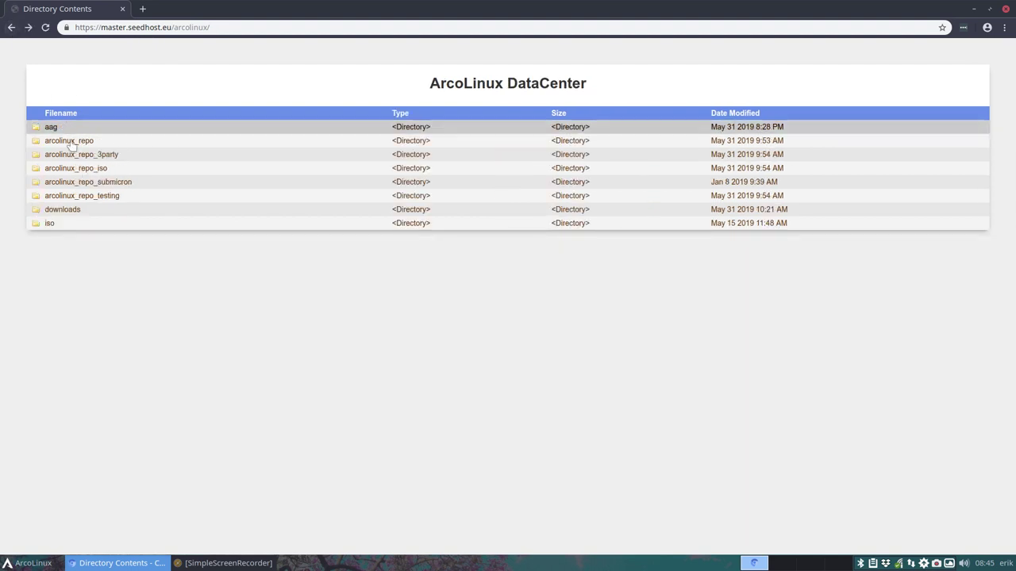
pyautogui.click(67, 228)
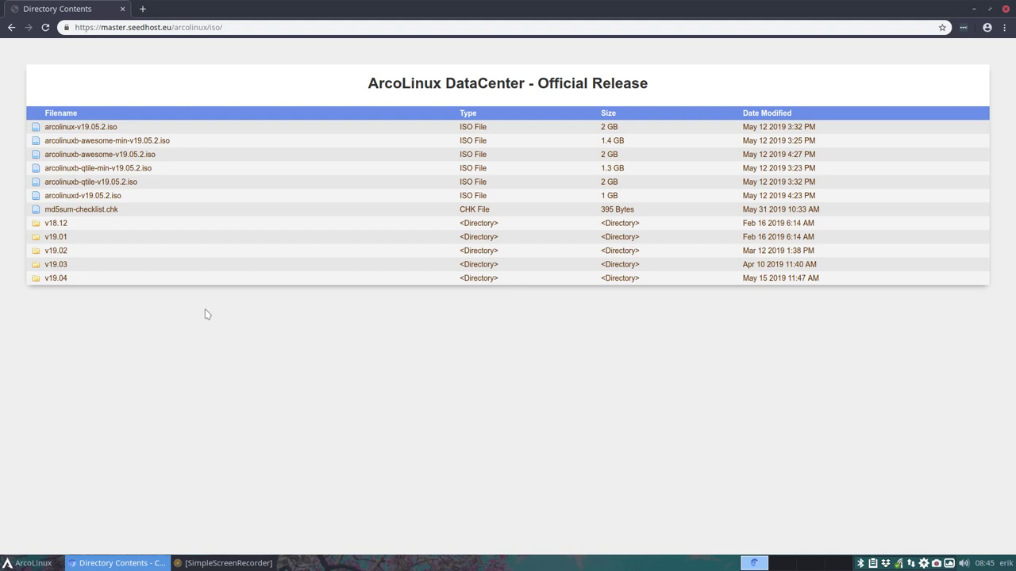
pyautogui.click(12, 27)
pyautogui.click(50, 128)
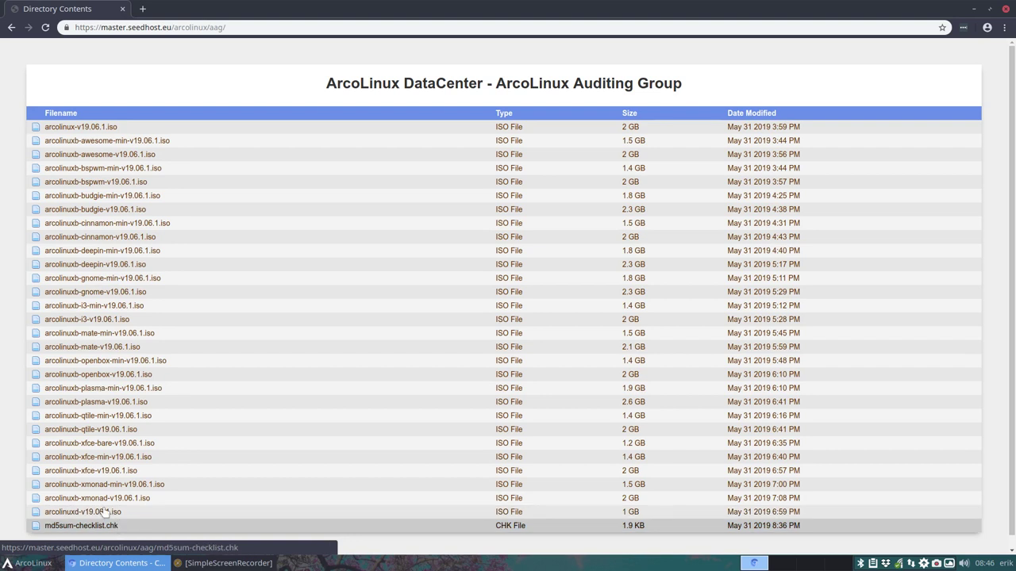
pyautogui.click(12, 29)
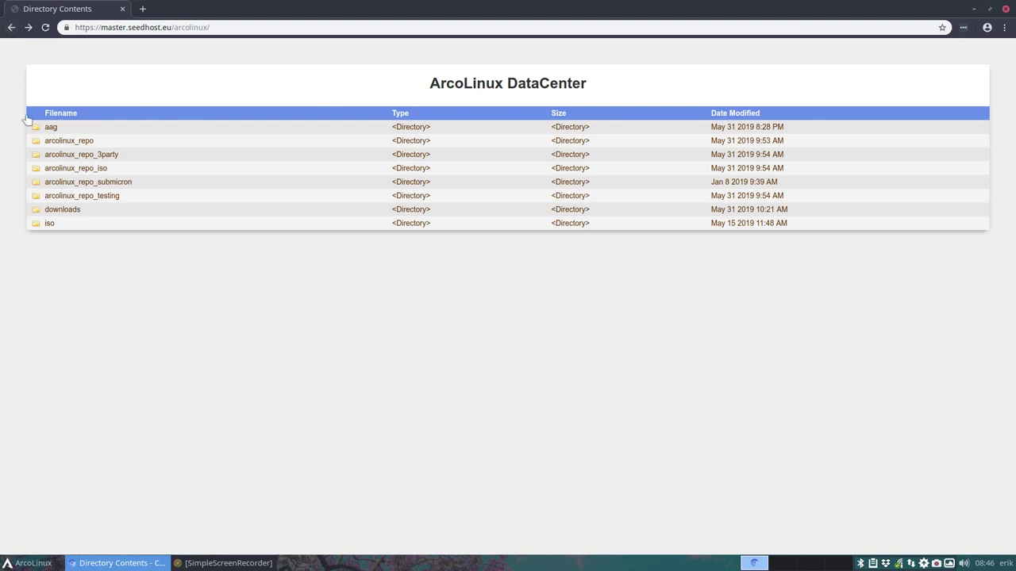
pyautogui.click(52, 223)
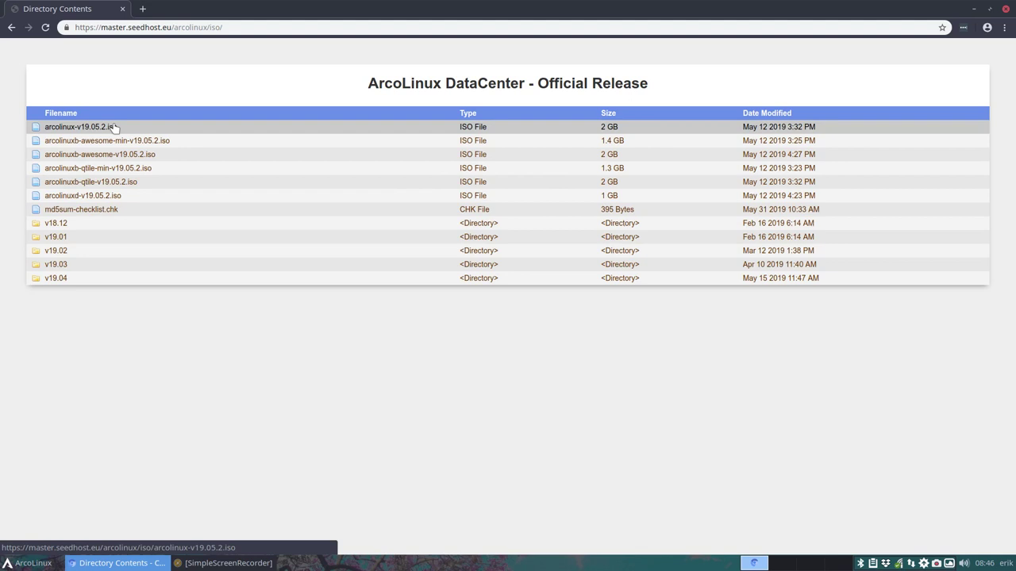
# Empty the Downloads folder in Thunar by deleting the Get-Started folder and wallpaper image
pyautogui.press('super+shift+Return')
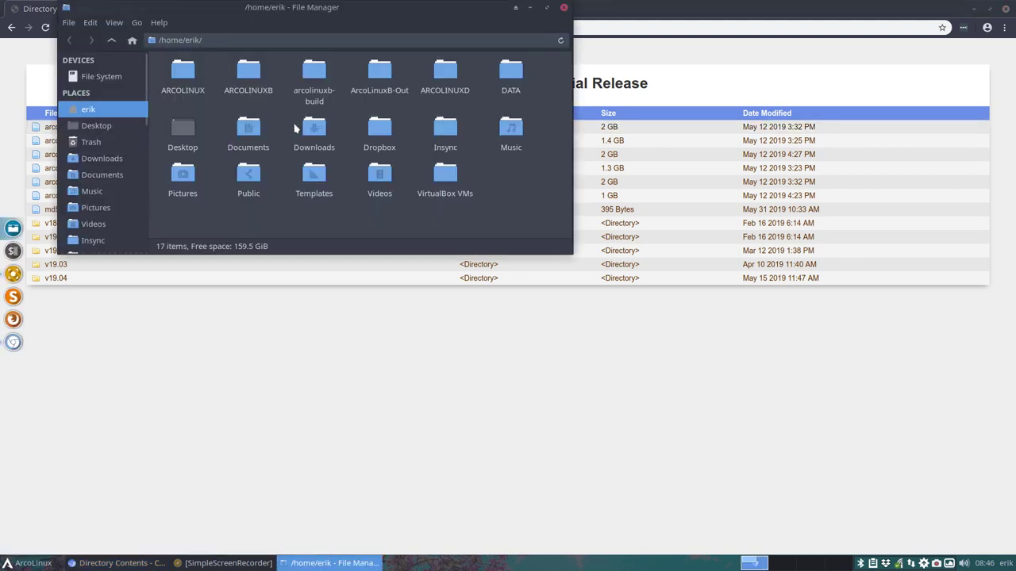
pyautogui.doubleClick(309, 131)
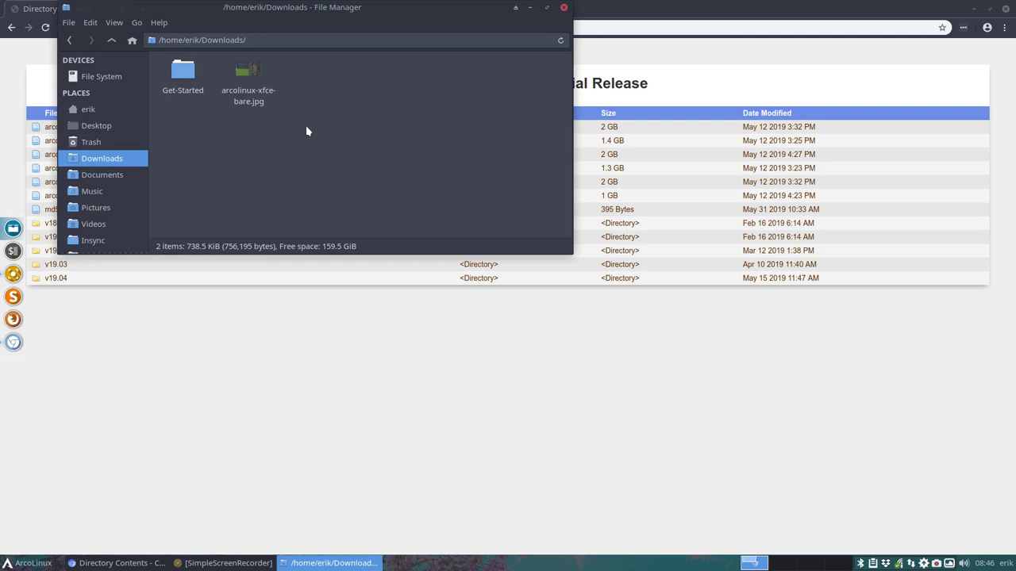
pyautogui.moveTo(159, 132); pyautogui.dragTo(313, 79)
pyautogui.press('Delete')
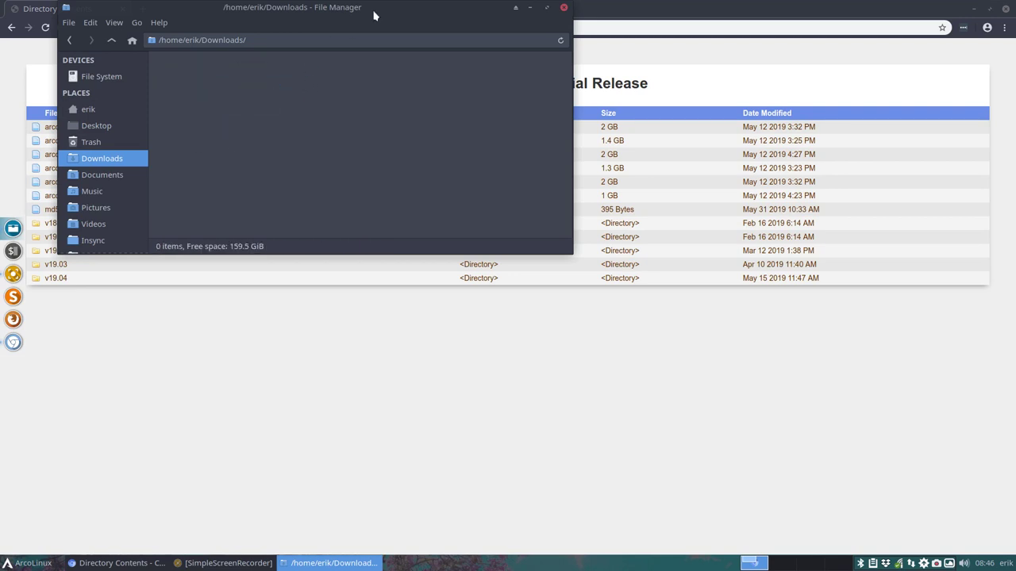
pyautogui.moveTo(471, 9); pyautogui.dragTo(716, 285)
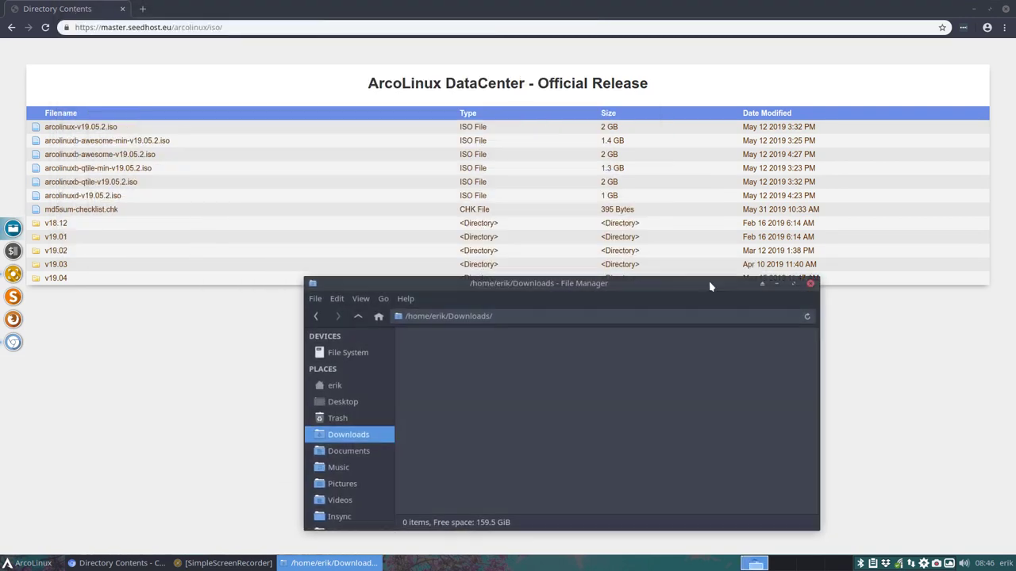
# Download arcolinux-v19.05.2.iso from the Official Release page
pyautogui.click(109, 129)
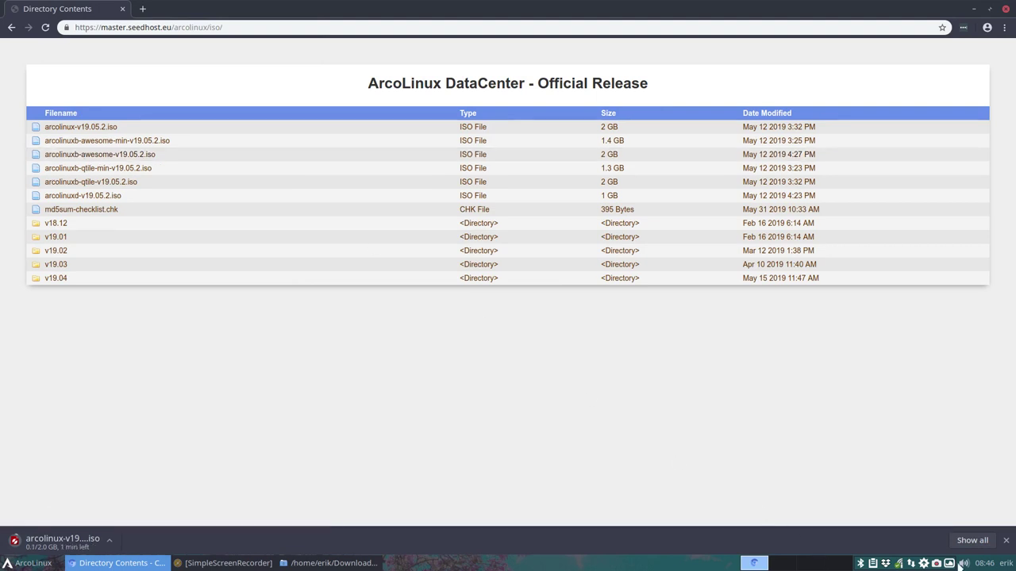
pyautogui.click(984, 563)
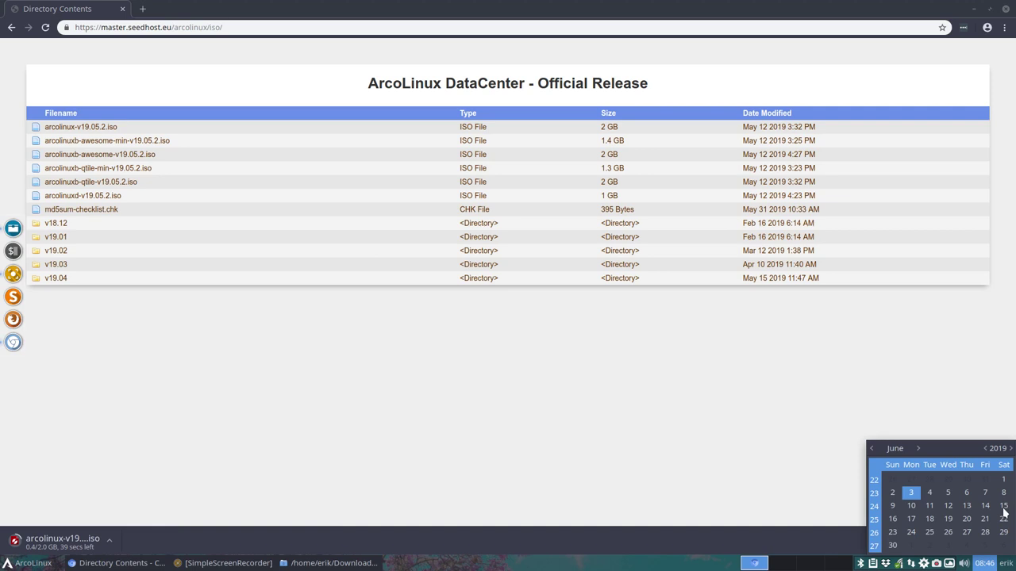
pyautogui.click(698, 440)
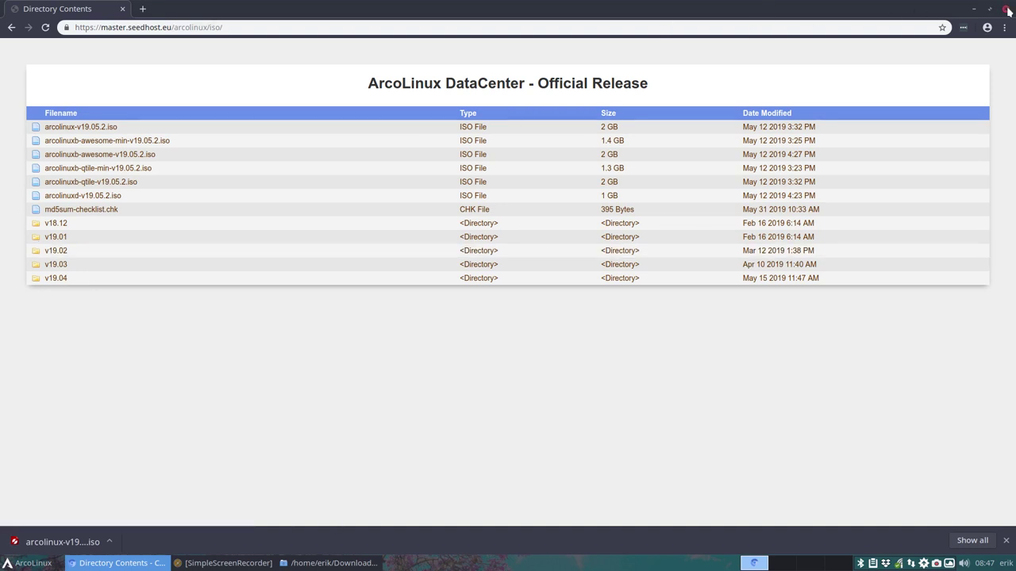
# Close Chromium, confirm the ISO is in Downloads, close Thunar, and launch VirtualBox
pyautogui.click(1008, 9)
pyautogui.click(427, 353)
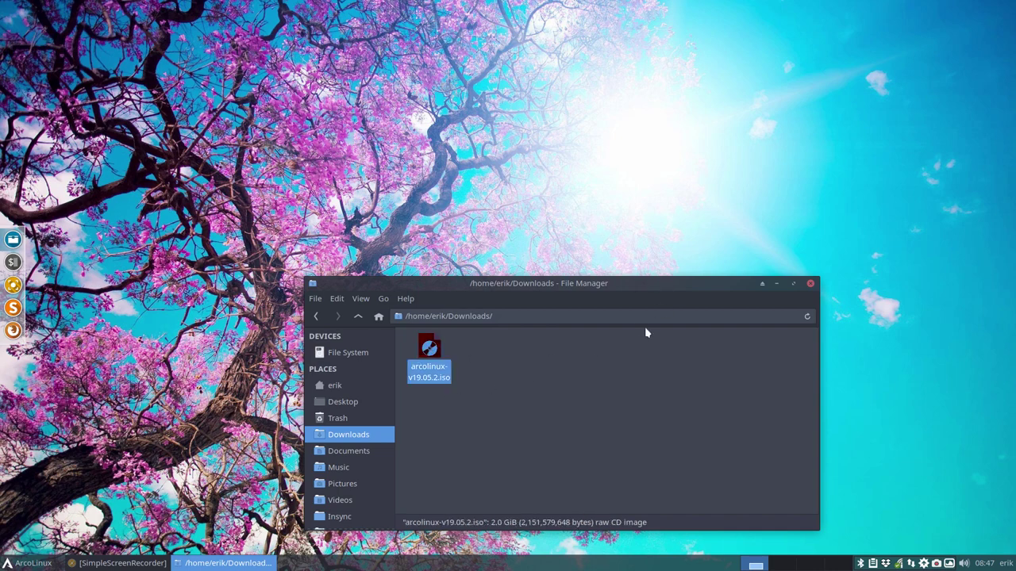
pyautogui.click(810, 283)
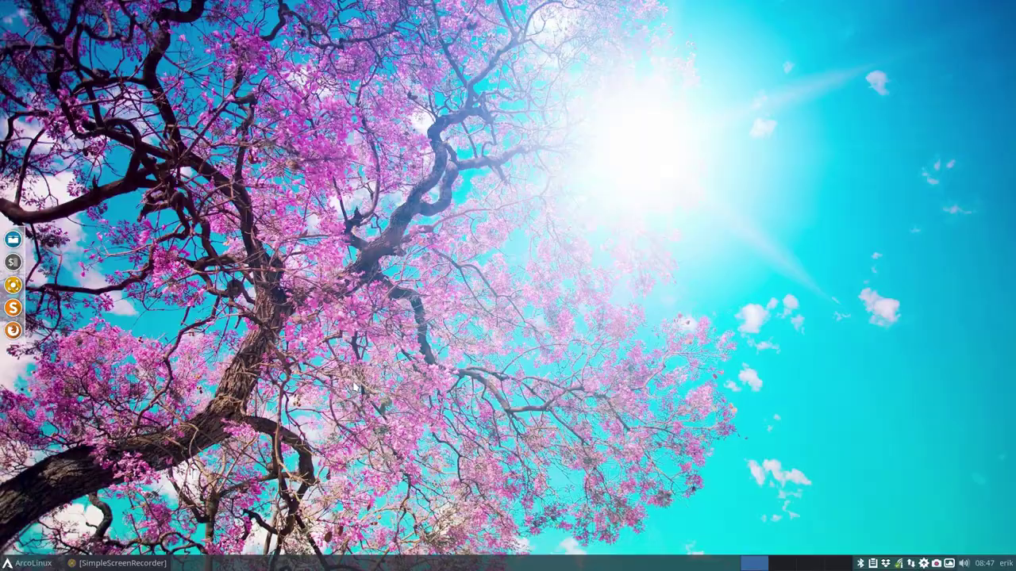
pyautogui.press('super+v')
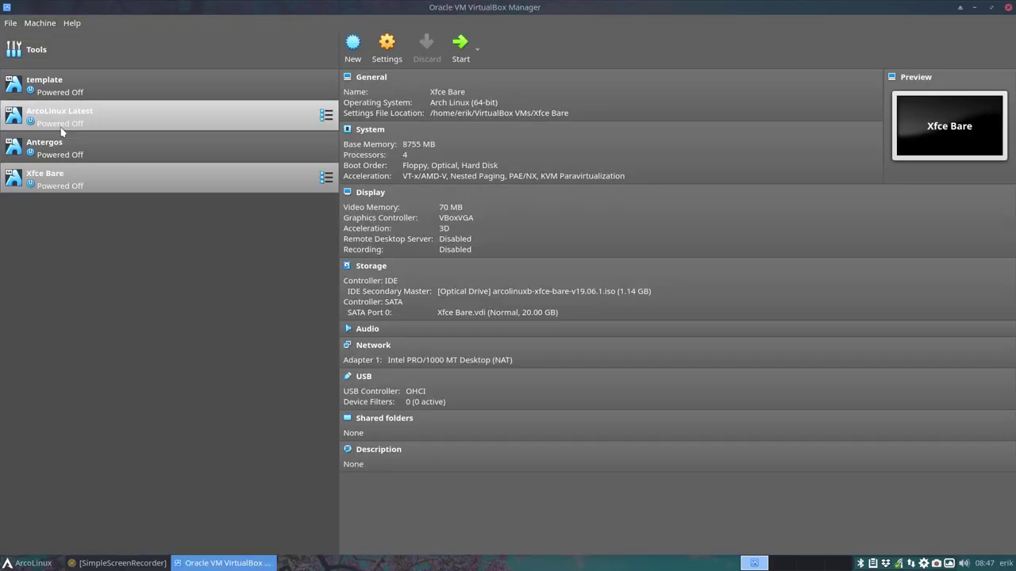
# Make a full clone of the template VM named 19.05.2
pyautogui.rightClick(60, 90)
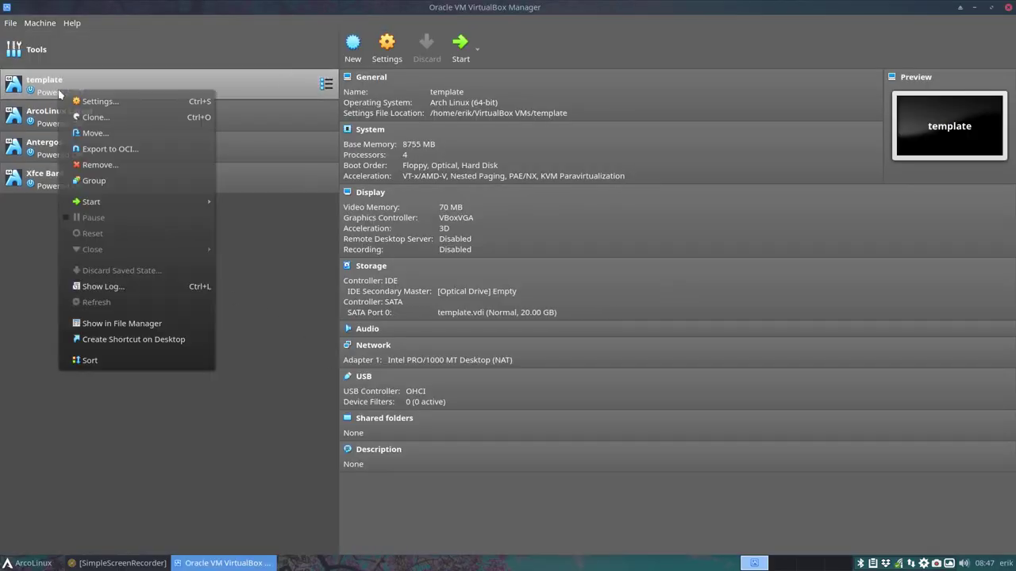
pyautogui.click(107, 118)
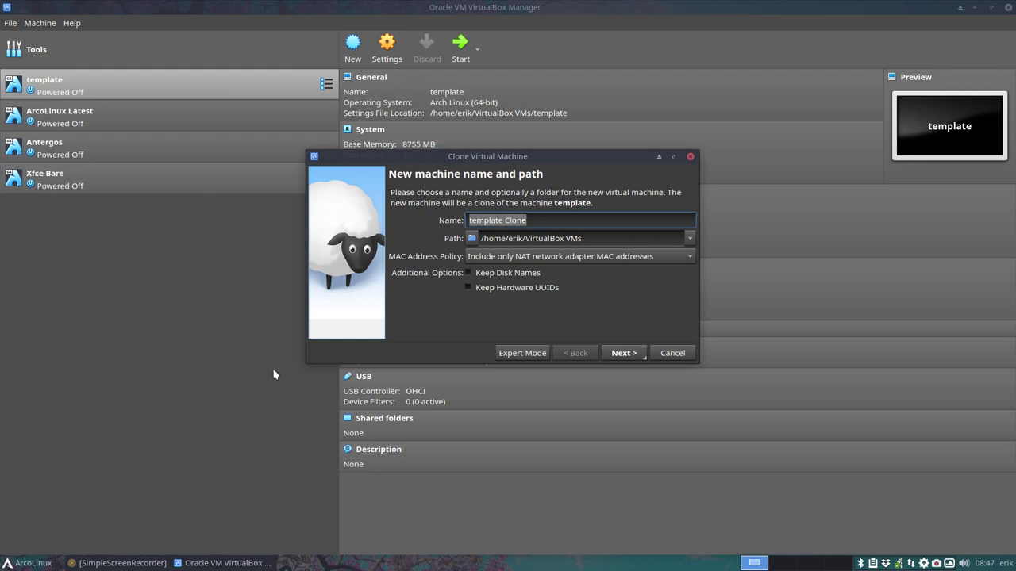
pyautogui.write('19.05.2')
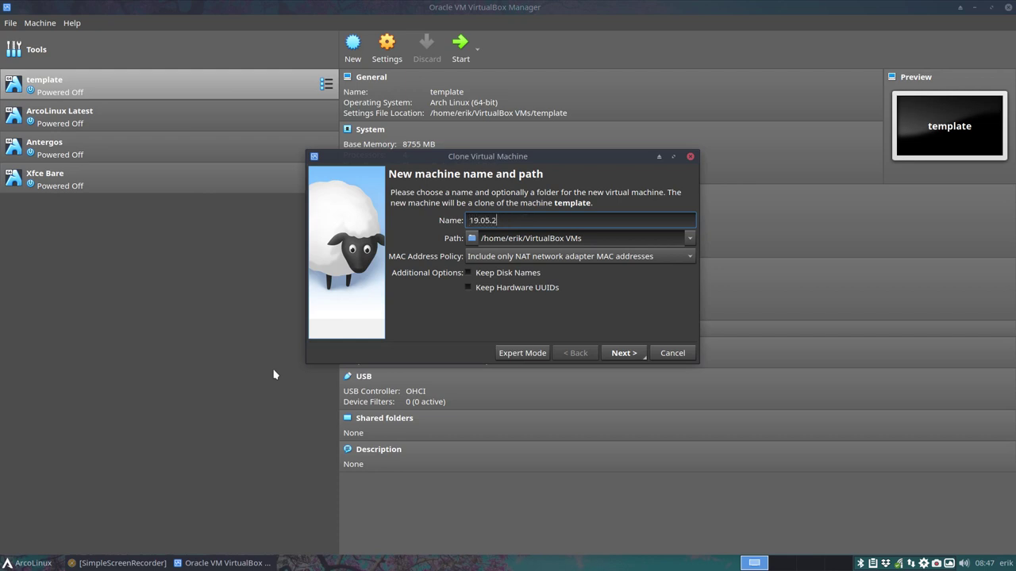
pyautogui.press('Return')
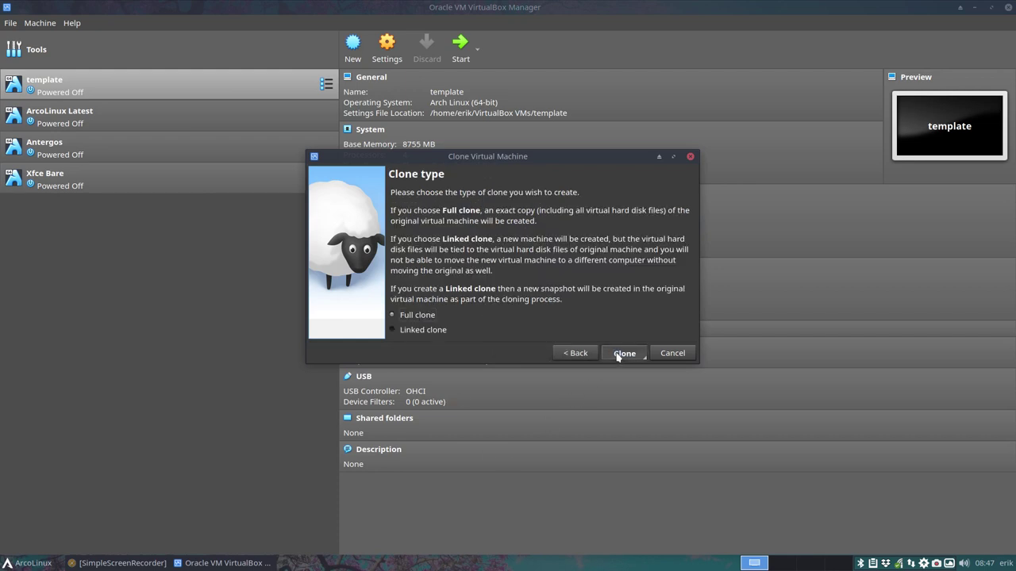
pyautogui.click(624, 354)
# Attach Downloads/arcolinux-v19.05.2.iso to the 19.05.2 VM's optical drive and start it
pyautogui.click(182, 222)
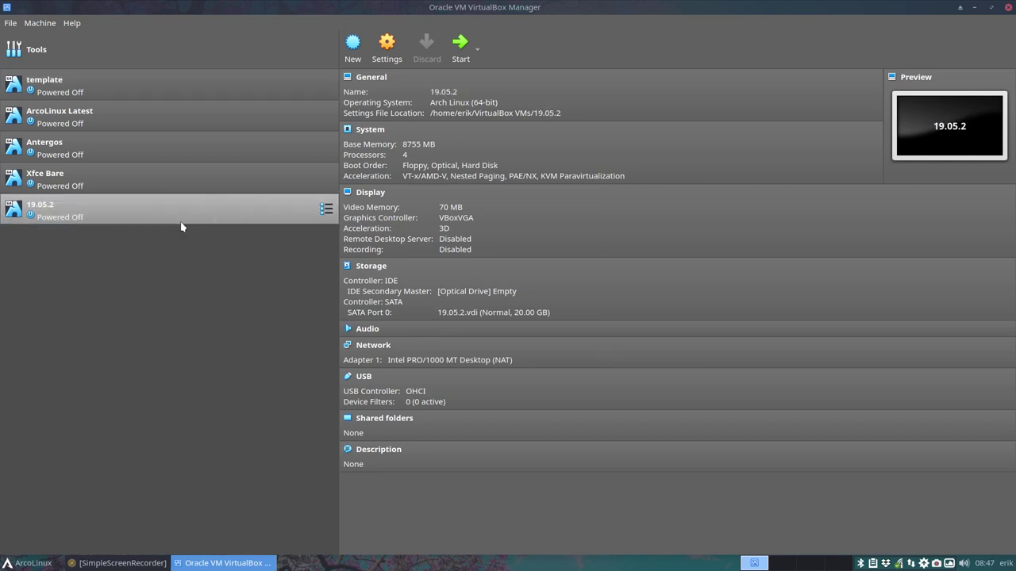
pyautogui.click(495, 291)
pyautogui.click(548, 300)
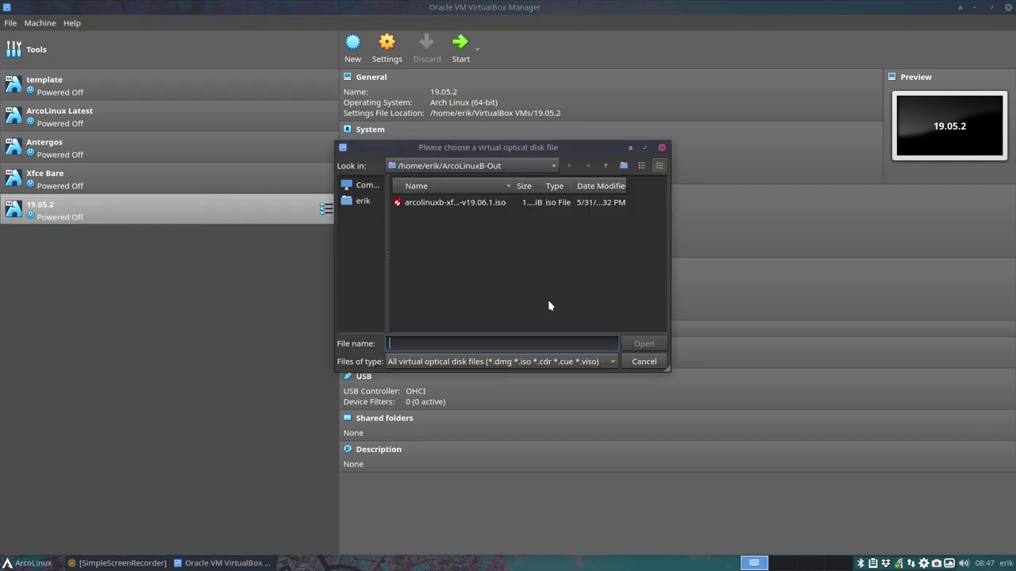
pyautogui.click(361, 201)
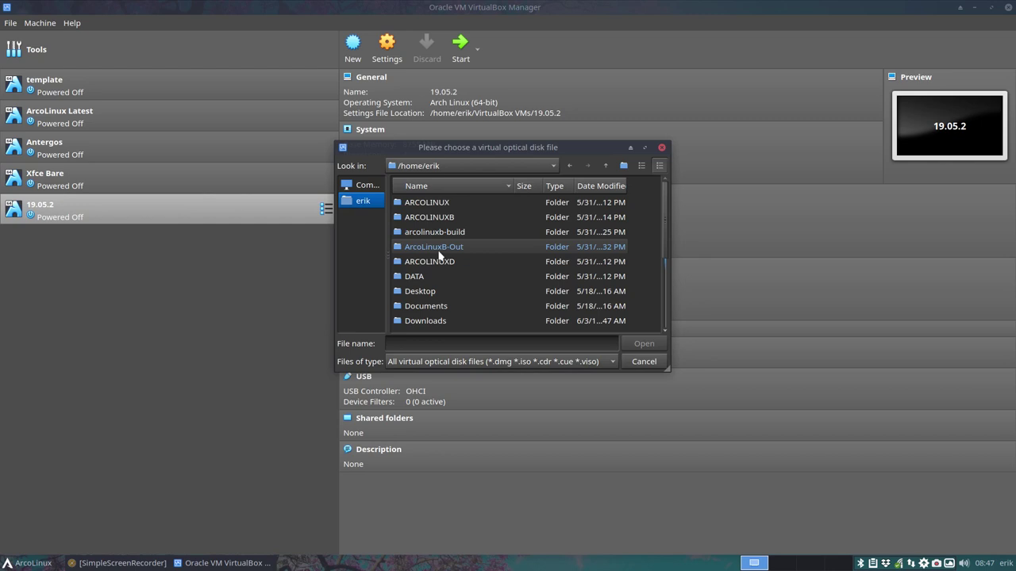
pyautogui.doubleClick(436, 320)
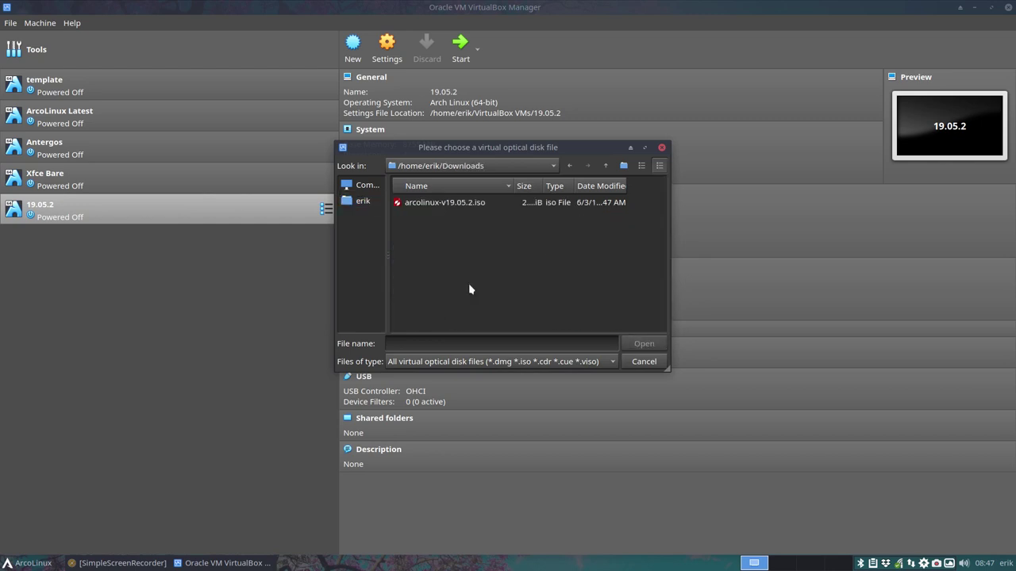
pyautogui.doubleClick(444, 203)
pyautogui.doubleClick(199, 226)
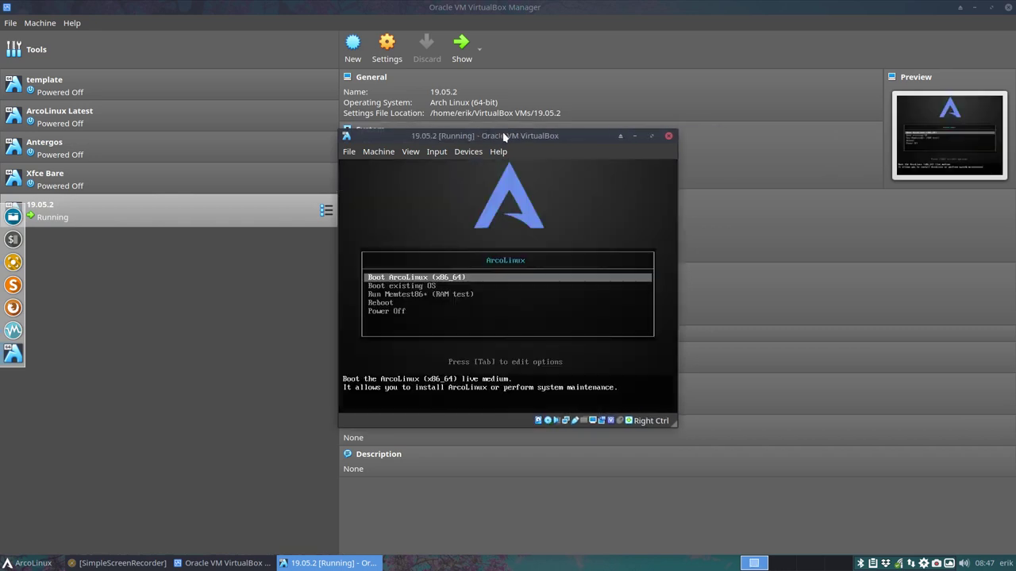
# Boot the ArcoLinux live entry in full screen, then return to windowed mode
pyautogui.press('Control_R+f')
pyautogui.press('Return')
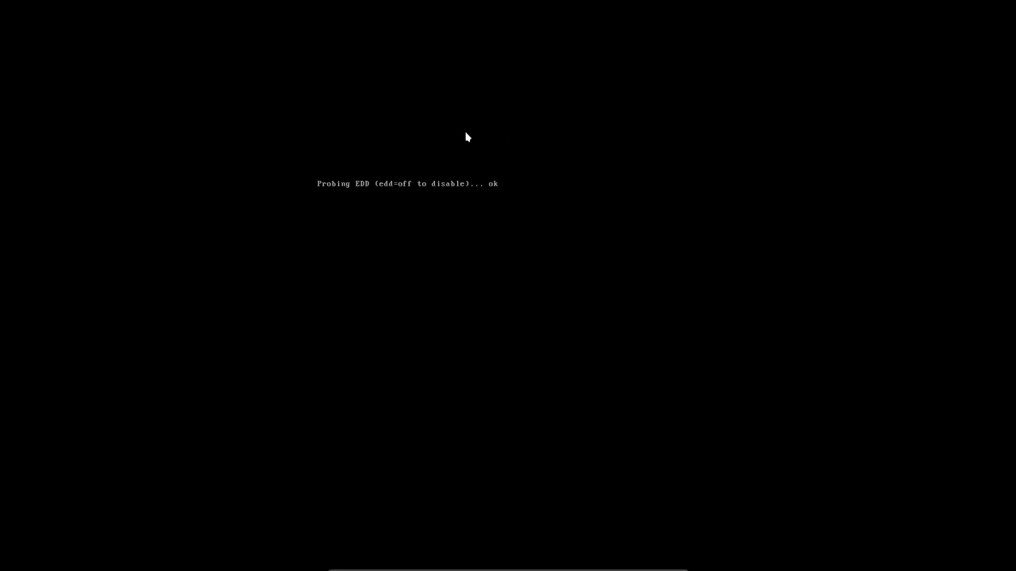
pyautogui.press('Control_R+f')
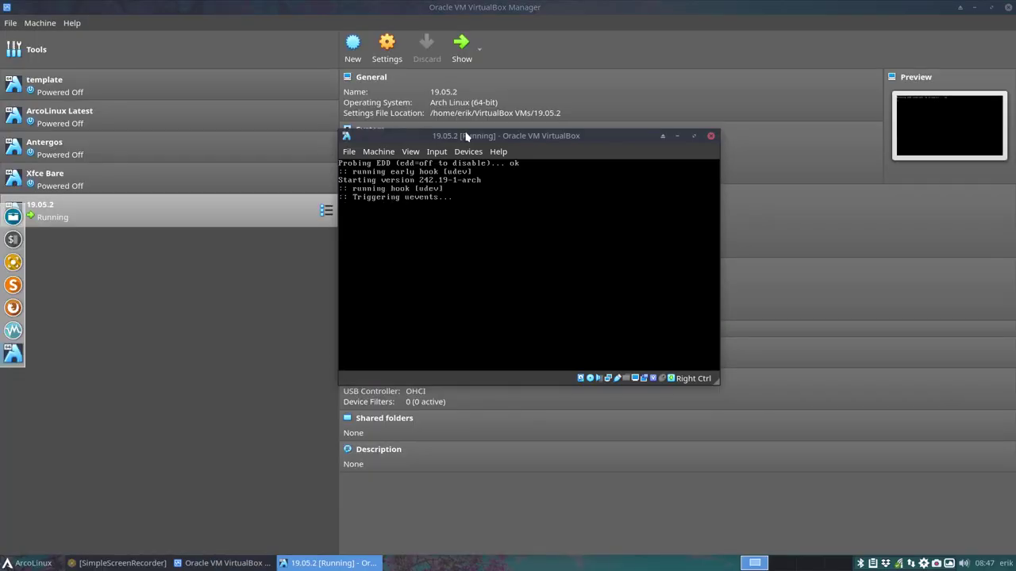
pyautogui.click(938, 564)
pyautogui.click(953, 480)
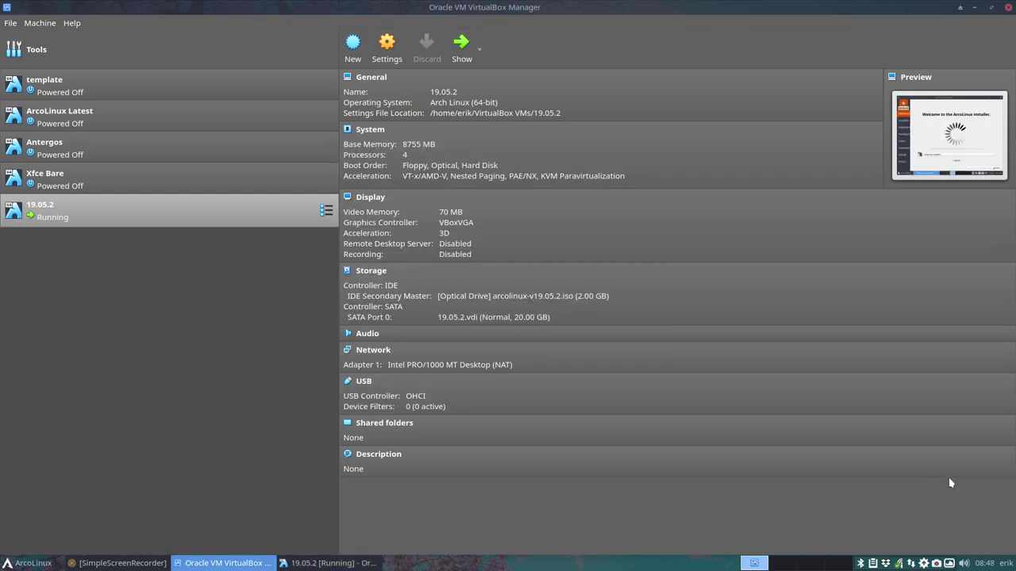
# Bring the VM window forward, maximize it, and enlarge the installer window
pyautogui.click(333, 563)
pyautogui.doubleClick(514, 139)
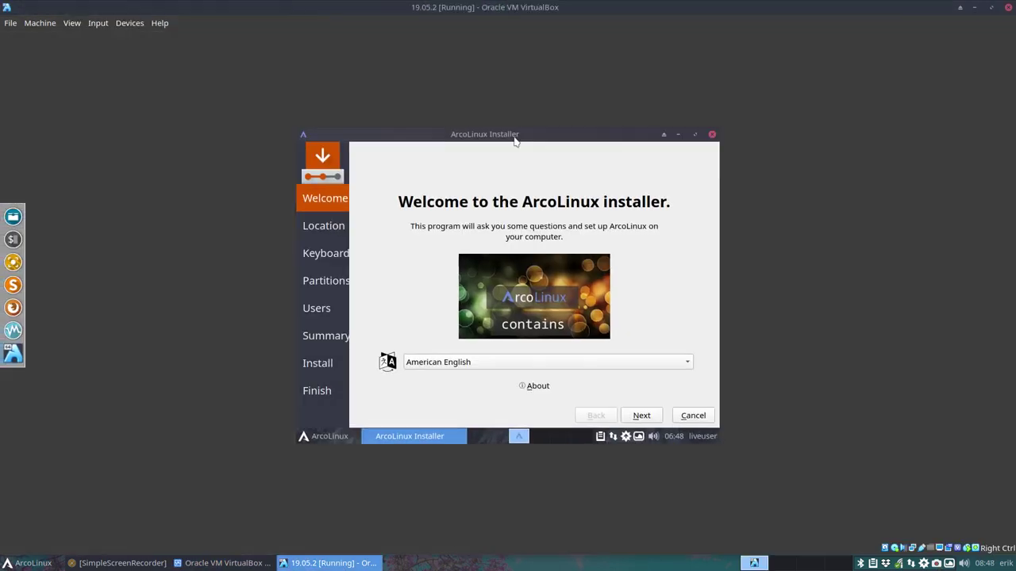
pyautogui.hotkey('ctrl', 'f')
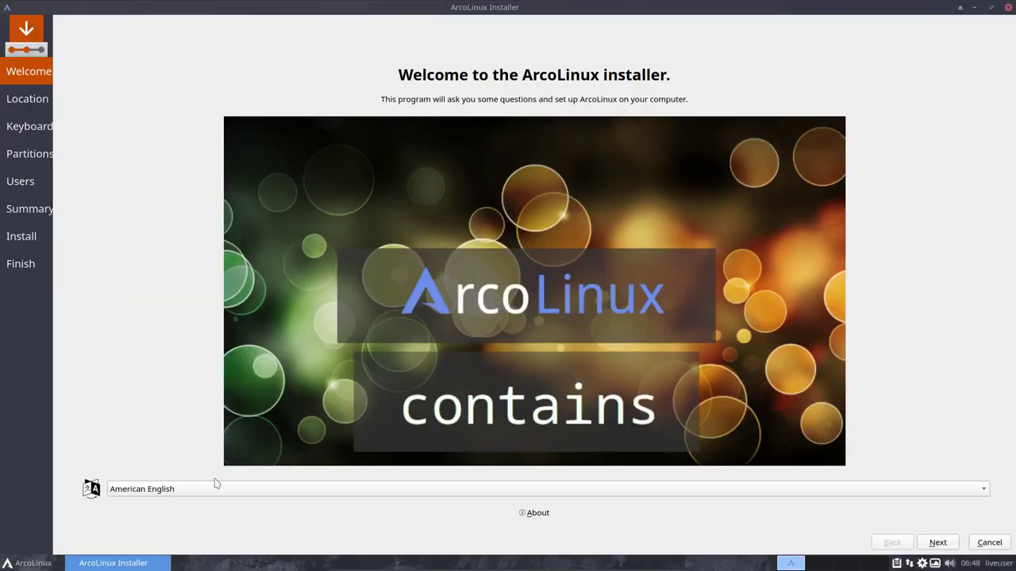
pyautogui.doubleClick(587, 8)
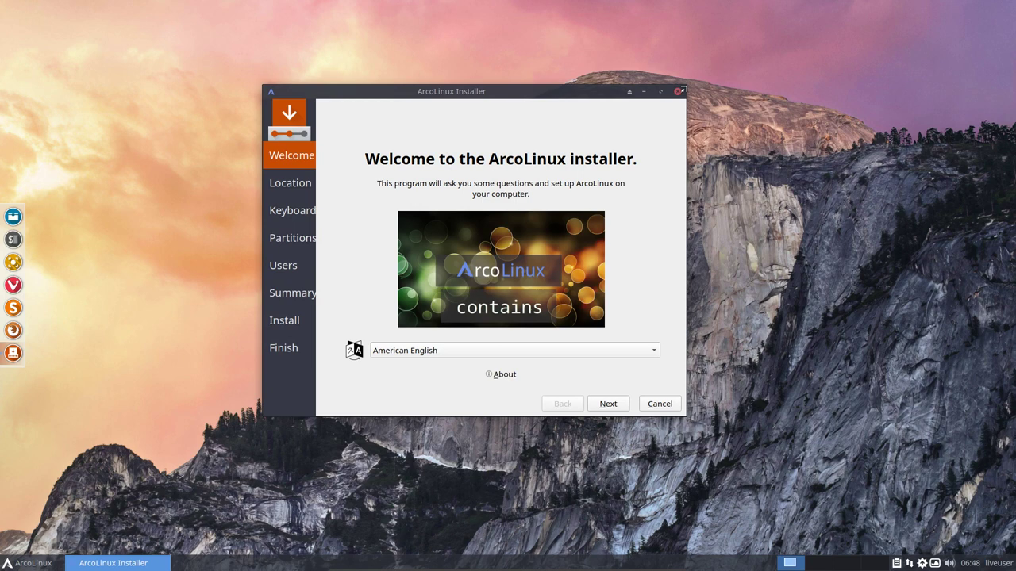
pyautogui.moveTo(681, 90); pyautogui.dragTo(838, 79)
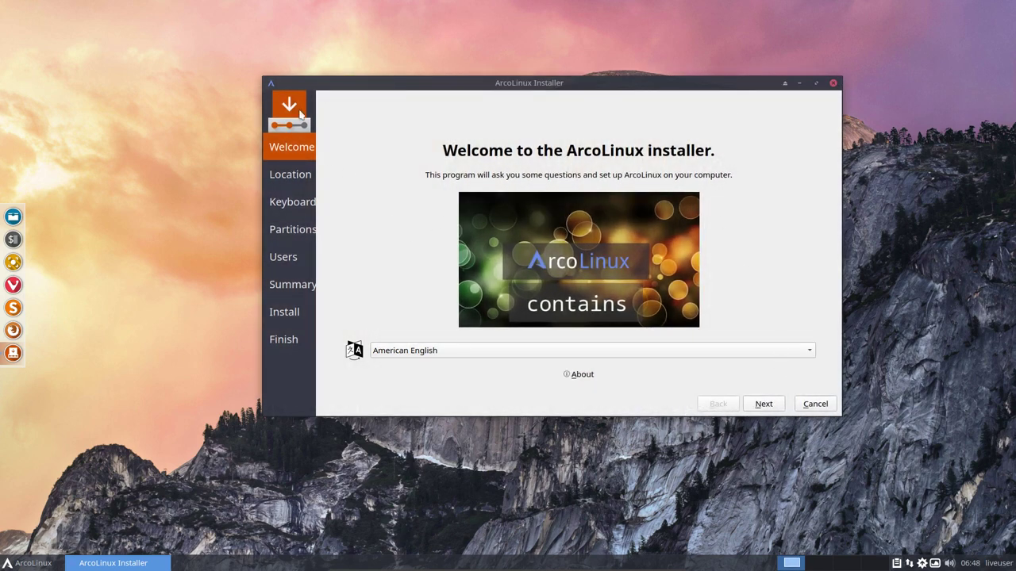
# Quit the installer, shut down the live system, and start the 19.05.2 VM again
pyautogui.click(817, 405)
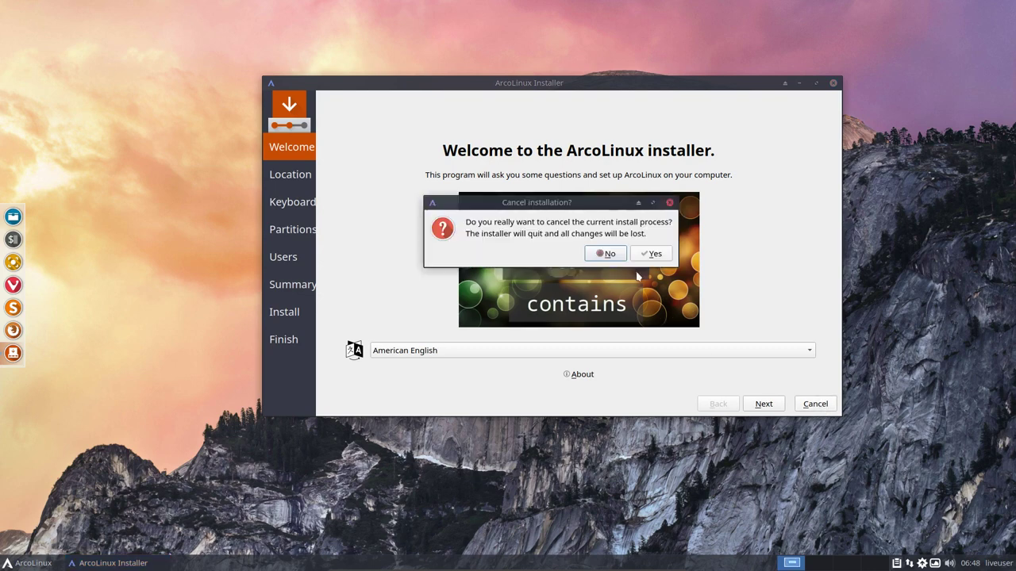
pyautogui.click(649, 253)
pyautogui.click(996, 562)
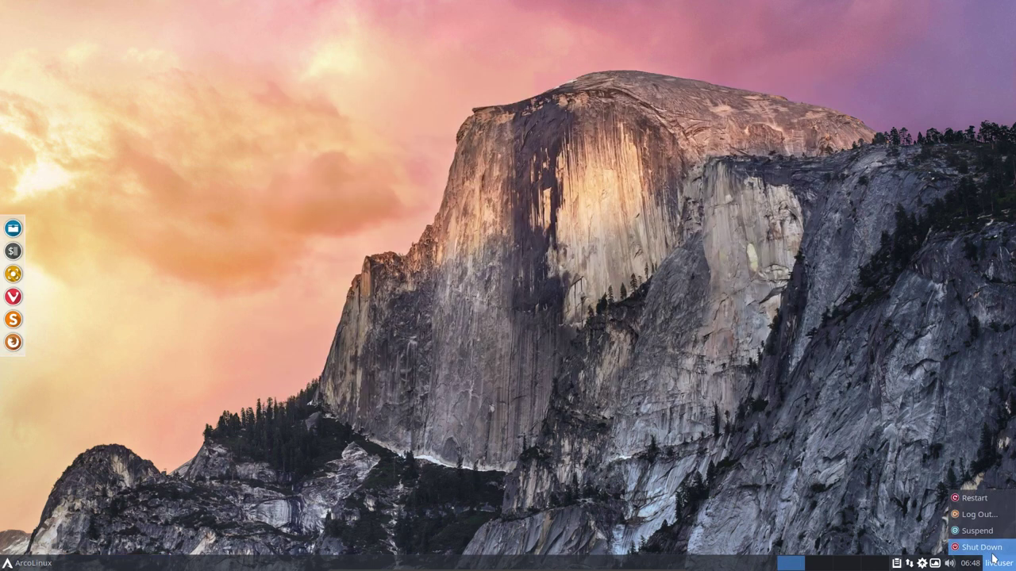
pyautogui.click(991, 550)
pyautogui.click(586, 311)
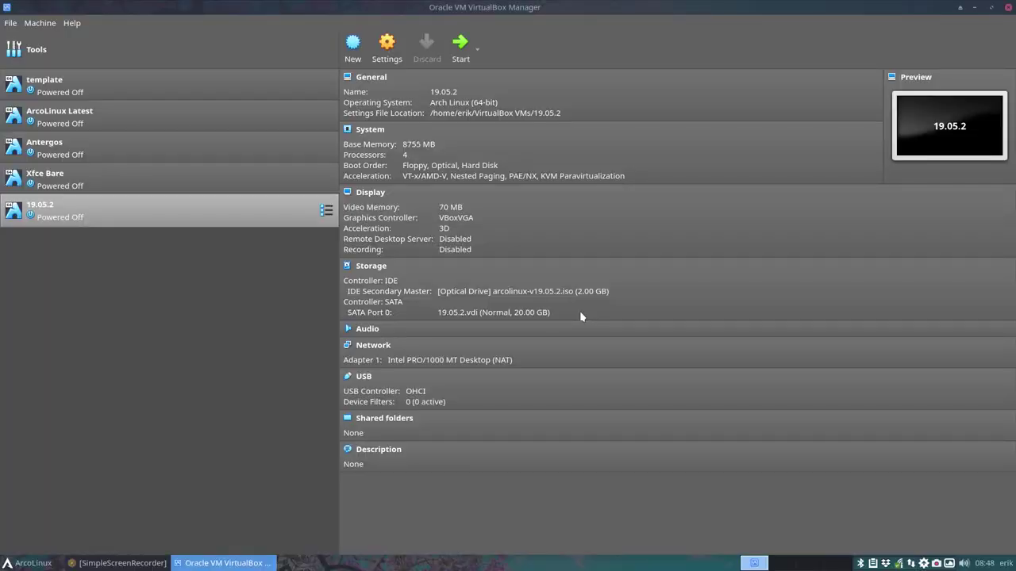
pyautogui.doubleClick(220, 209)
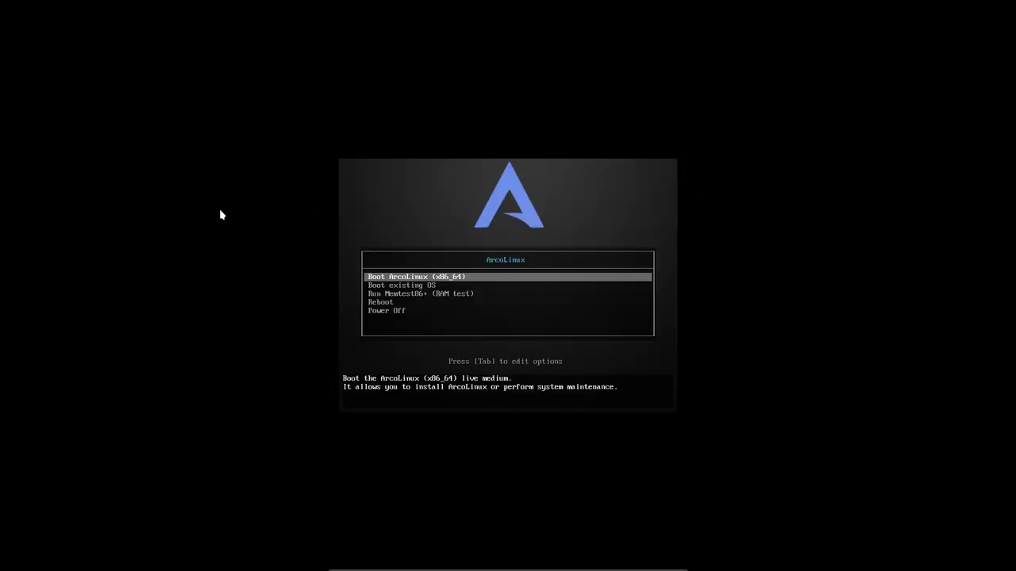
# Boot the 'Boot ArcoLinux (x86_64)' live entry so the installer reopens
pyautogui.press('Return')
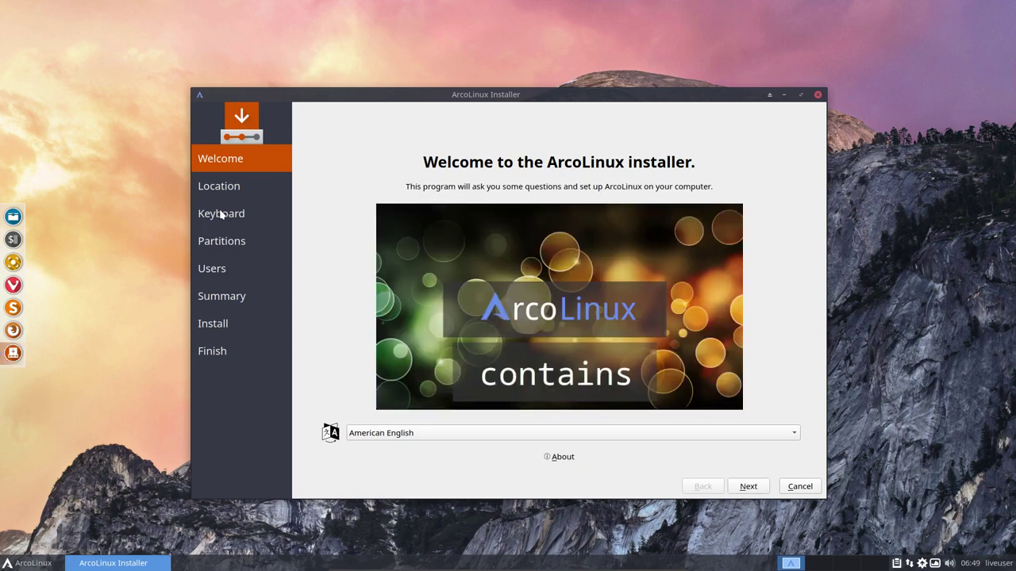
pyautogui.click(561, 458)
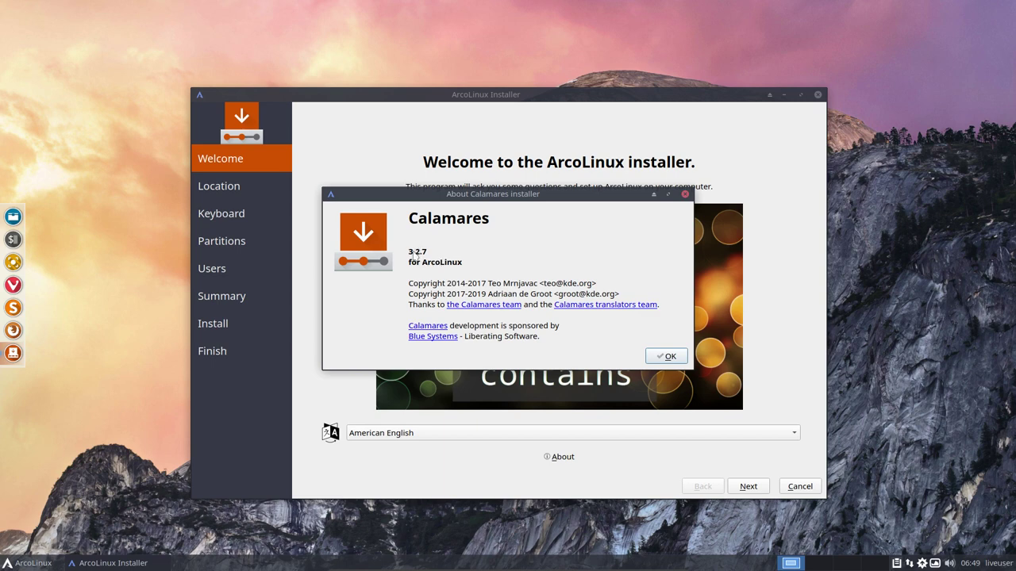
pyautogui.click(670, 358)
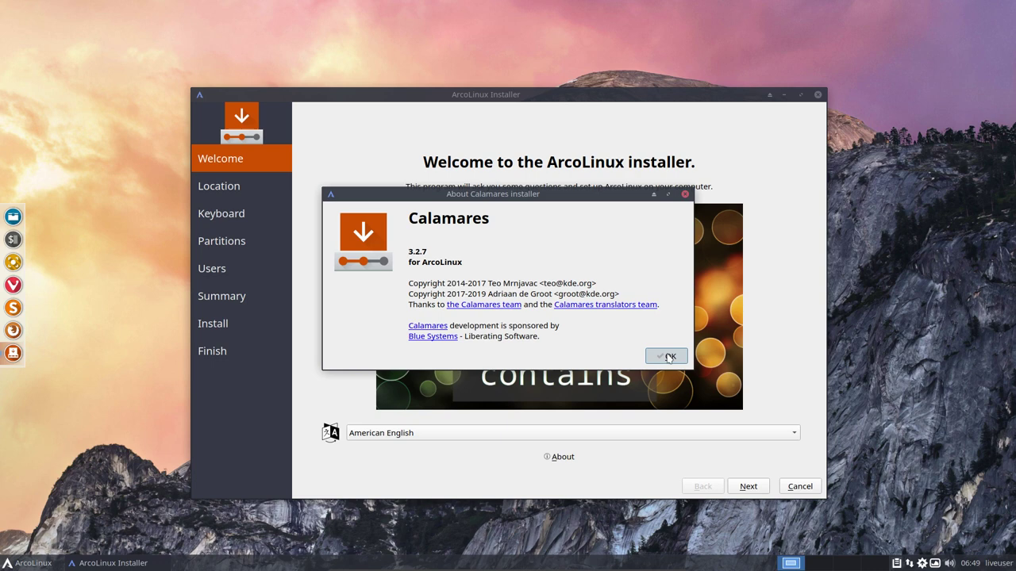
pyautogui.click(669, 358)
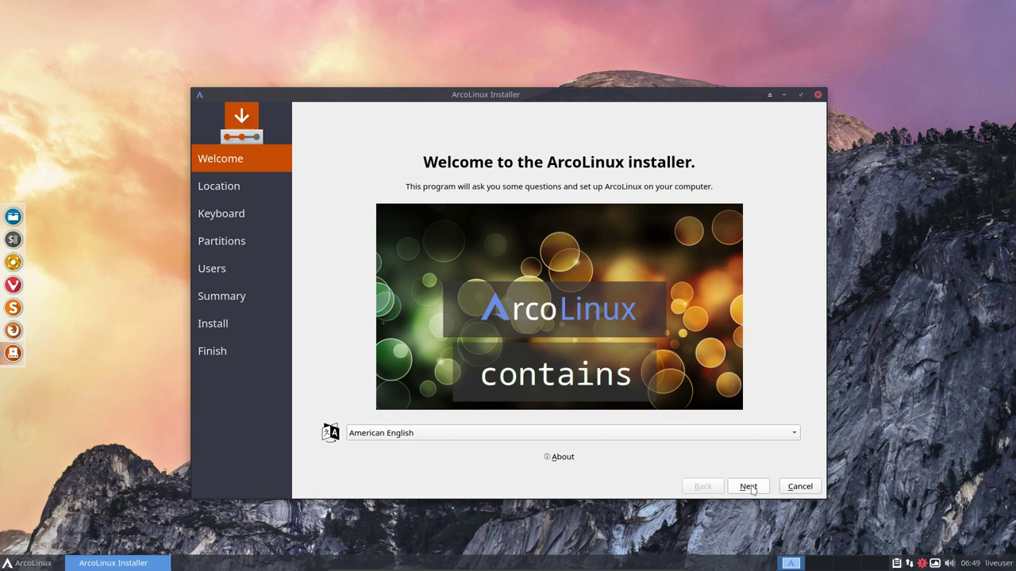
# Accept the Brussels location, choose the Belgian keyboard layout, and select Erase disk partitioning
pyautogui.click(749, 486)
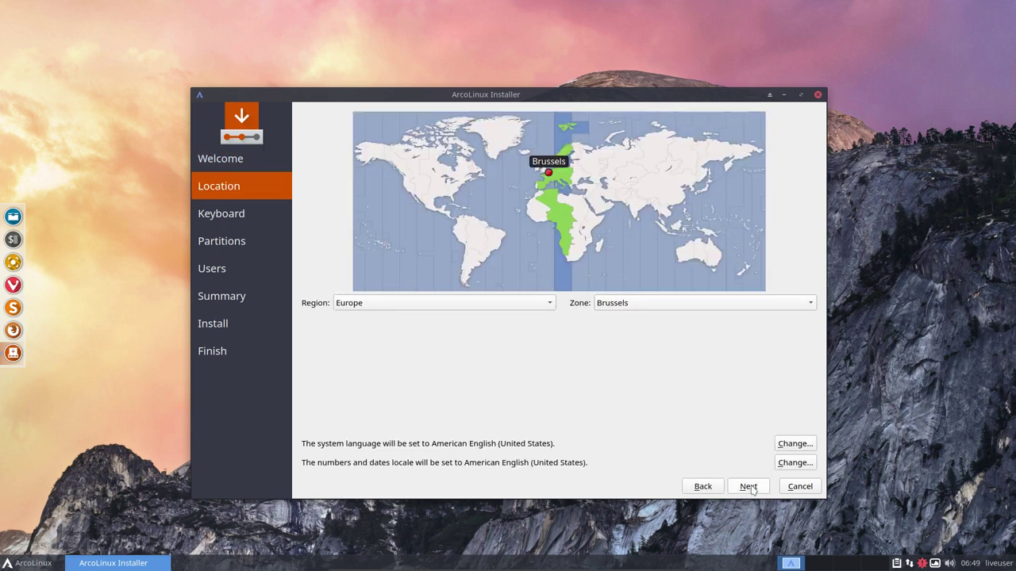
pyautogui.click(748, 487)
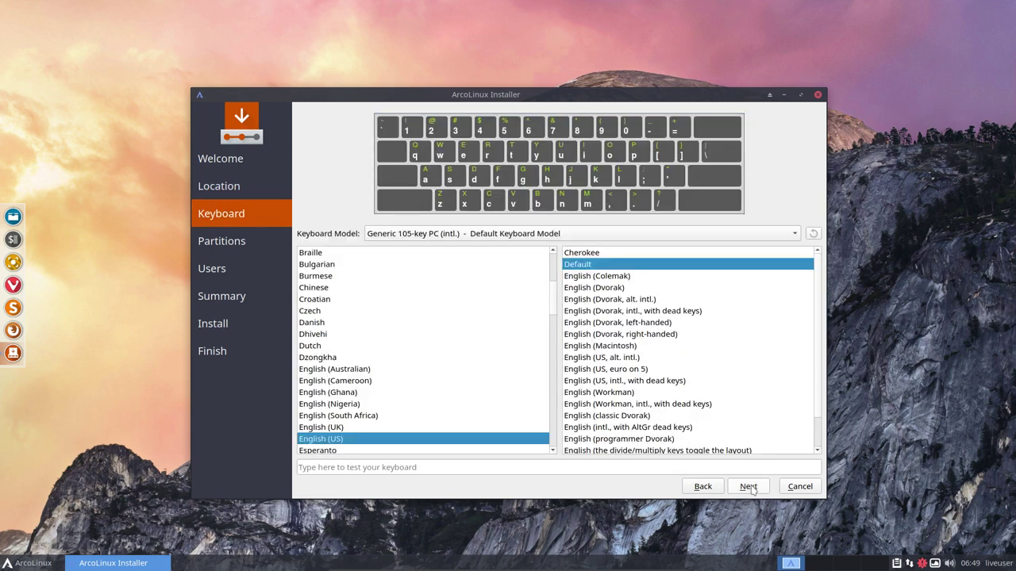
pyautogui.scroll(2, 363, 357)
pyautogui.scroll(3, 363, 357)
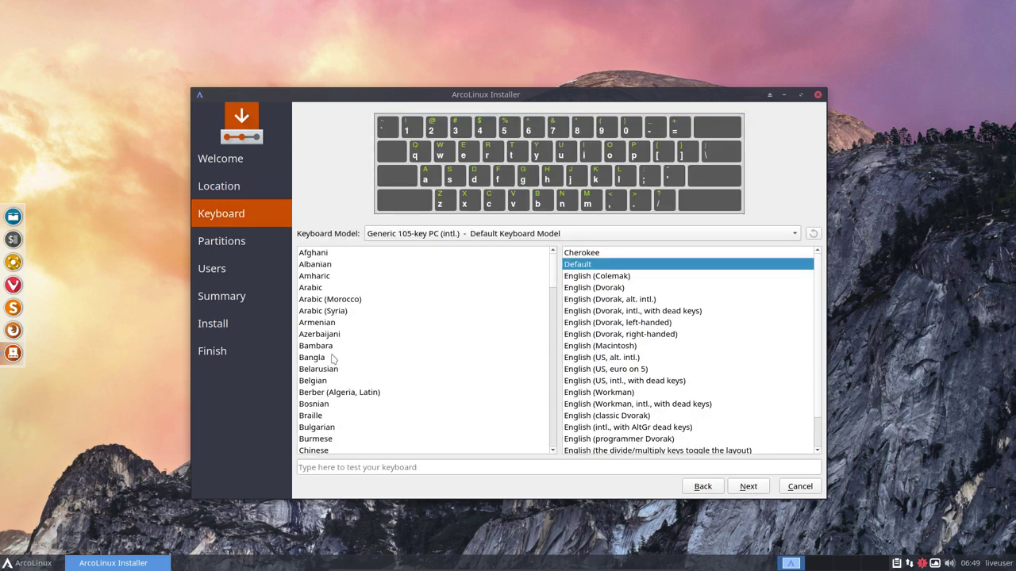
pyautogui.click(325, 383)
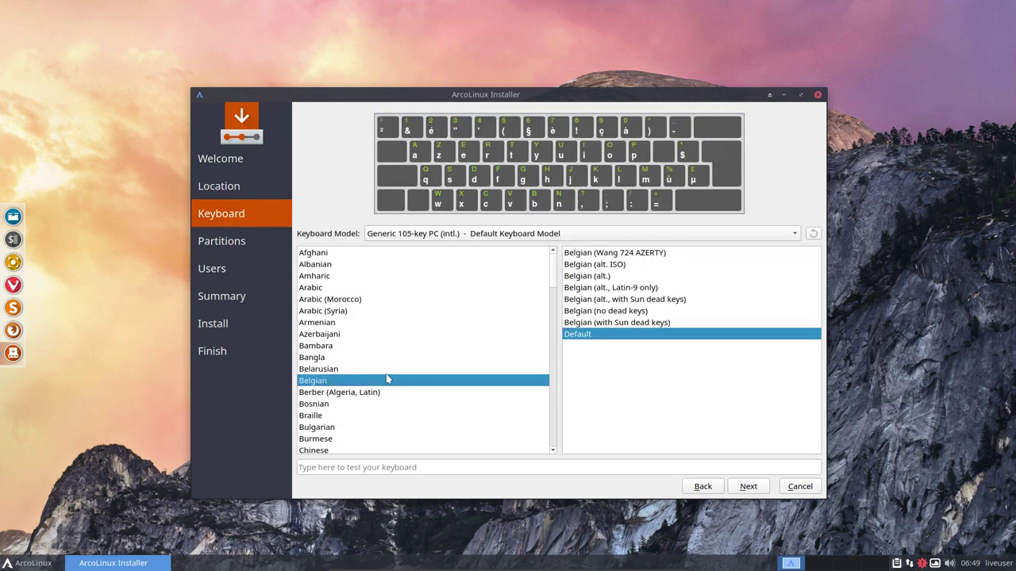
pyautogui.click(746, 487)
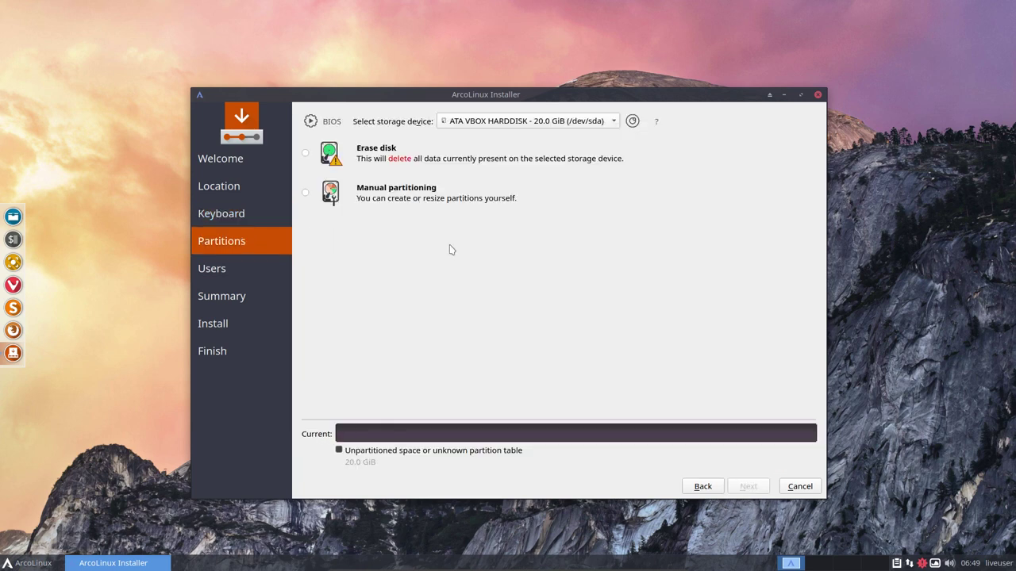
pyautogui.click(361, 157)
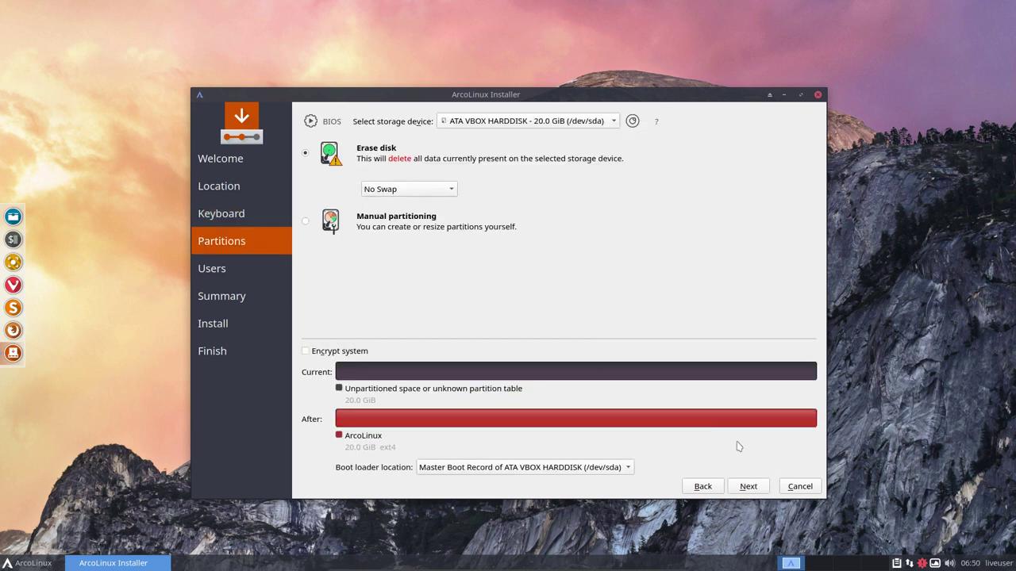
# On the Users page, enter the user name and set the computer name to ArcoLinux
pyautogui.click(763, 487)
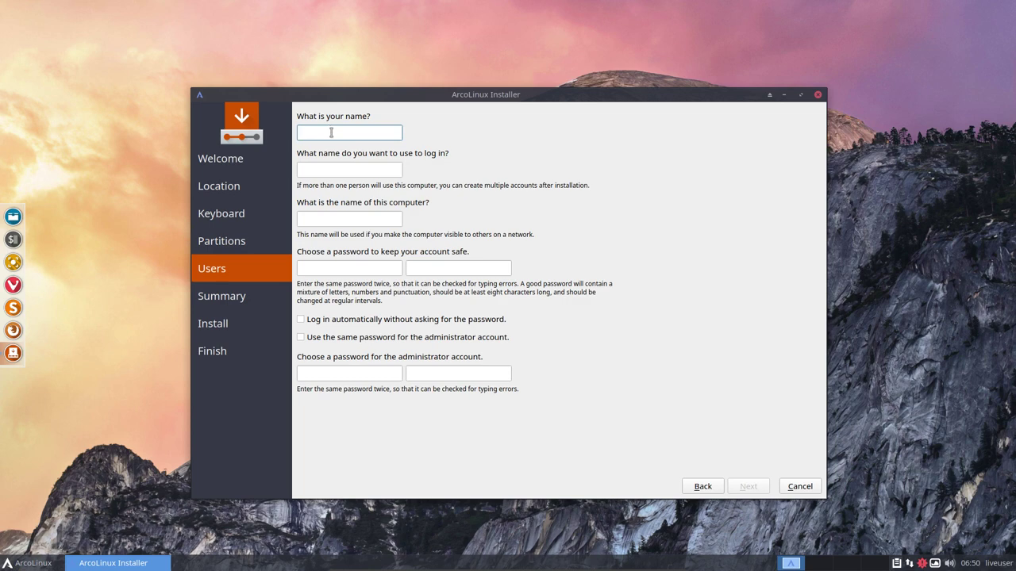
pyautogui.write('erik')
pyautogui.press('Tab')
pyautogui.press('Tab')
pyautogui.write('A')
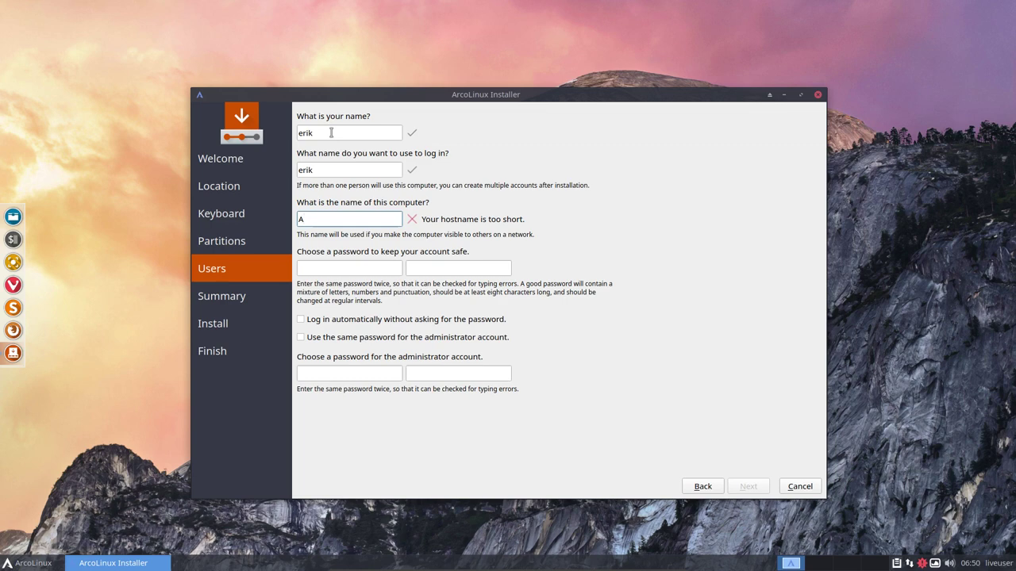
pyautogui.write('rcoLIn')
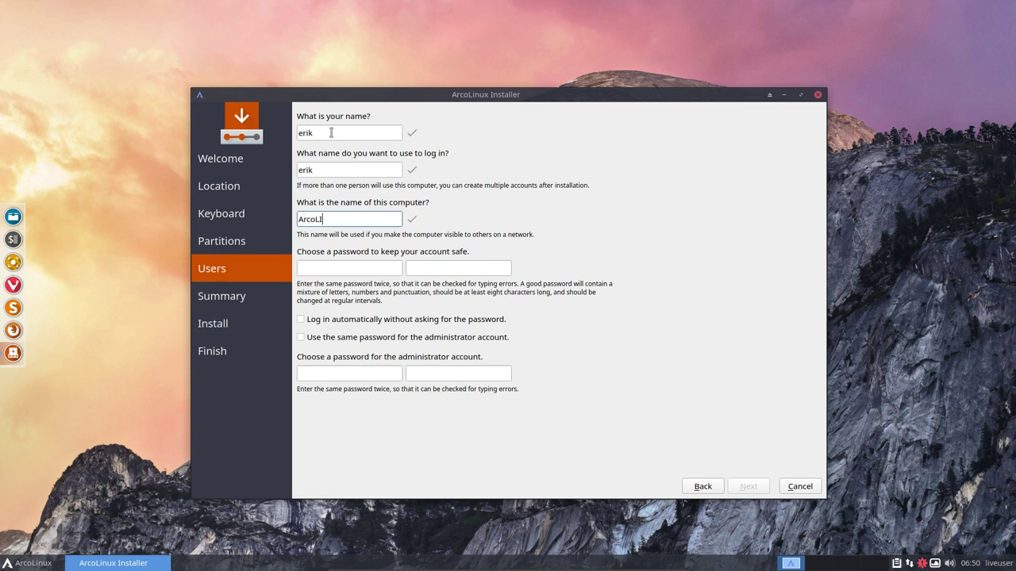
pyautogui.press('BackSpace')
pyautogui.press('BackSpace')
pyautogui.write('inux')
# Enter and confirm the user password, enable automatic login and the shared administrator password
pyautogui.press('Tab')
pyautogui.write('test')
pyautogui.press('Tab')
pyautogui.write('test')
pyautogui.press('Tab')
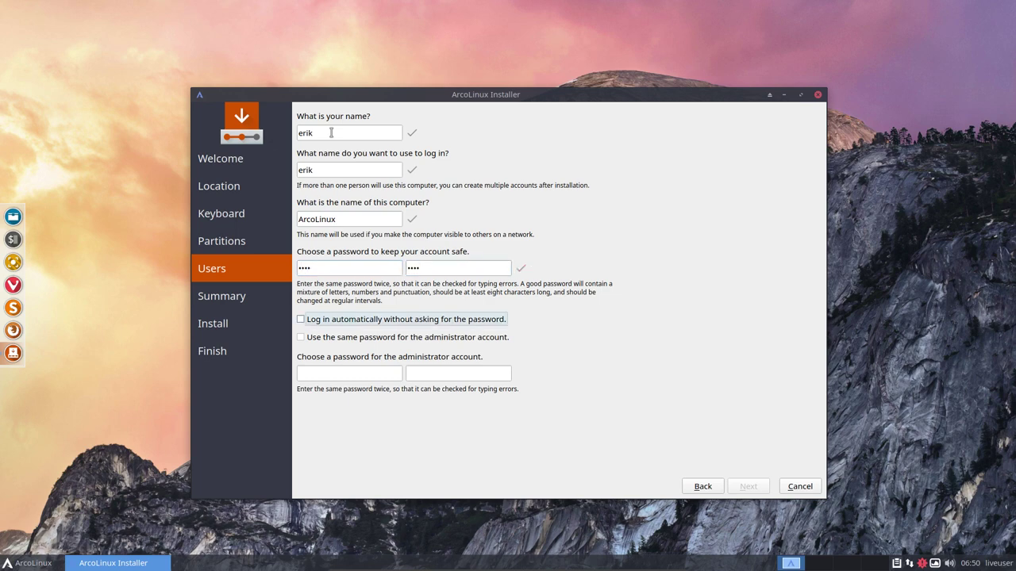
pyautogui.press('space')
pyautogui.press('Tab')
pyautogui.press('space')
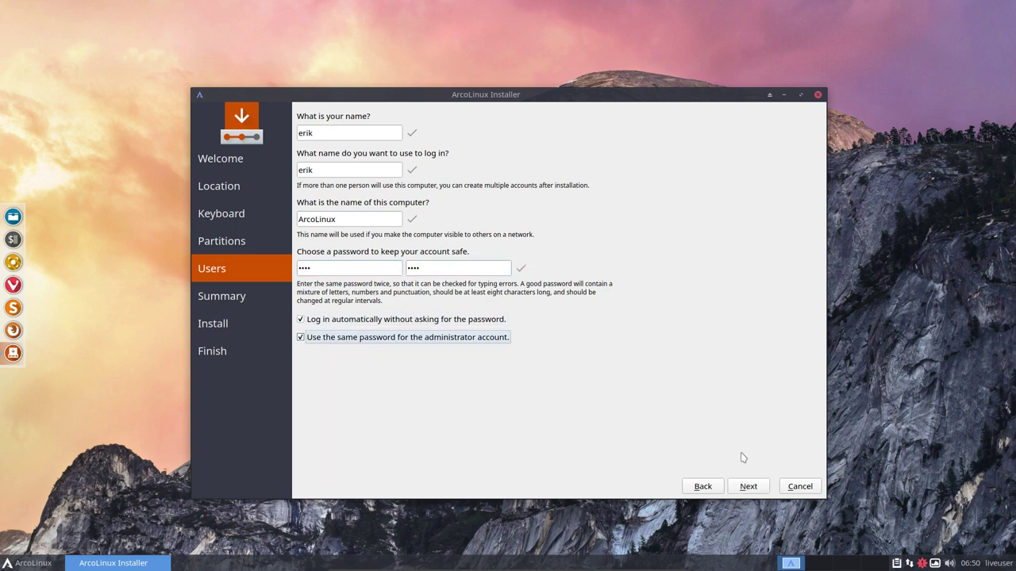
pyautogui.click(757, 491)
# Start the install from the Summary page, reaching 20% while filling up filesystems
pyautogui.click(759, 492)
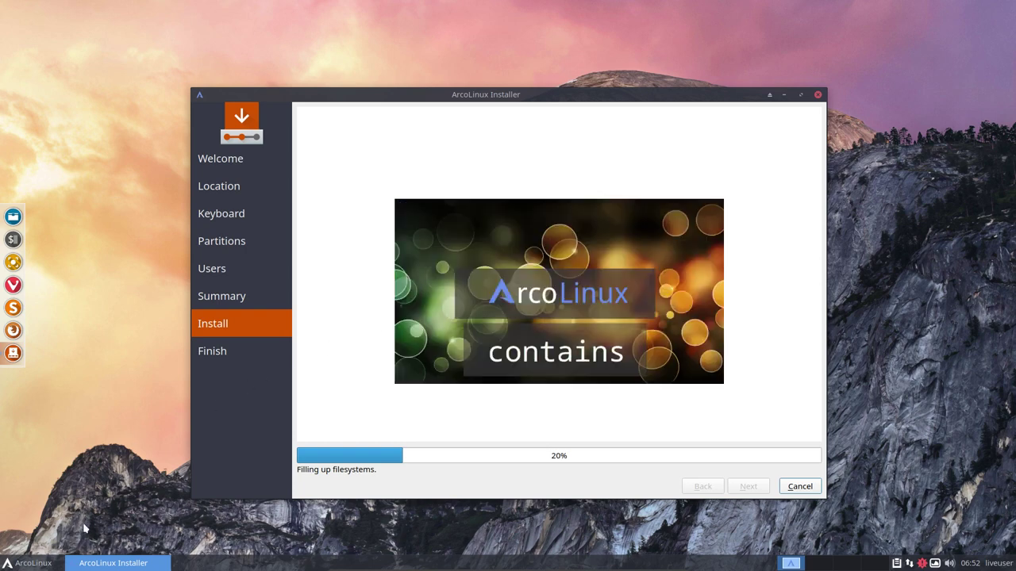
# Launch ArcoLinux Hello from the application menu and create the default keyring with a blank password
pyautogui.click(37, 563)
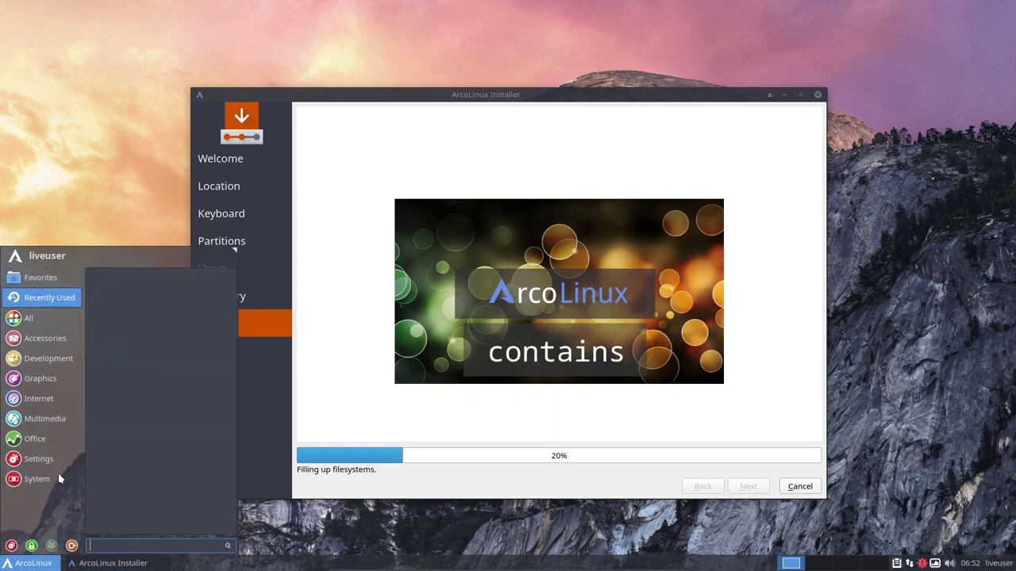
pyautogui.click(321, 553)
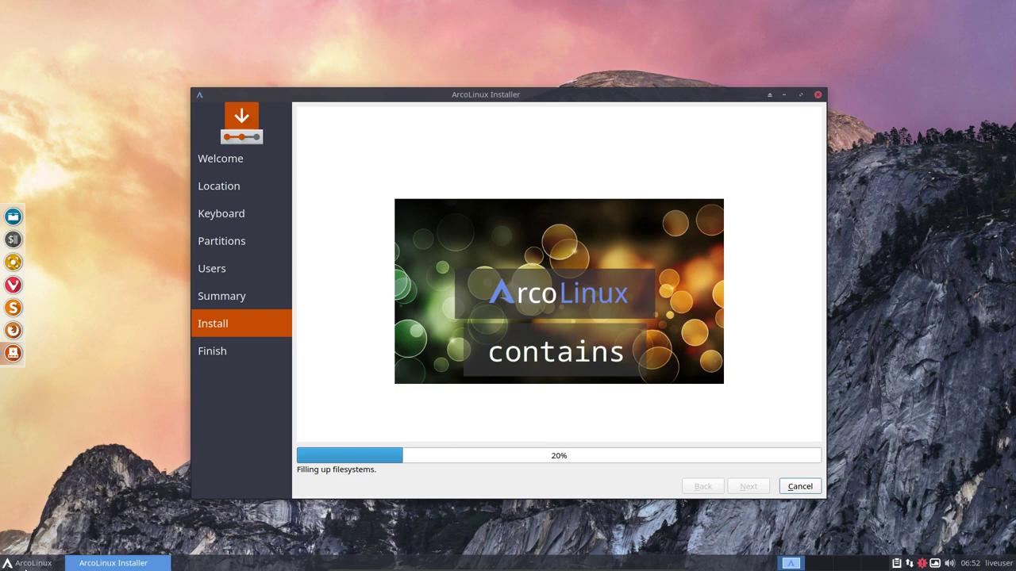
pyautogui.click(49, 563)
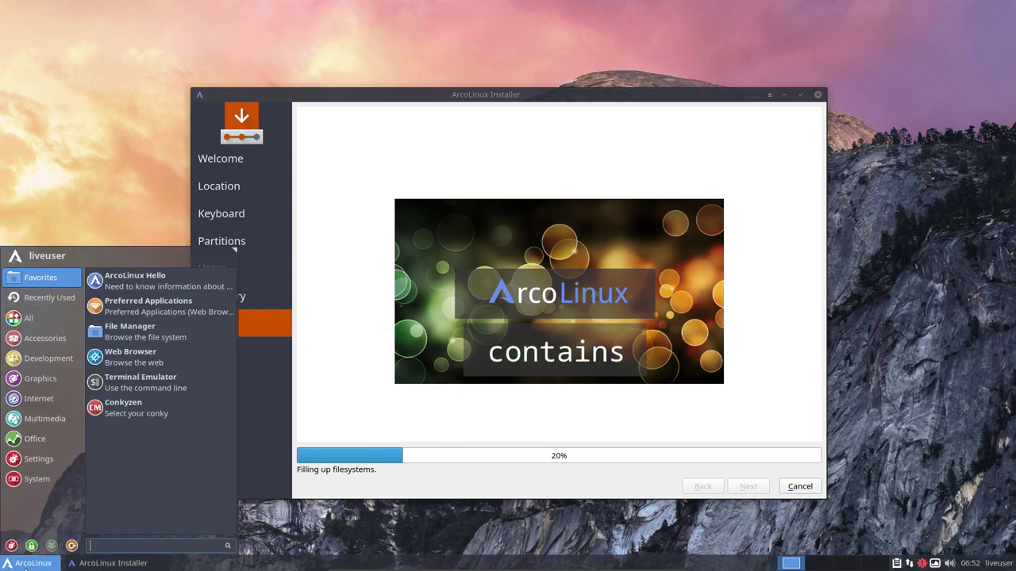
pyautogui.click(140, 287)
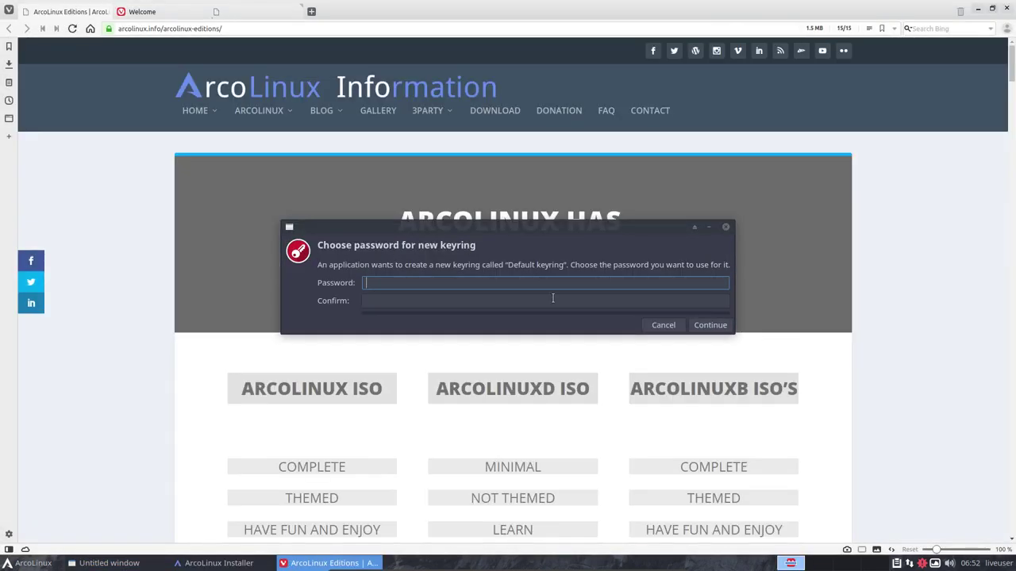
pyautogui.click(711, 326)
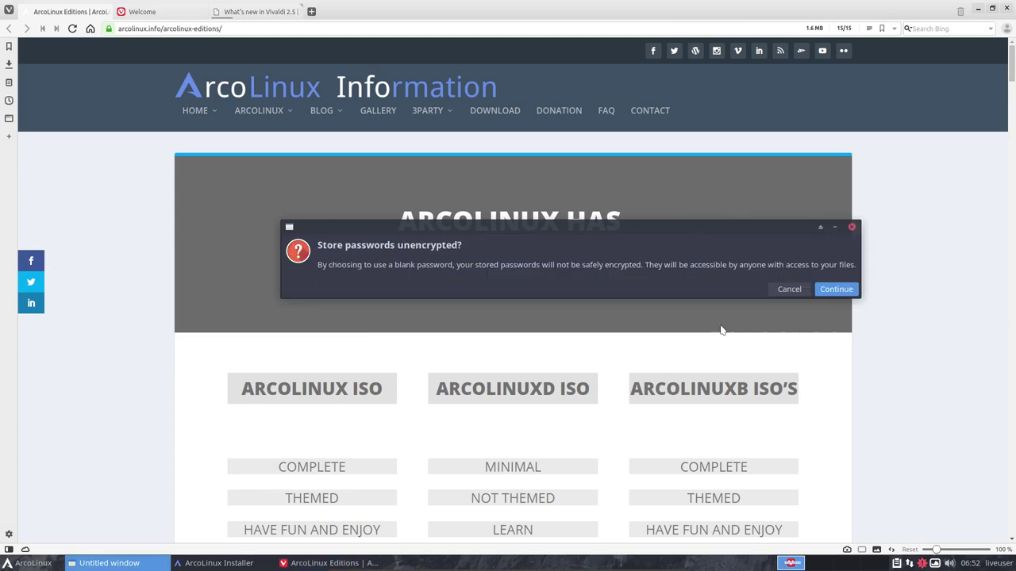
pyautogui.click(836, 290)
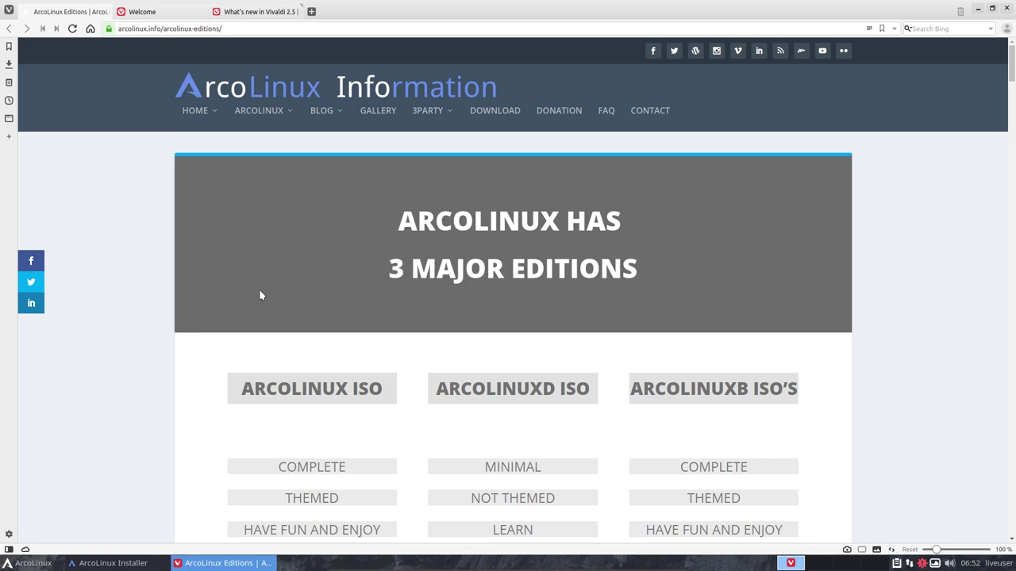
# Scroll through the ArcoLinux editions comparison, highlighting 64 BITS, and peek at the installer behind
pyautogui.scroll(-3, 260, 295)
pyautogui.scroll(-3, 260, 296)
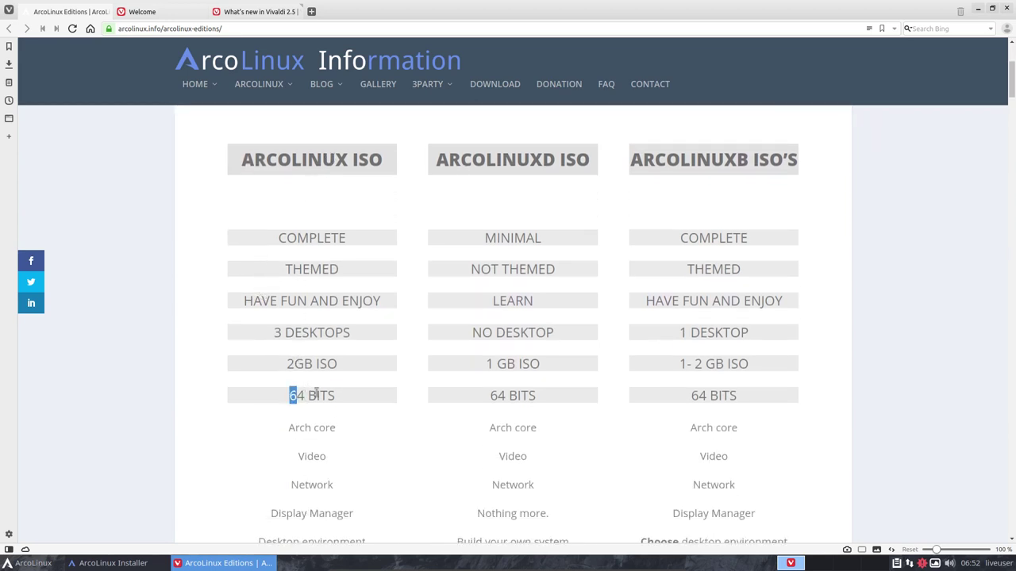
pyautogui.moveTo(290, 392); pyautogui.dragTo(345, 395)
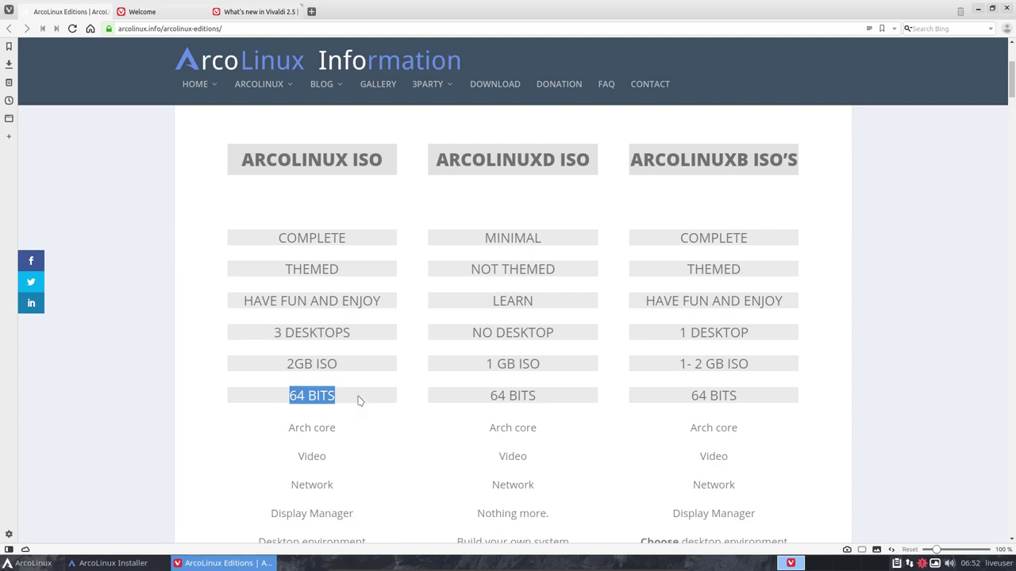
pyautogui.scroll(-1, 358, 401)
pyautogui.scroll(-3, 358, 400)
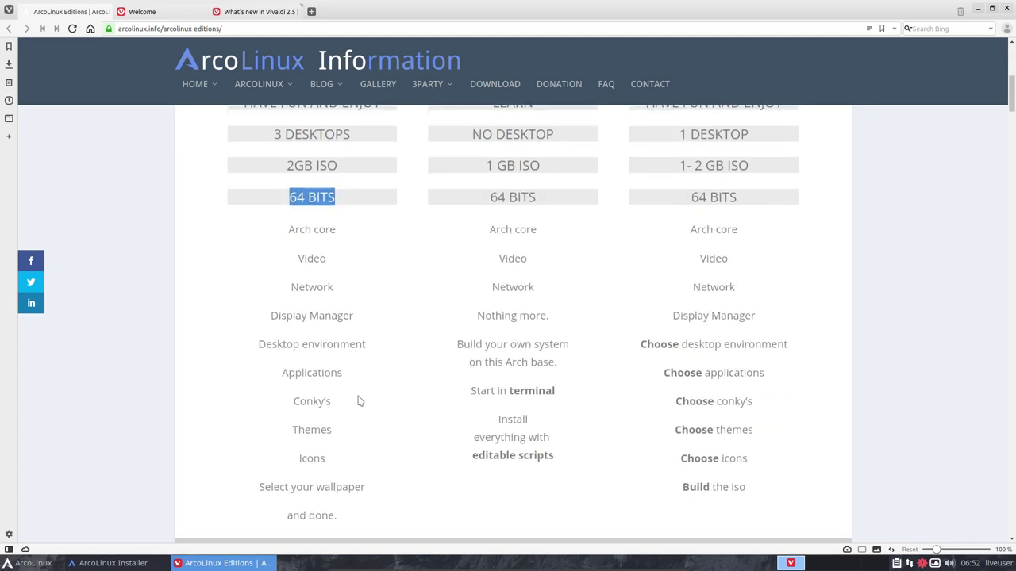
pyautogui.scroll(2, 358, 400)
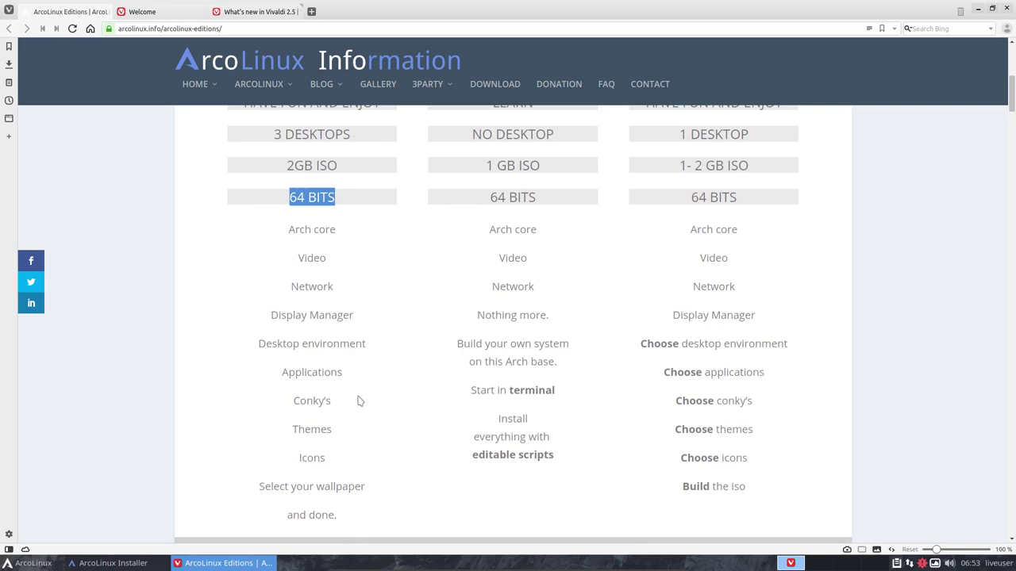
pyautogui.scroll(3, 341, 373)
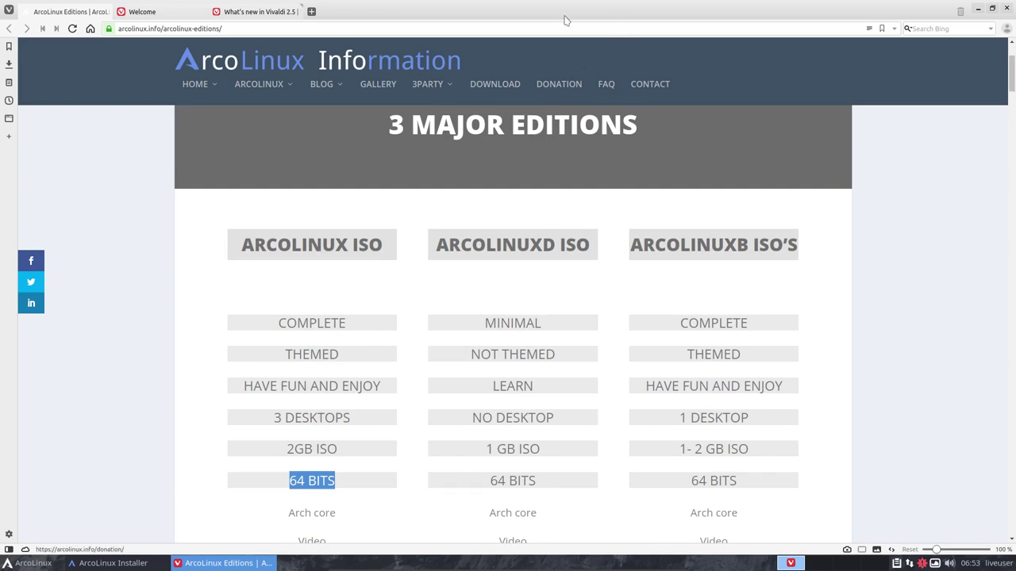
pyautogui.moveTo(541, 10); pyautogui.dragTo(590, 452)
pyautogui.doubleClick(589, 452)
# Highlight COMPLETE and the ARCOLINUXD column heading while checking installer progress
pyautogui.moveTo(277, 323); pyautogui.dragTo(347, 330)
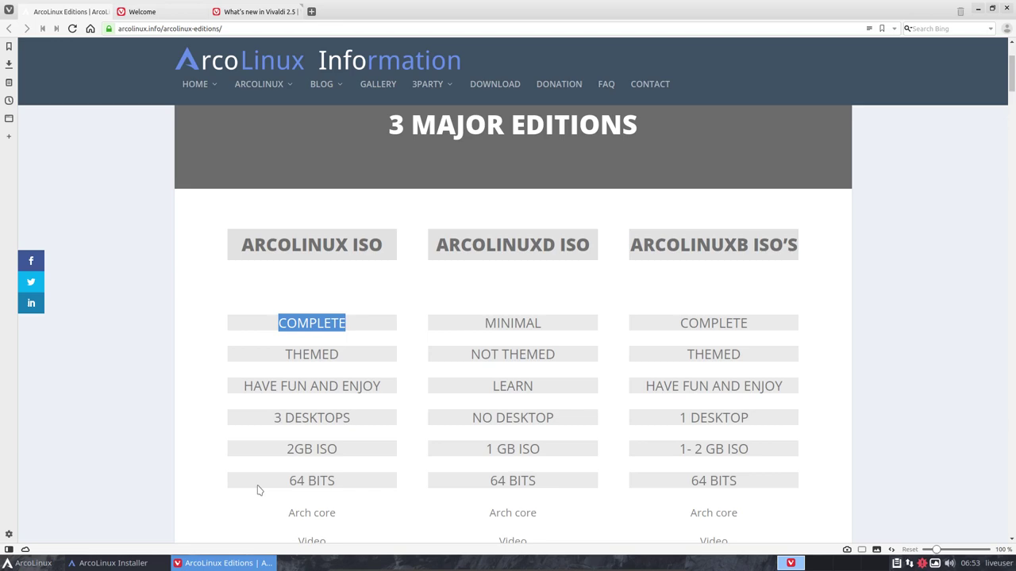
pyautogui.moveTo(590, 9)
pyautogui.mouseDown()
pyautogui.moveTo(584, 465)
pyautogui.moveTo(587, 4)
pyautogui.mouseUp()
pyautogui.click(476, 286)
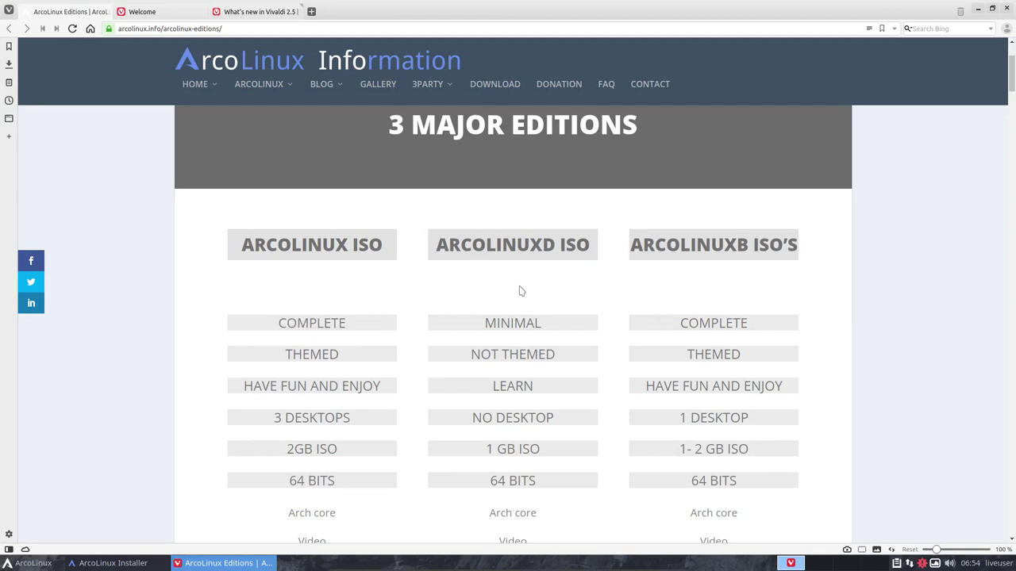
pyautogui.moveTo(434, 245); pyautogui.dragTo(555, 245)
pyautogui.click(304, 250)
pyautogui.moveTo(254, 244); pyautogui.dragTo(398, 272)
pyautogui.click(423, 283)
pyautogui.moveTo(435, 248); pyautogui.dragTo(560, 251)
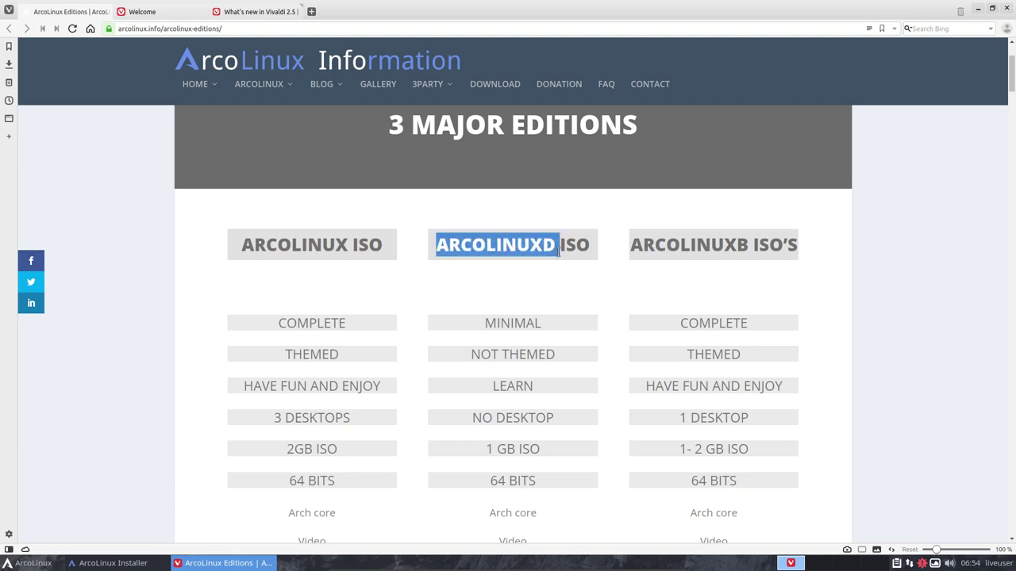
pyautogui.click(525, 317)
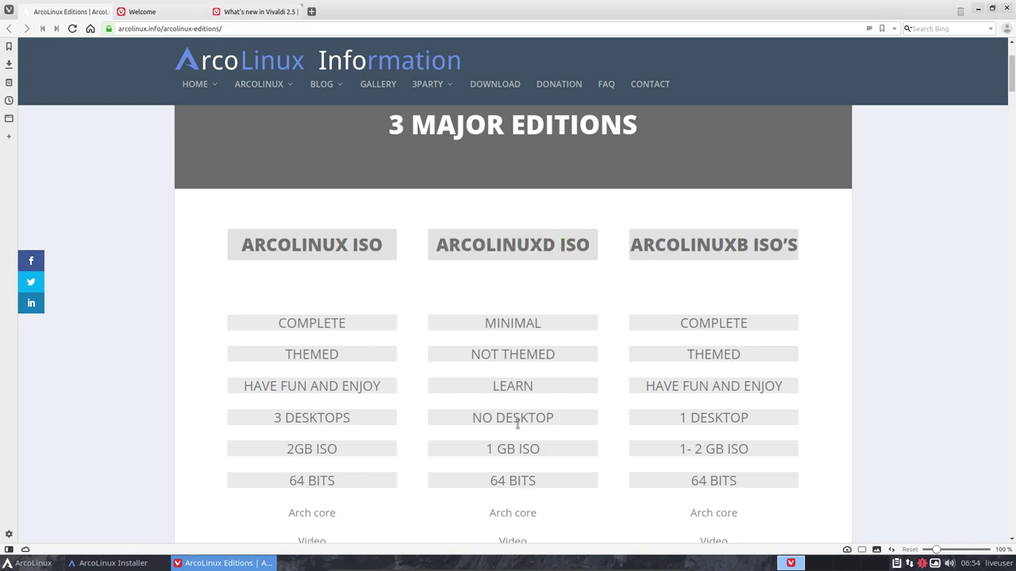
# Scroll down to highlight the editable scripts phrase, then back up to the ARCOLINUXD heading
pyautogui.scroll(-1, 358, 402)
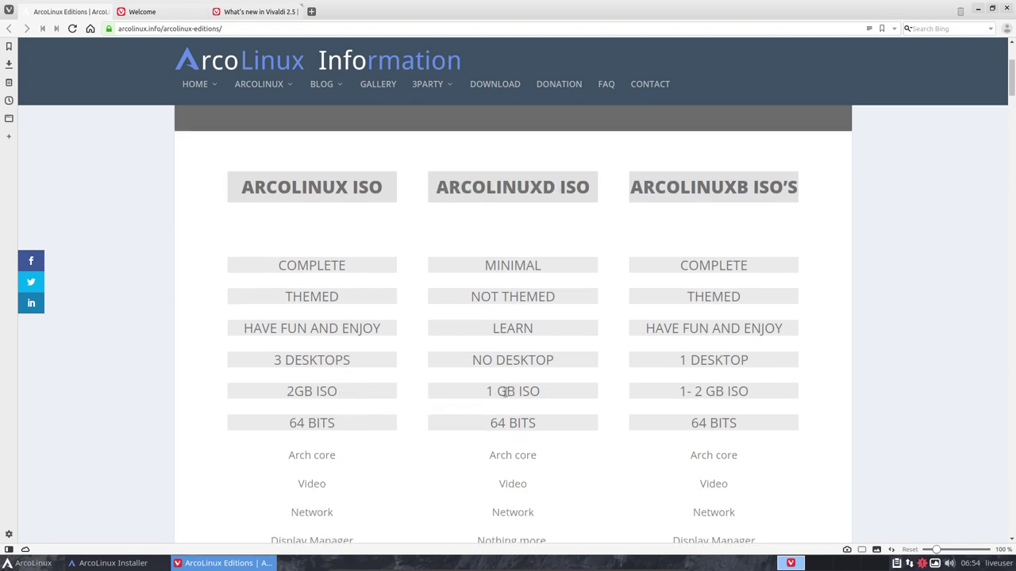
pyautogui.scroll(-3, 501, 401)
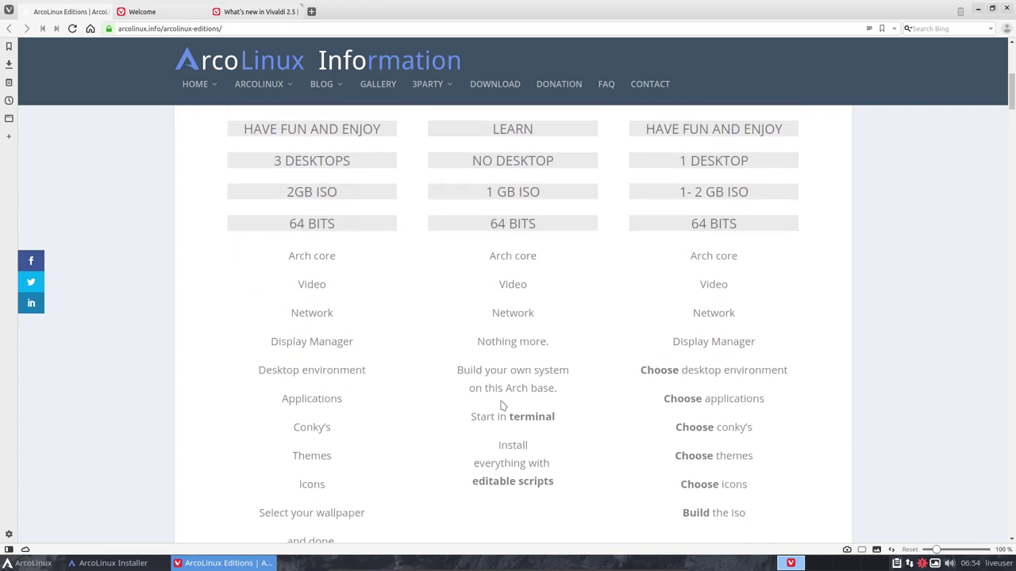
pyautogui.moveTo(473, 481); pyautogui.dragTo(539, 481)
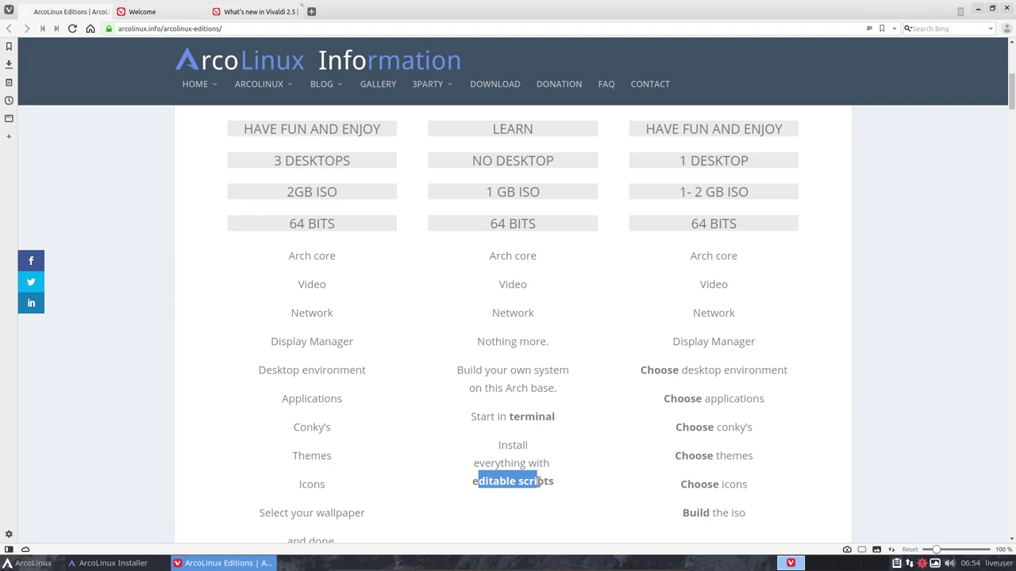
pyautogui.scroll(5, 539, 481)
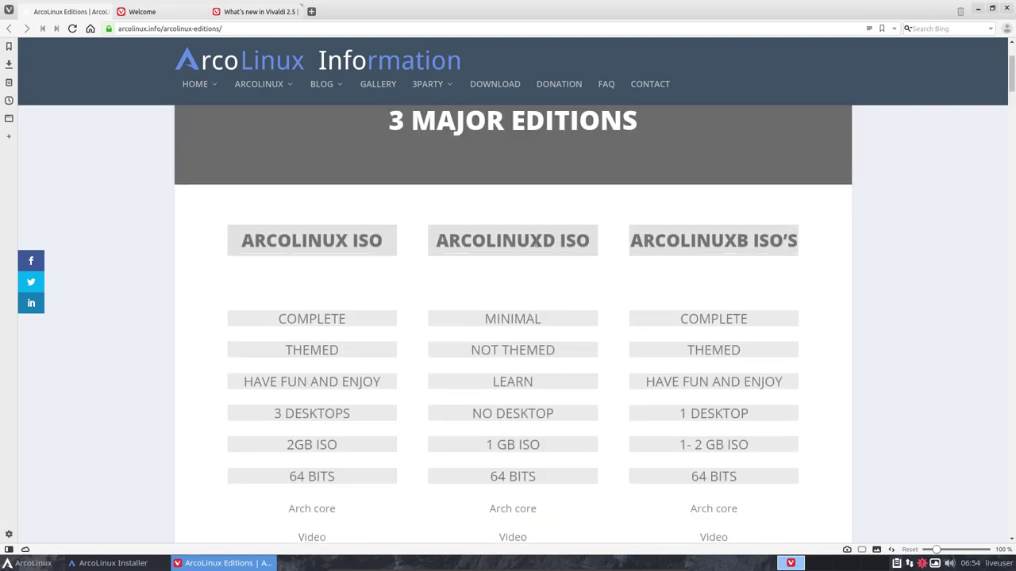
pyautogui.moveTo(530, 240); pyautogui.dragTo(556, 241)
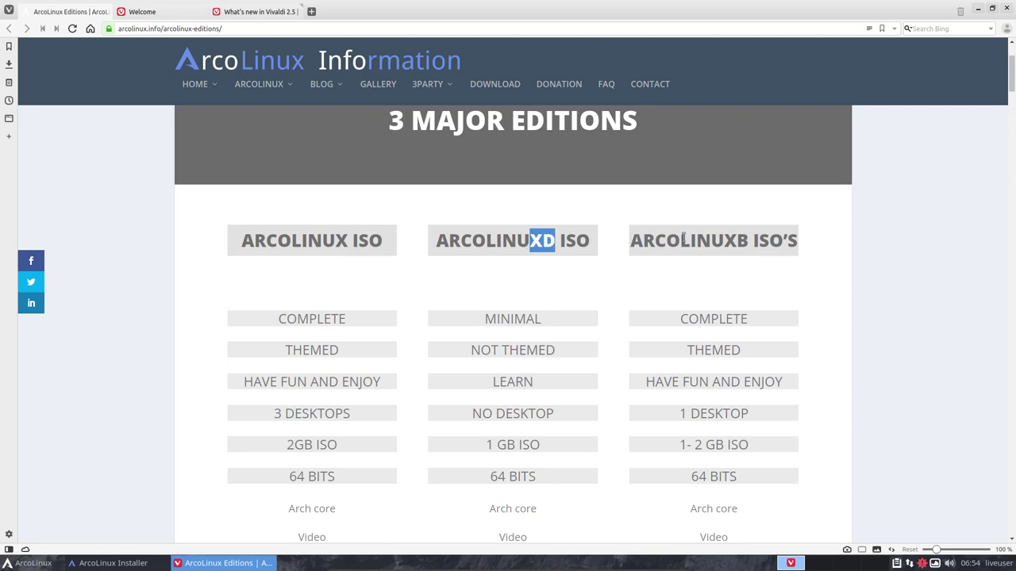
pyautogui.click(720, 242)
# Highlight the ARCOLINUXB, ARCOLINUXD ISO and ARCOLINUX ISO column headings in turn
pyautogui.moveTo(641, 241); pyautogui.dragTo(766, 246)
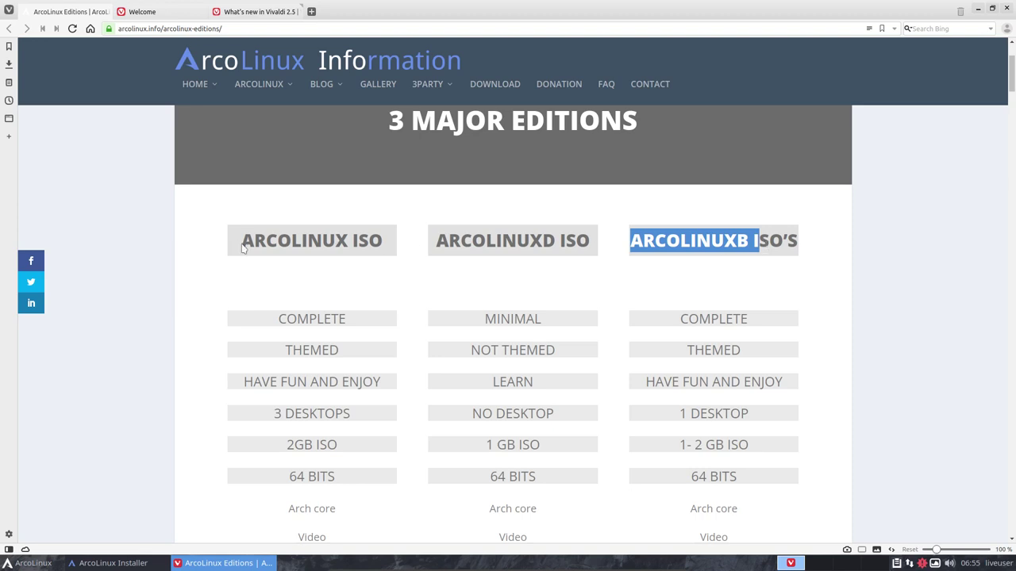
pyautogui.moveTo(457, 241); pyautogui.dragTo(616, 240)
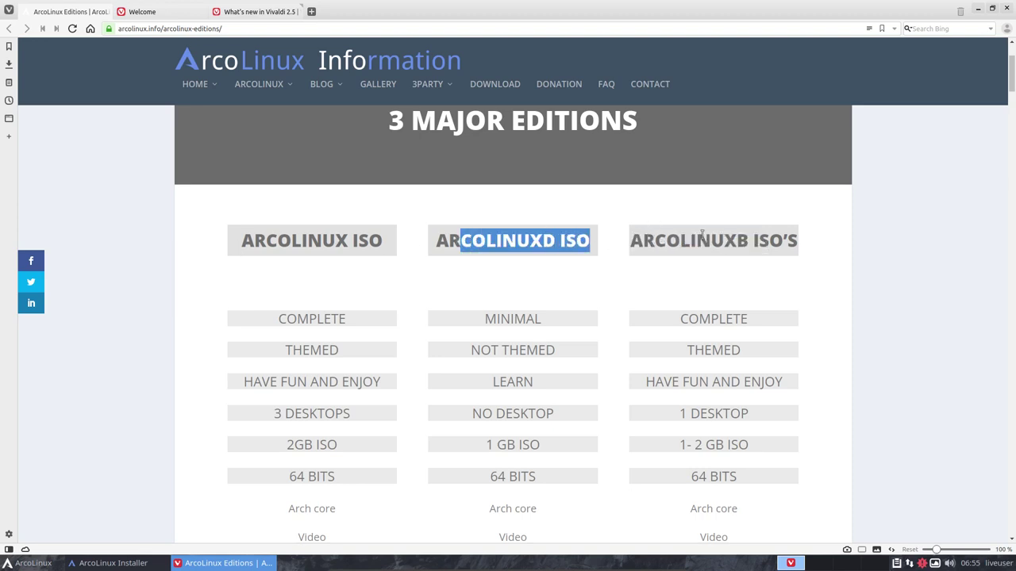
pyautogui.click(554, 247)
pyautogui.moveTo(516, 240); pyautogui.dragTo(292, 238)
pyautogui.click(288, 240)
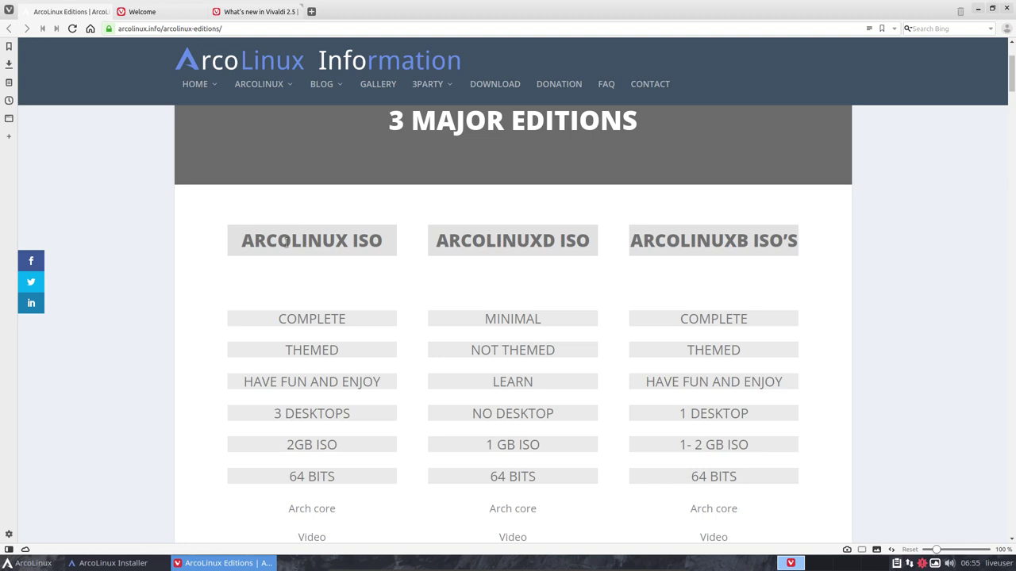
pyautogui.moveTo(438, 241); pyautogui.dragTo(588, 242)
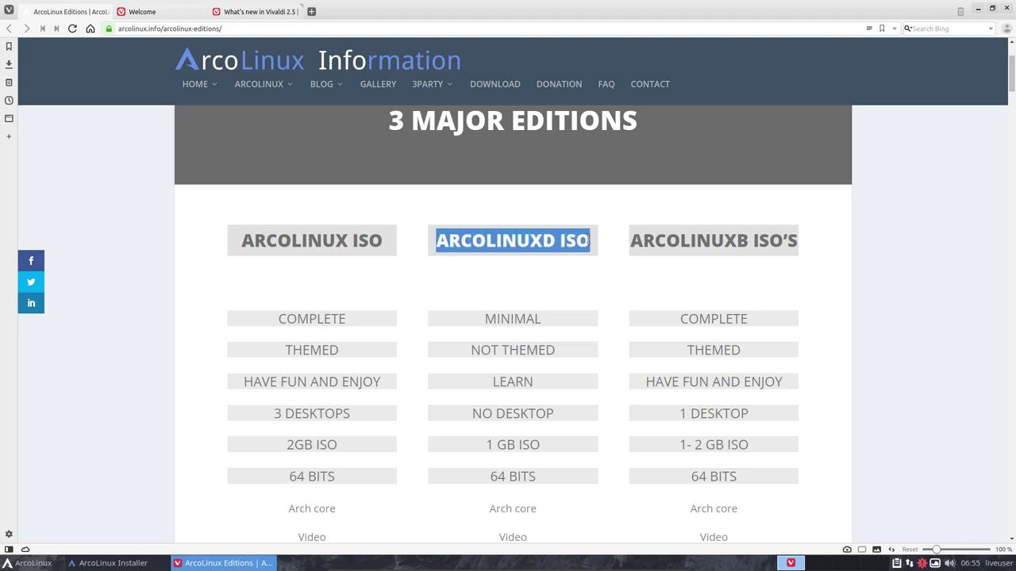
pyautogui.click(650, 235)
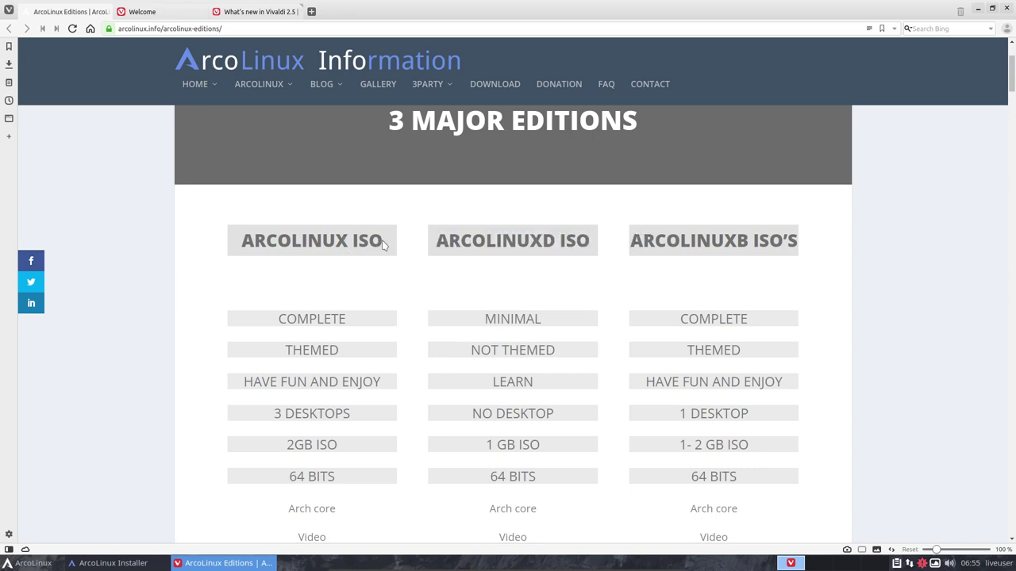
pyautogui.moveTo(384, 241); pyautogui.dragTo(243, 242)
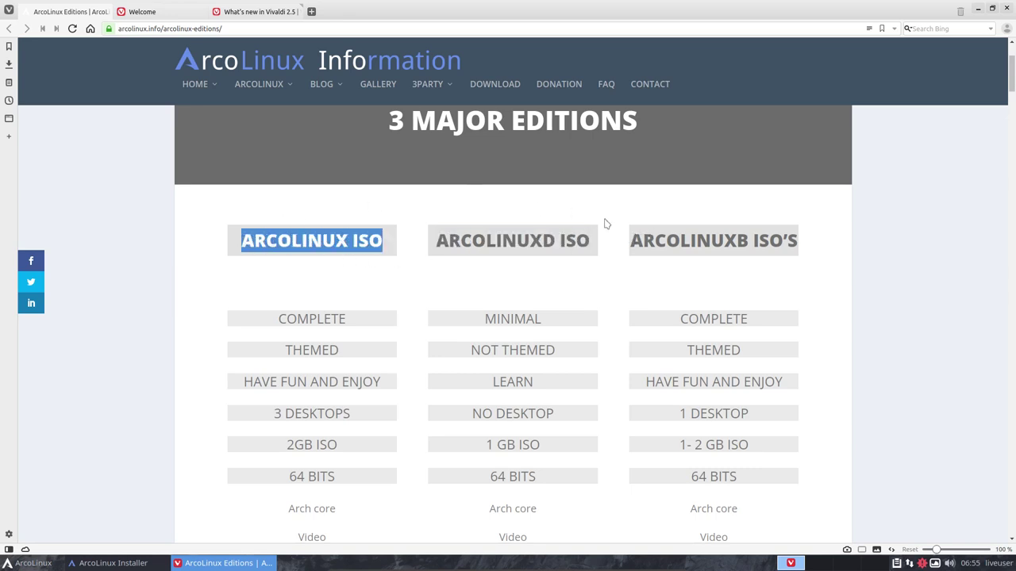
pyautogui.click(666, 242)
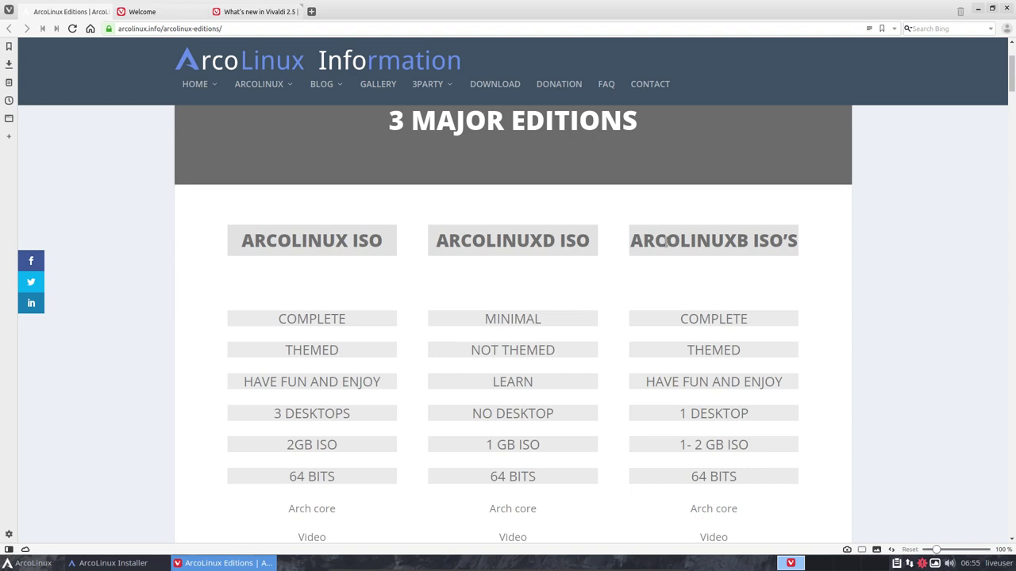
# Check the installer once more, then go to ARCOLINUXB.COM from the HOME menu
pyautogui.scroll(-2, 789, 342)
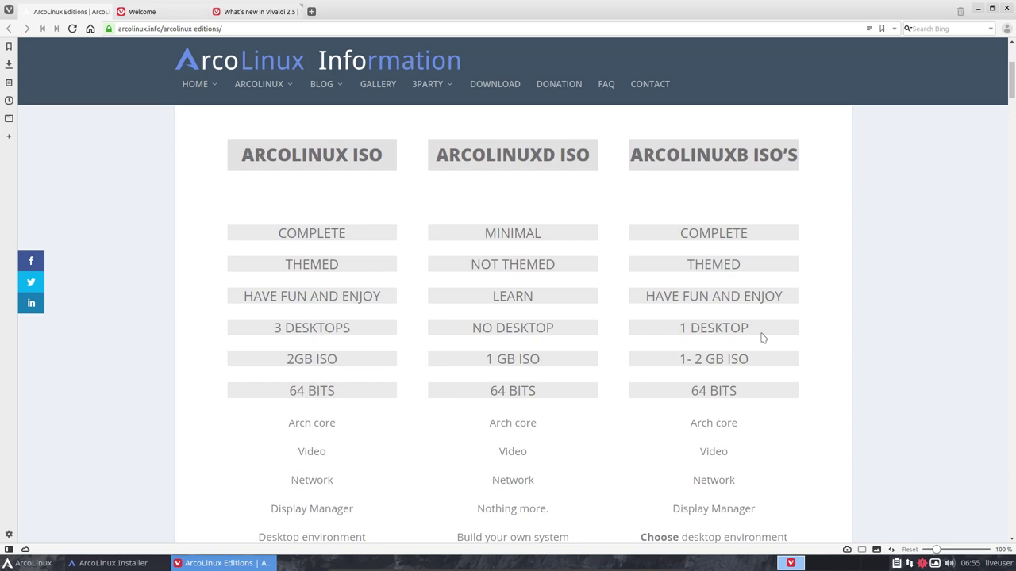
pyautogui.scroll(-3, 761, 338)
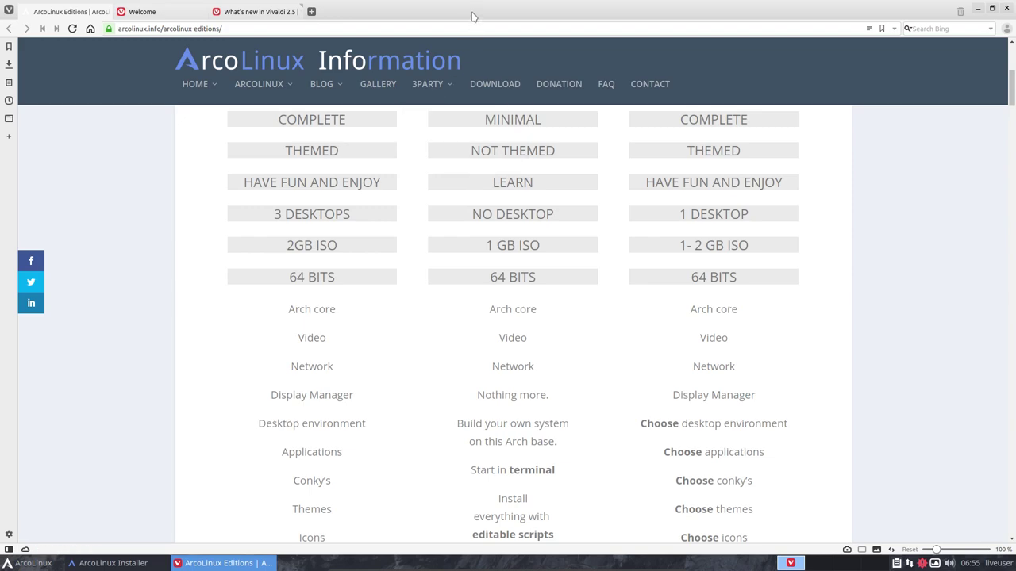
pyautogui.moveTo(471, 18); pyautogui.dragTo(534, 524)
pyautogui.doubleClick(533, 520)
pyautogui.scroll(3, 766, 300)
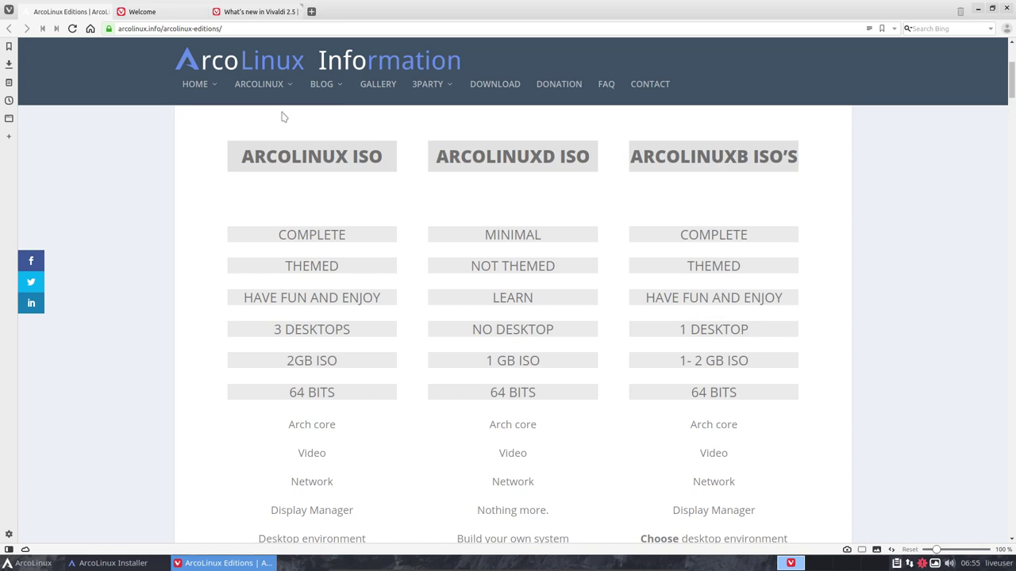
pyautogui.moveTo(211, 98)
pyautogui.click(242, 183)
# Browse the BYOI menu and its ARCOLINUX ISO submenus on arcolinuxb.com
pyautogui.moveTo(642, 68)
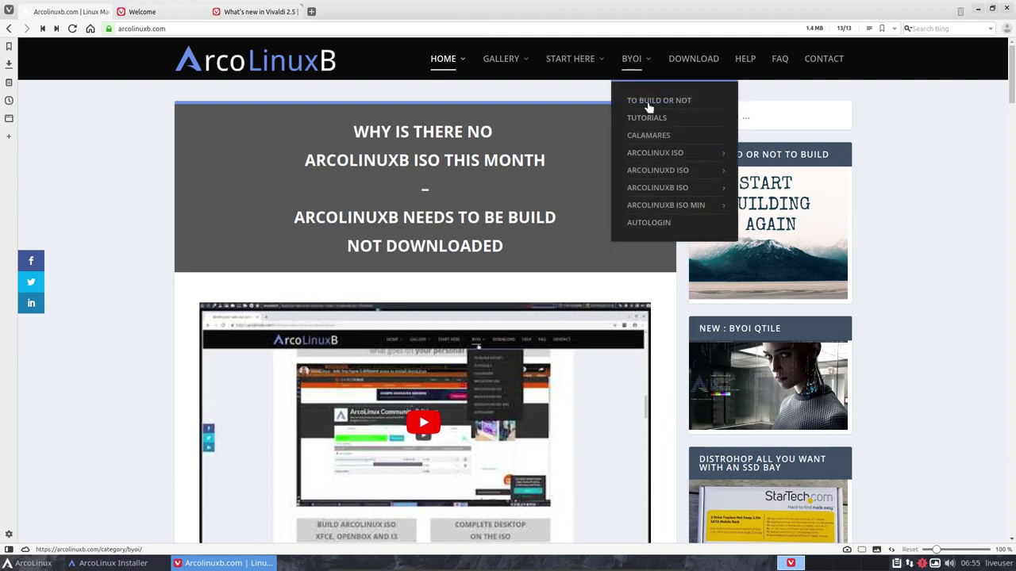
pyautogui.moveTo(660, 161)
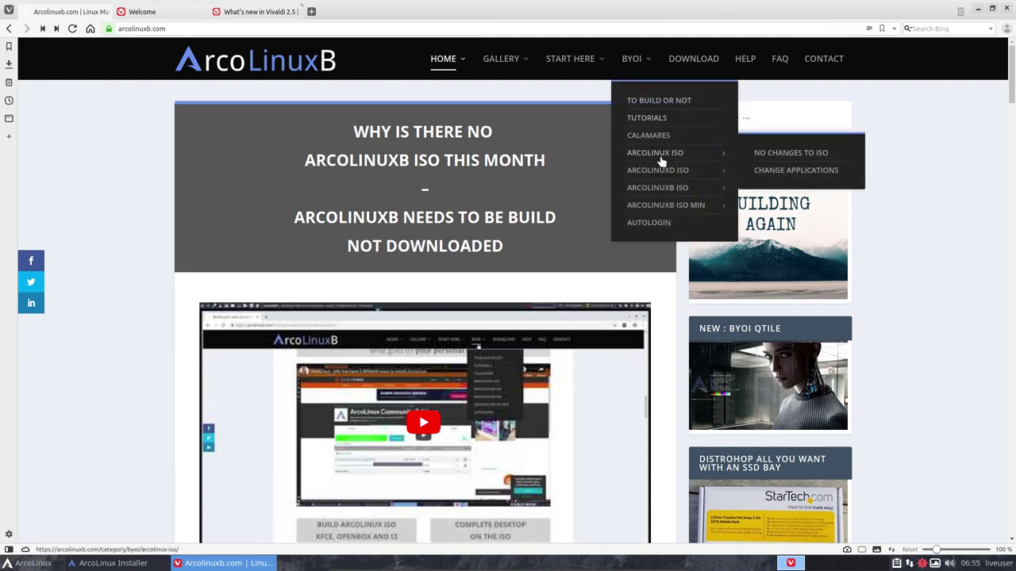
pyautogui.moveTo(687, 194)
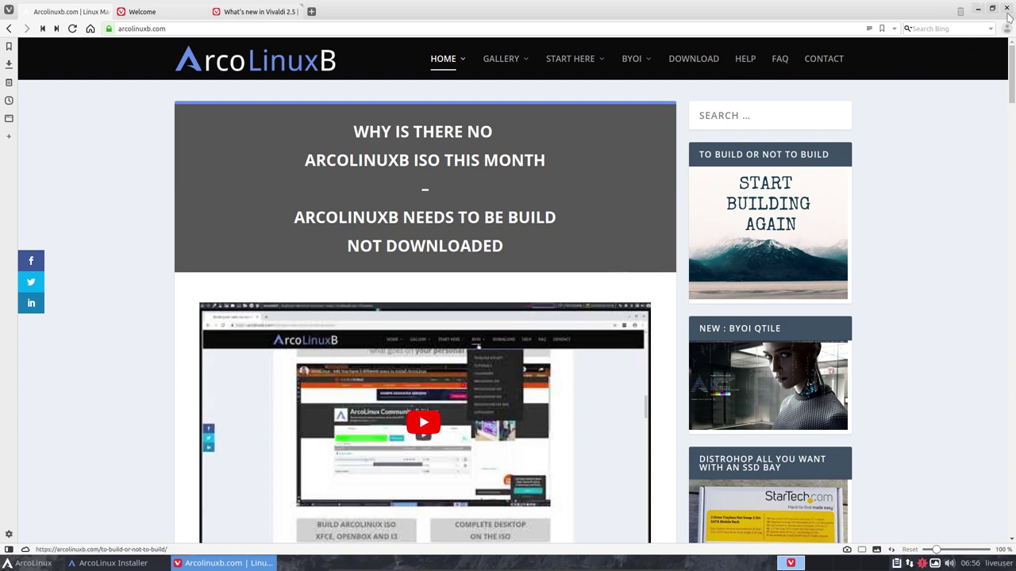
# Quit Vivaldi, then finish the installer with Restart now ticked
pyautogui.click(1006, 9)
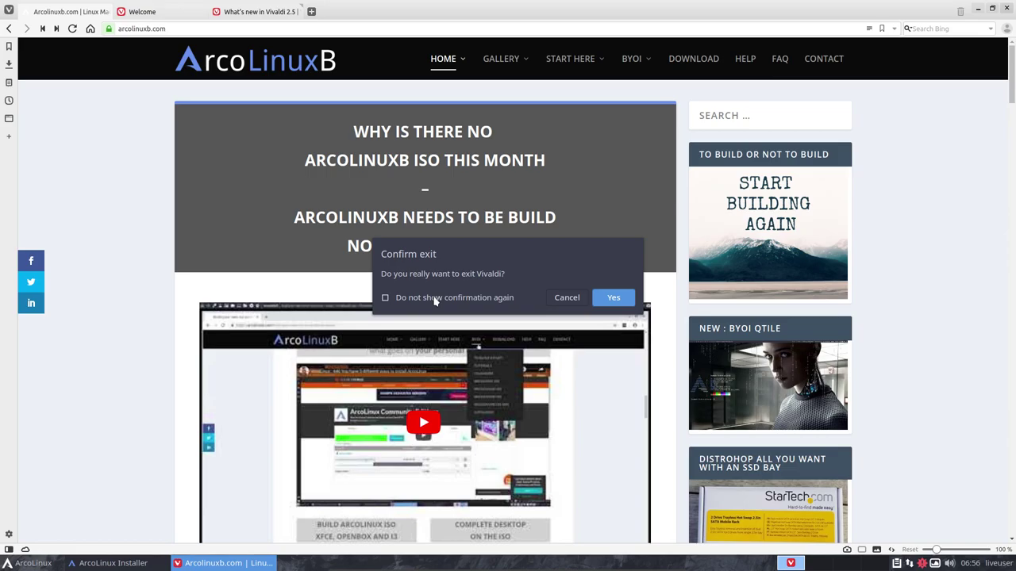
pyautogui.click(611, 299)
pyautogui.click(560, 343)
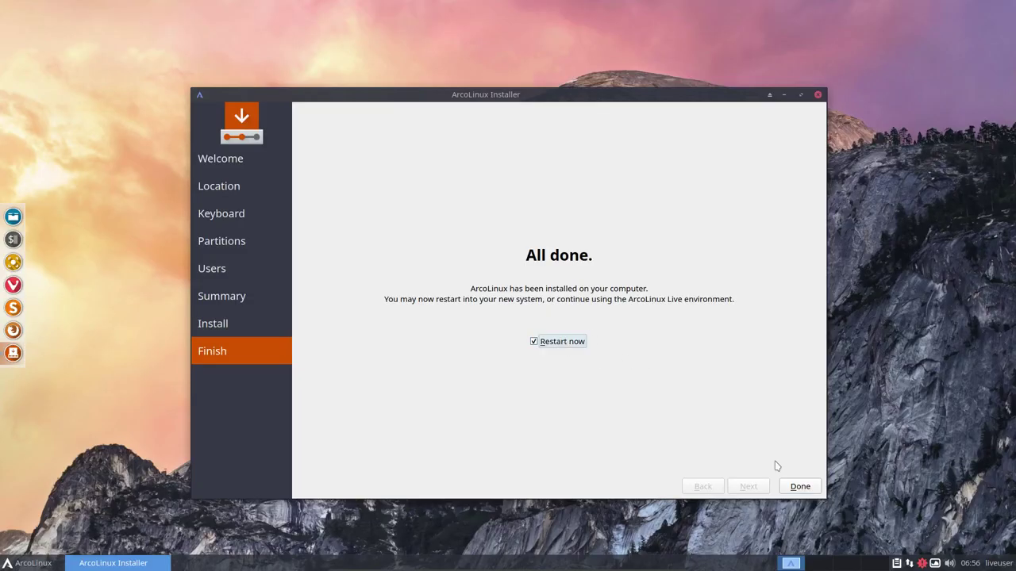
pyautogui.click(799, 487)
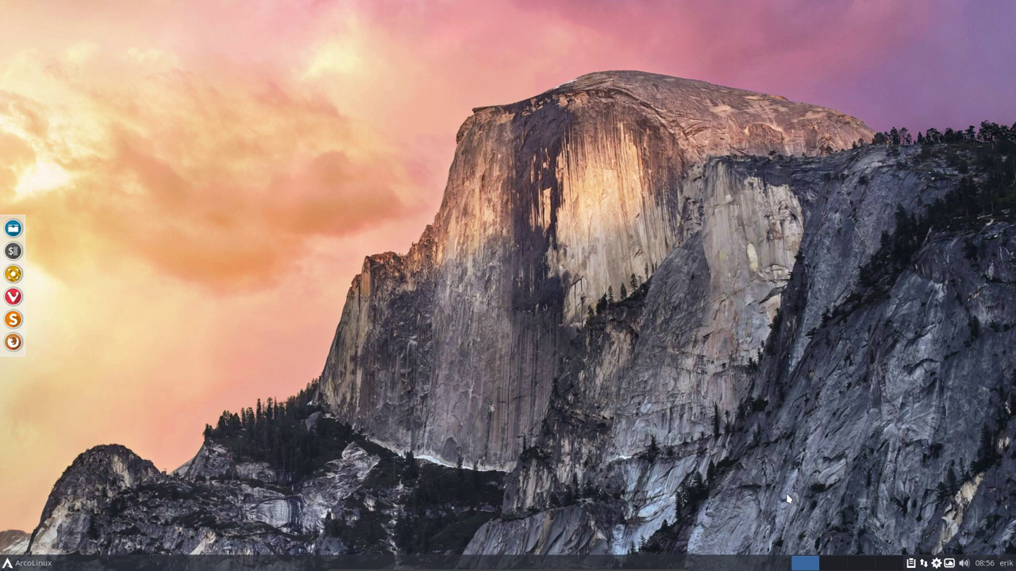
# Open a terminal with Ctrl+Alt+T and run update, entering the sudo password and confirming the upgrade
pyautogui.click(27, 563)
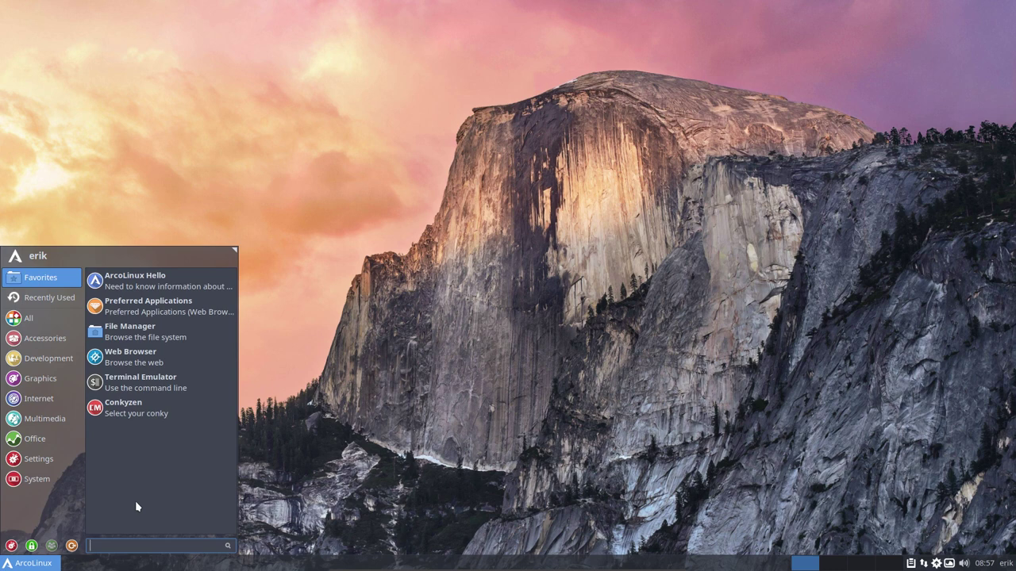
pyautogui.click(442, 298)
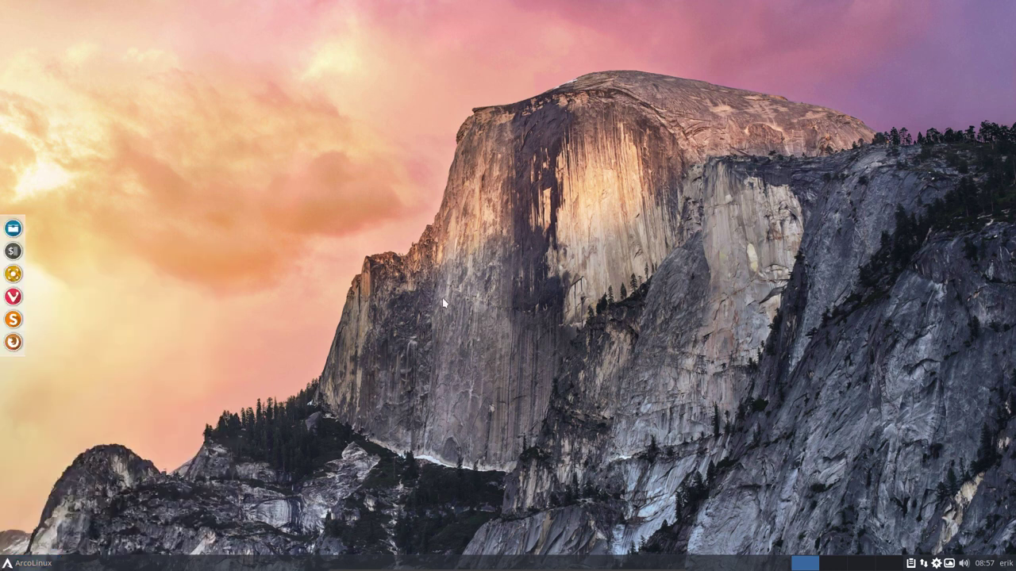
pyautogui.hotkey('ctrl', 'alt', 't')
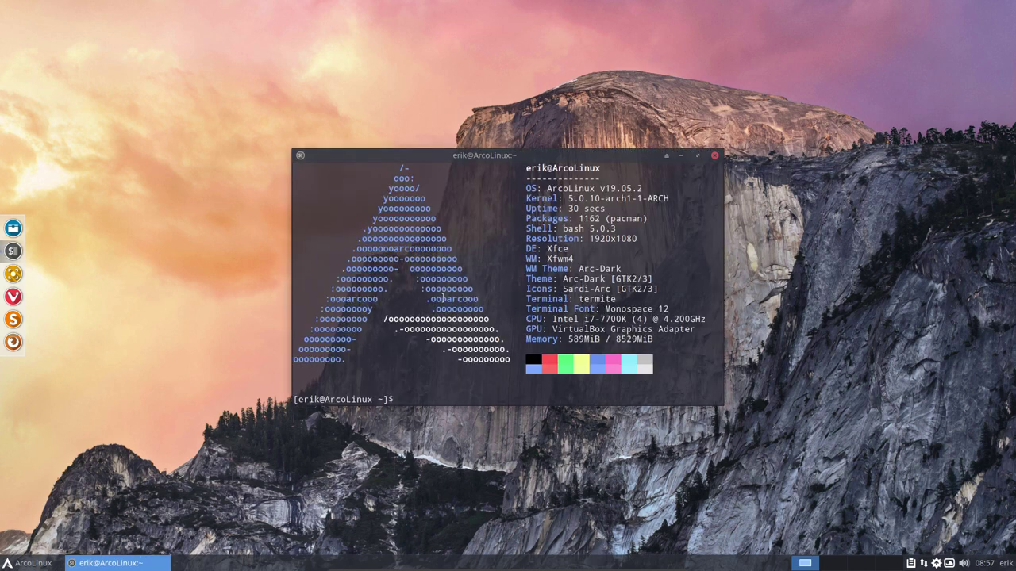
pyautogui.write('update')
pyautogui.press('Return')
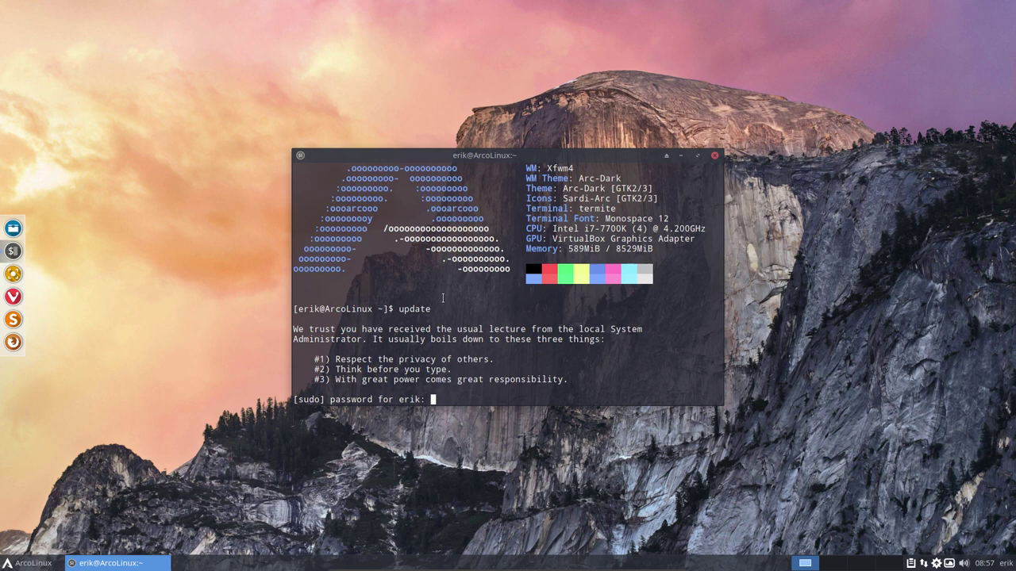
pyautogui.press('Return')
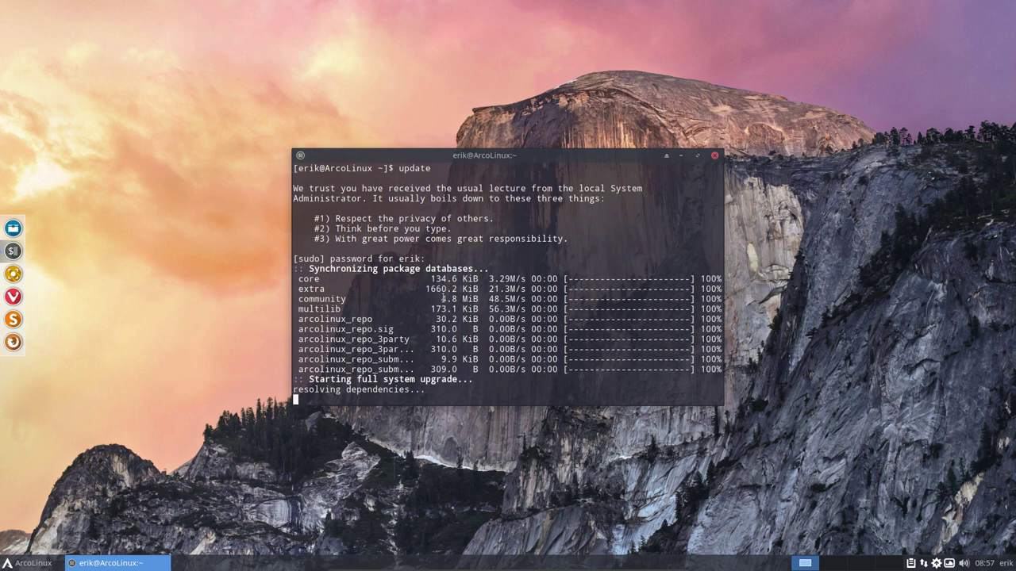
pyautogui.press('Return')
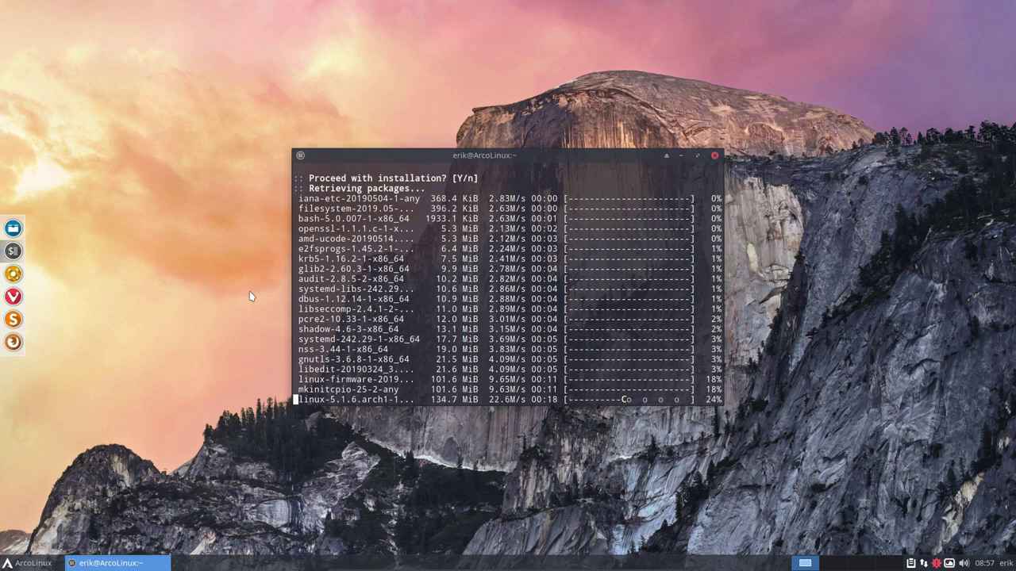
# Browse the Settings, Graphics and All categories of the Whisker menu while packages download
pyautogui.click(28, 562)
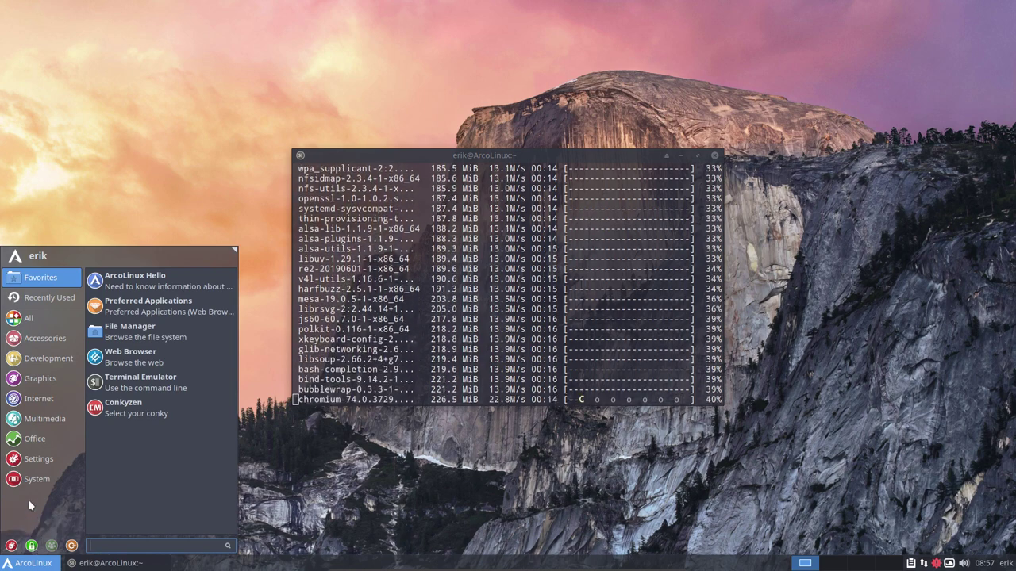
pyautogui.moveTo(43, 468)
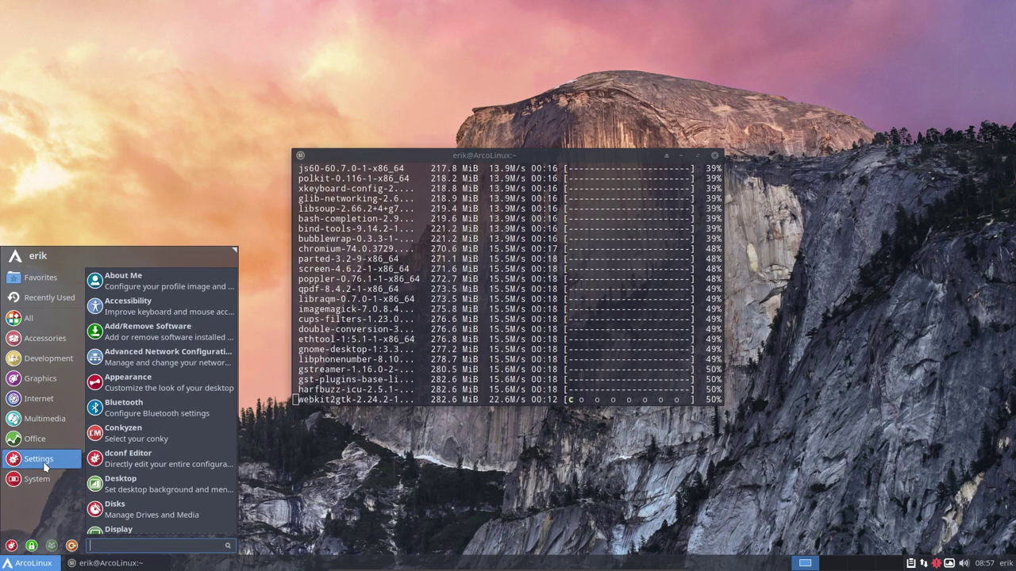
pyautogui.moveTo(49, 378)
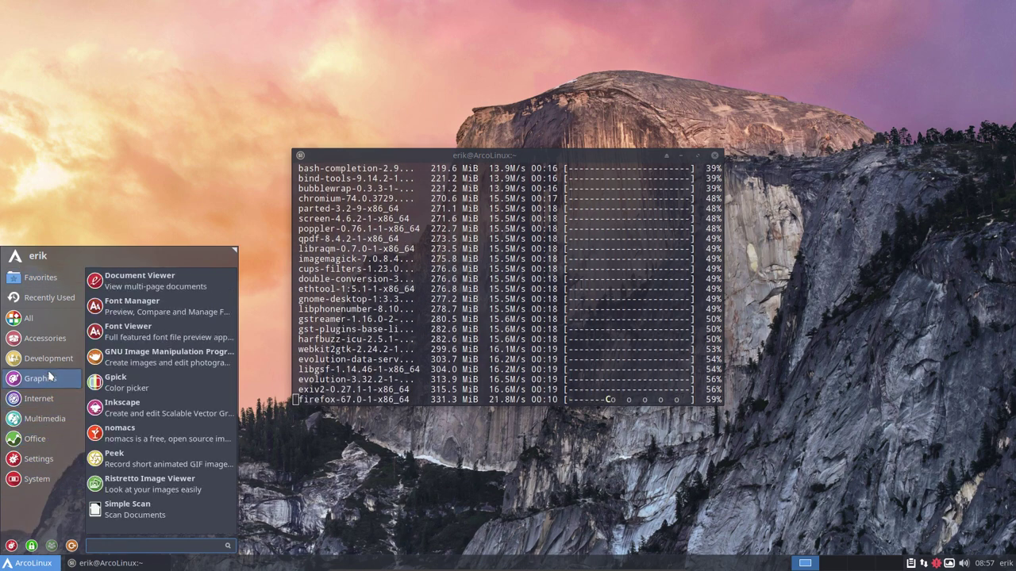
pyautogui.moveTo(50, 319)
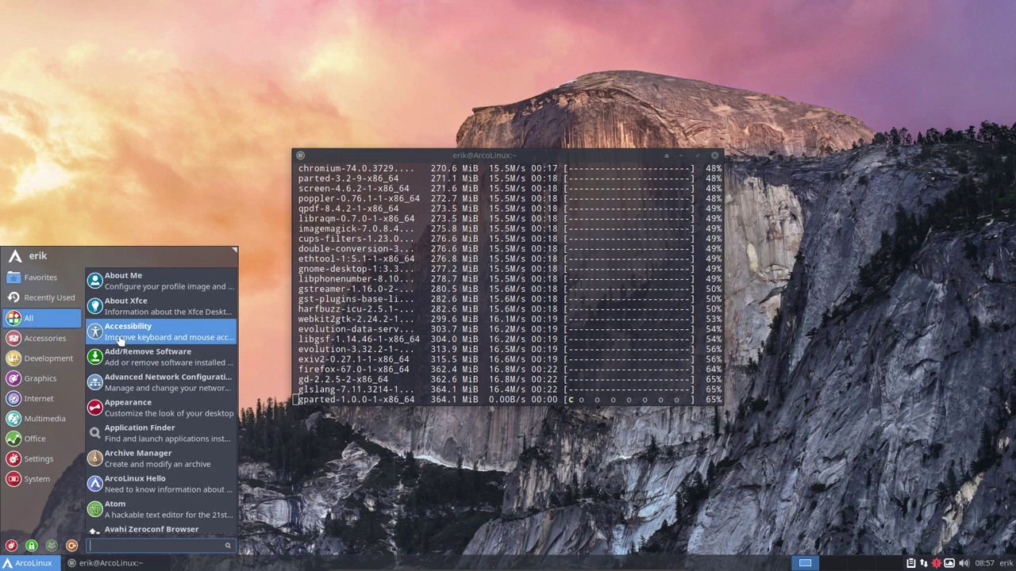
pyautogui.click(365, 497)
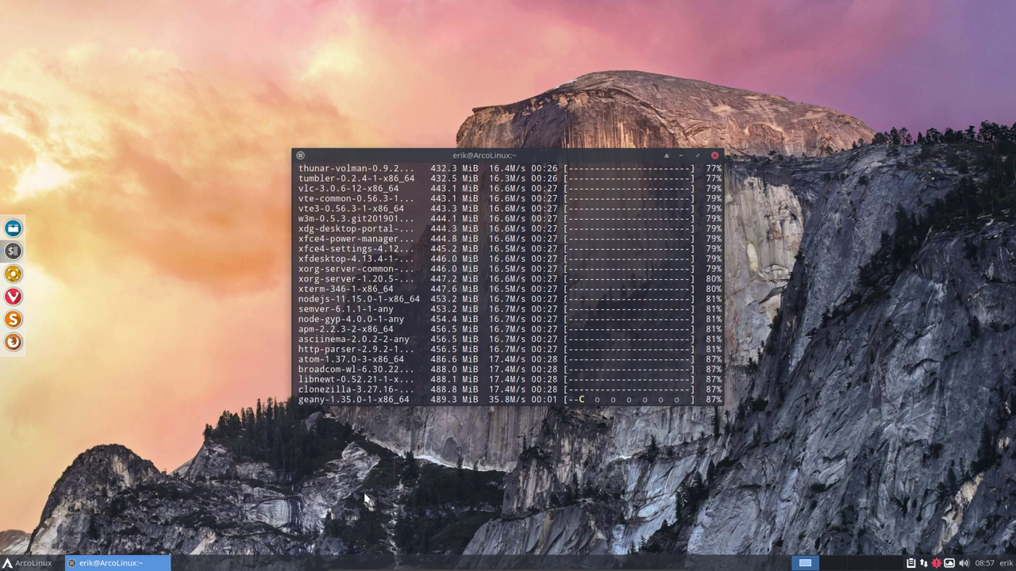
pyautogui.press('super')
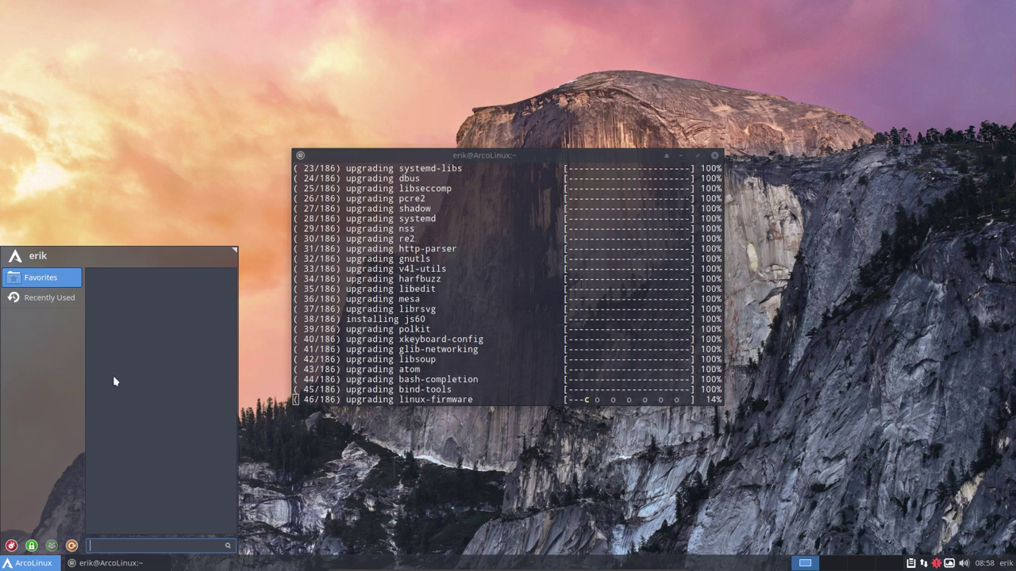
pyautogui.press('Escape')
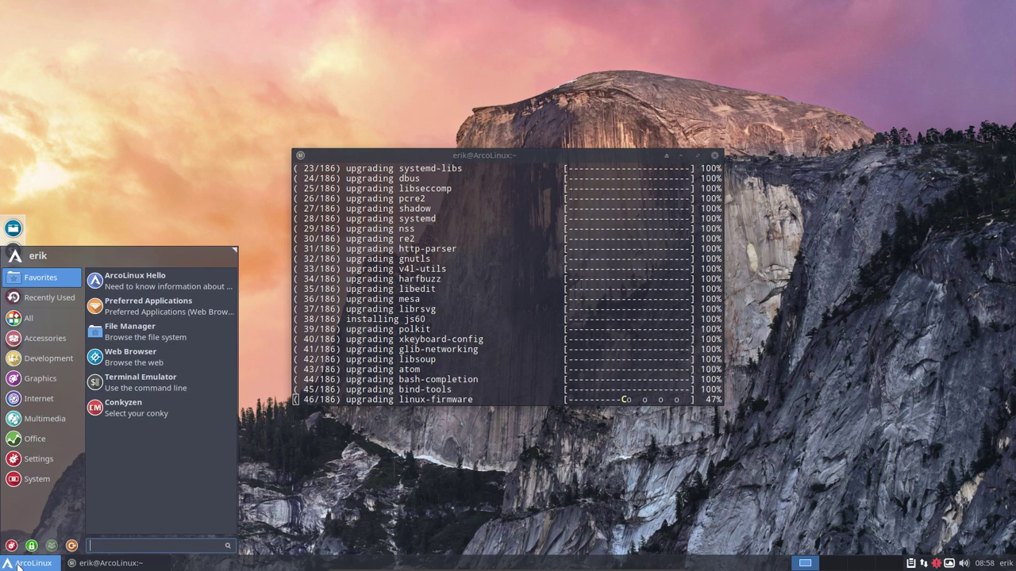
# Launch Vivaldi, create a blank-password default keyring, and minimize it after viewing the YouTube channel
pyautogui.click(159, 284)
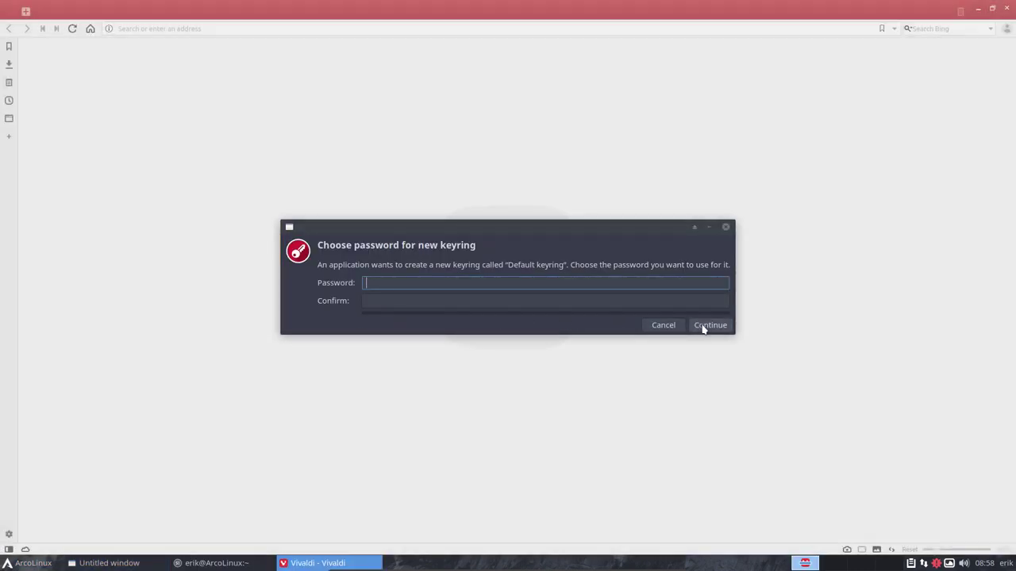
pyautogui.click(706, 326)
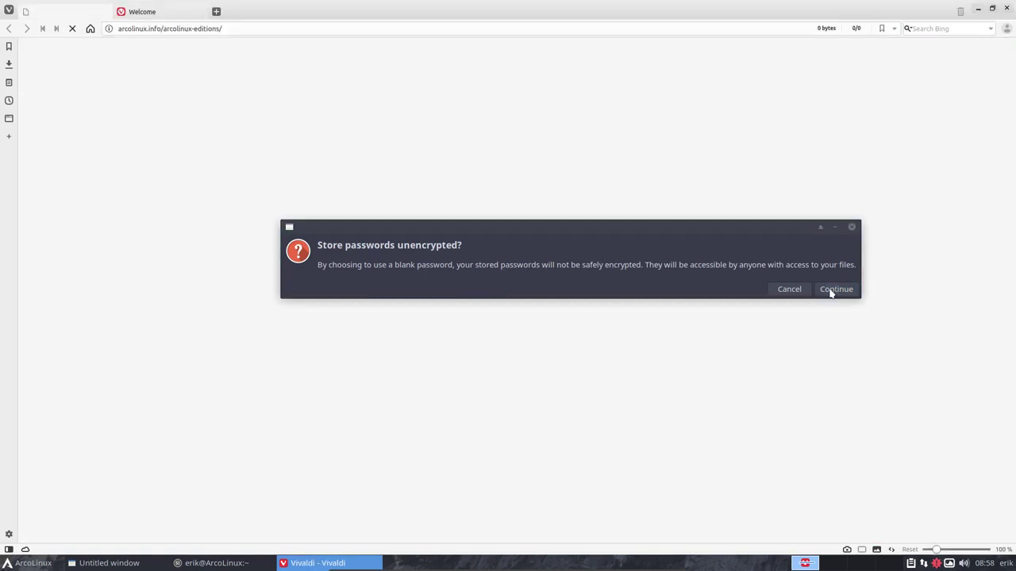
pyautogui.click(833, 289)
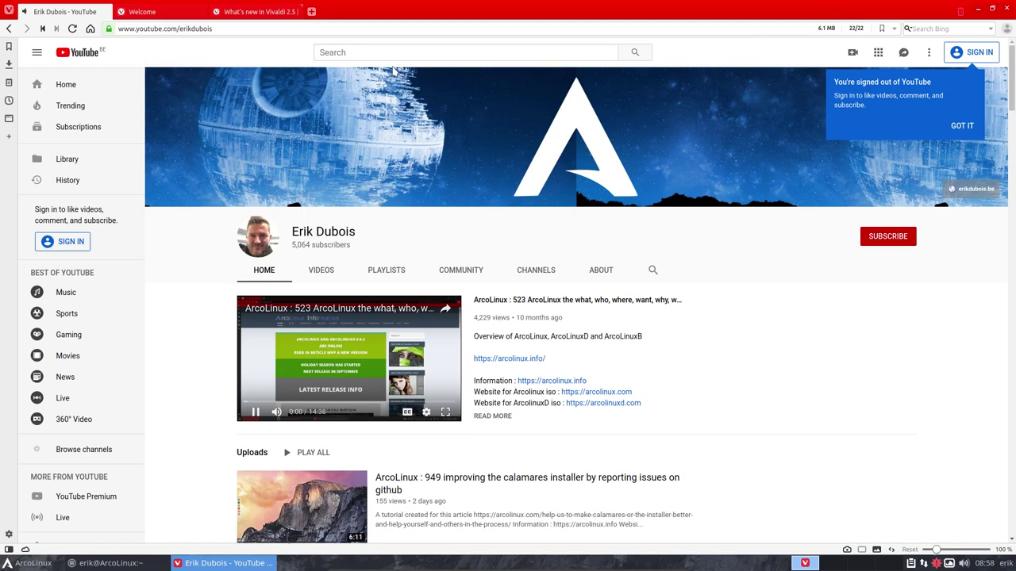
pyautogui.moveTo(178, 29); pyautogui.dragTo(245, 28)
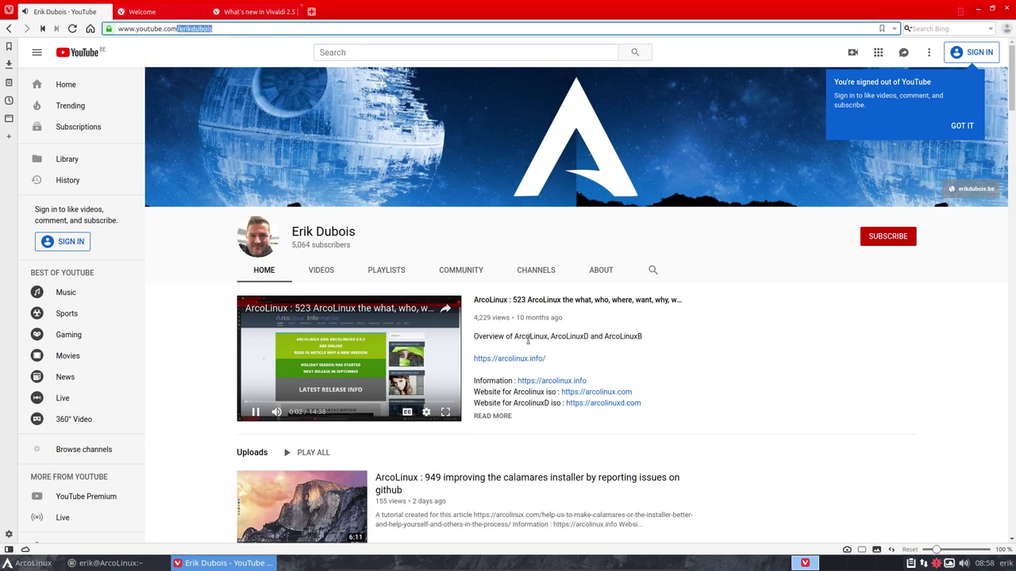
pyautogui.scroll(-2, 703, 430)
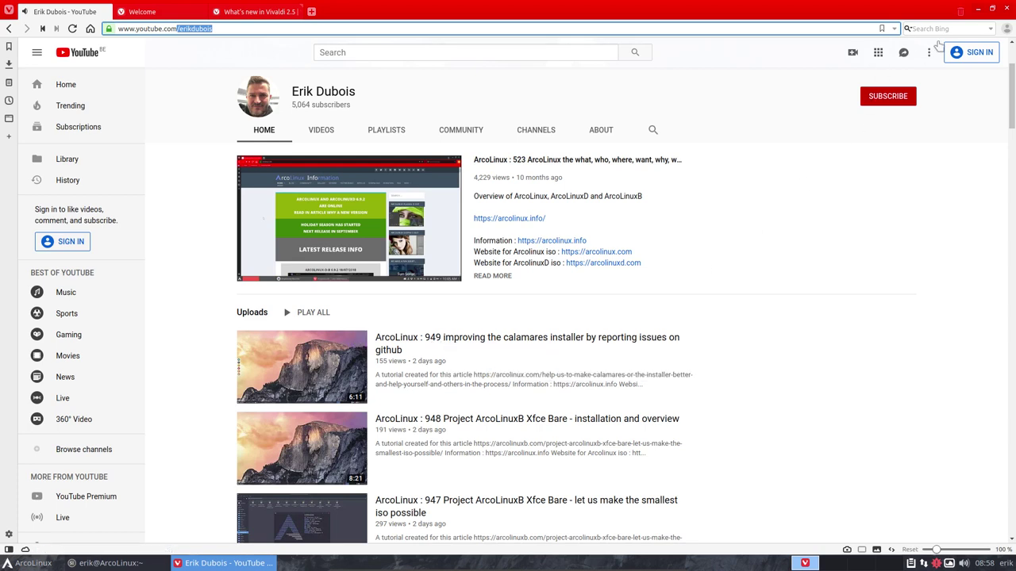
pyautogui.click(976, 9)
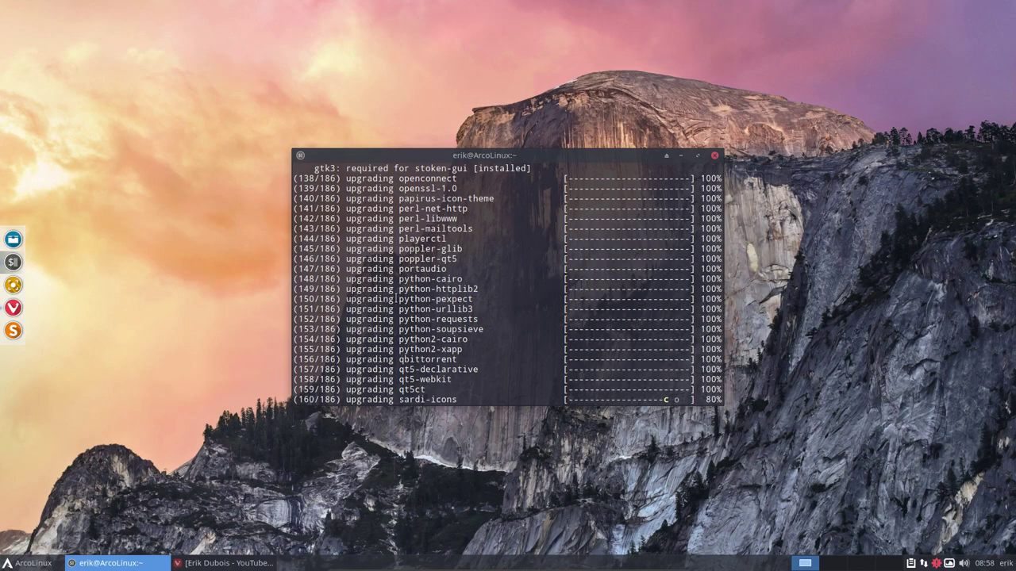
# Scroll back through the upgrade output, then flip to the empty second workspace and back
pyautogui.scroll(3, 395, 298)
pyautogui.scroll(20, 394, 297)
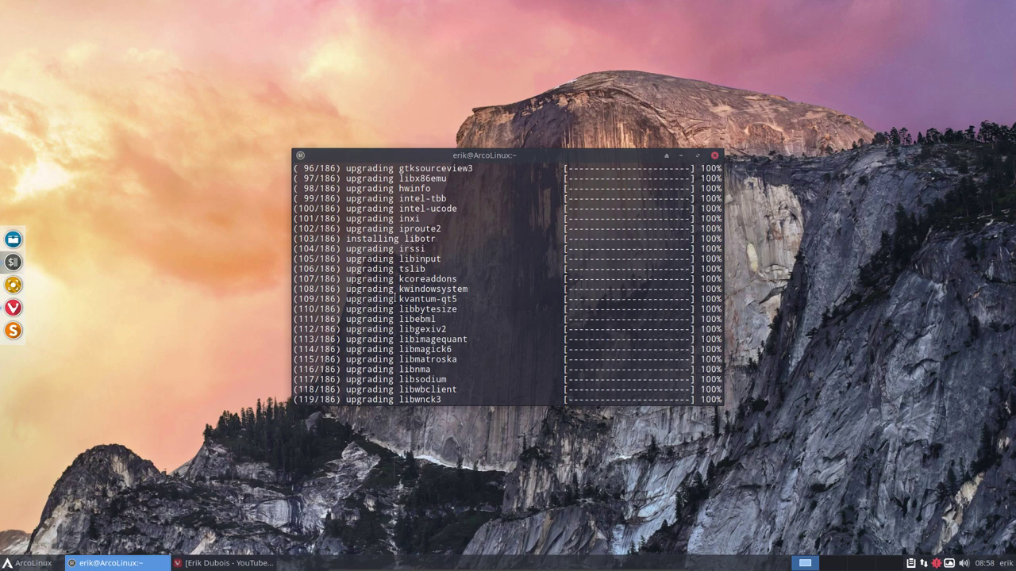
pyautogui.scroll(20, 395, 298)
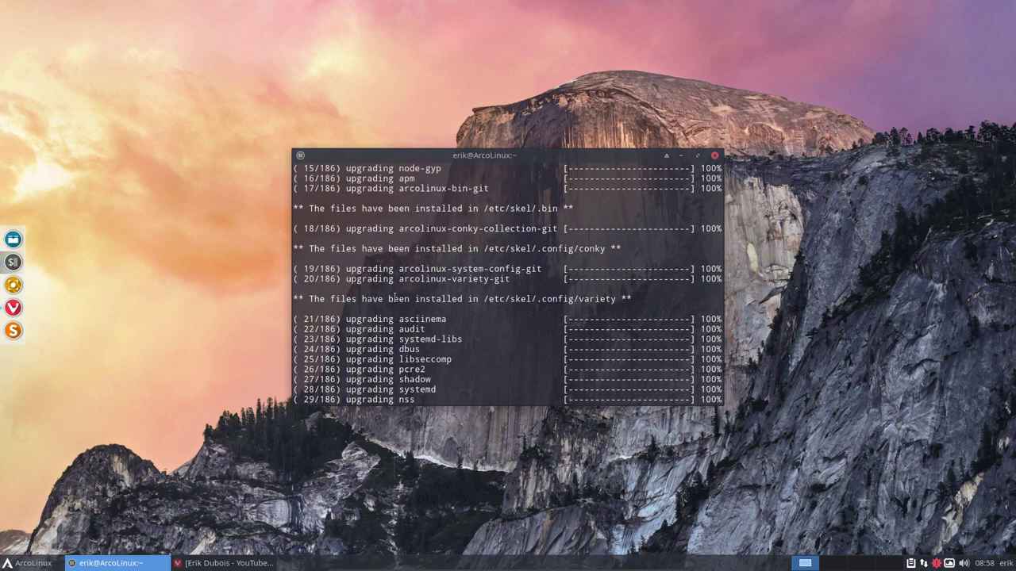
pyautogui.scroll(20, 394, 297)
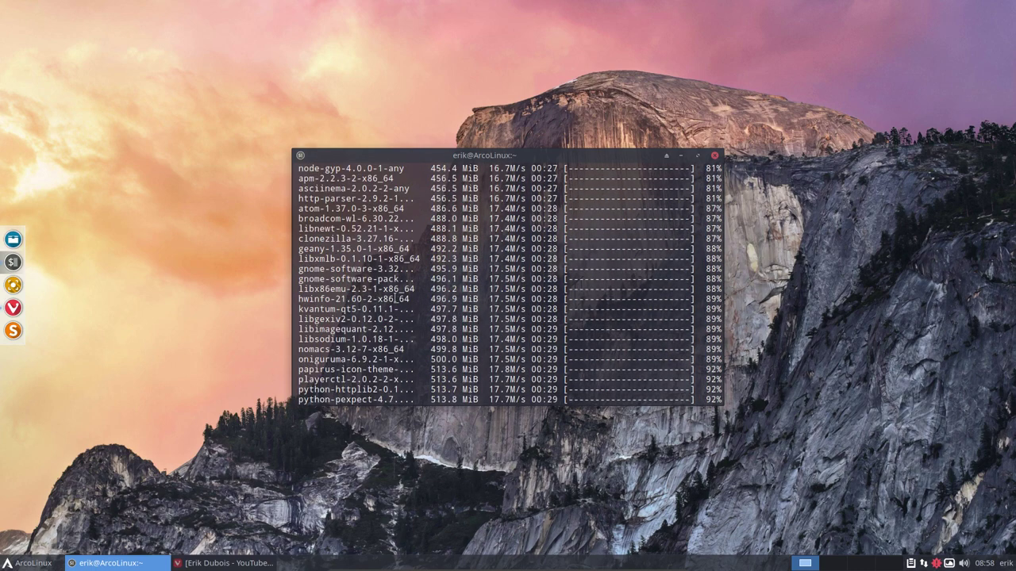
pyautogui.scroll(12, 395, 297)
pyautogui.hotkey('ctrl', 'F4')
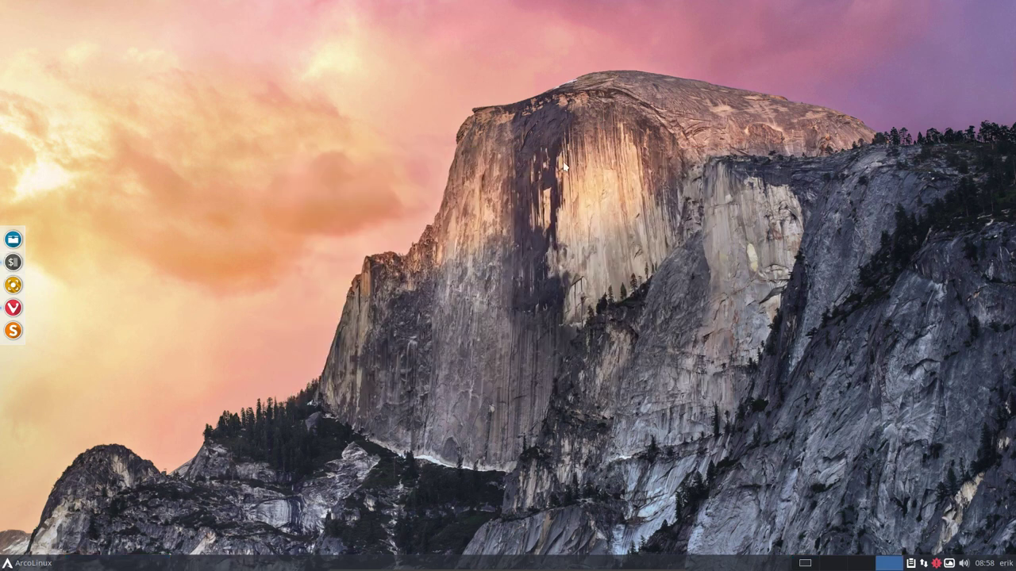
pyautogui.hotkey('ctrl', 'F3')
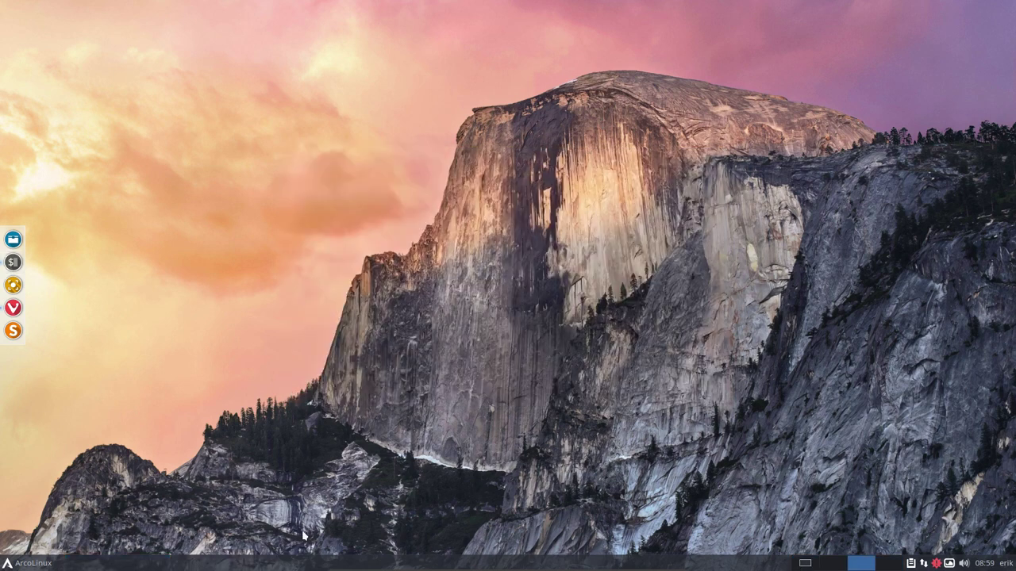
# Load arcolinux.com in the Welcome tab and open the GENERAL > UPDATE category, scrolling its posts
pyautogui.click(14, 308)
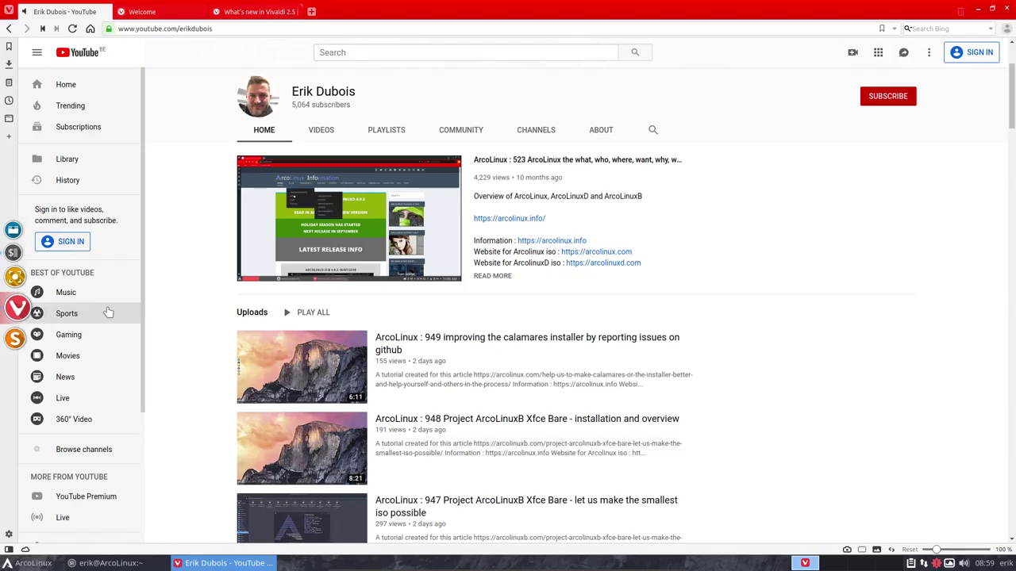
pyautogui.click(160, 12)
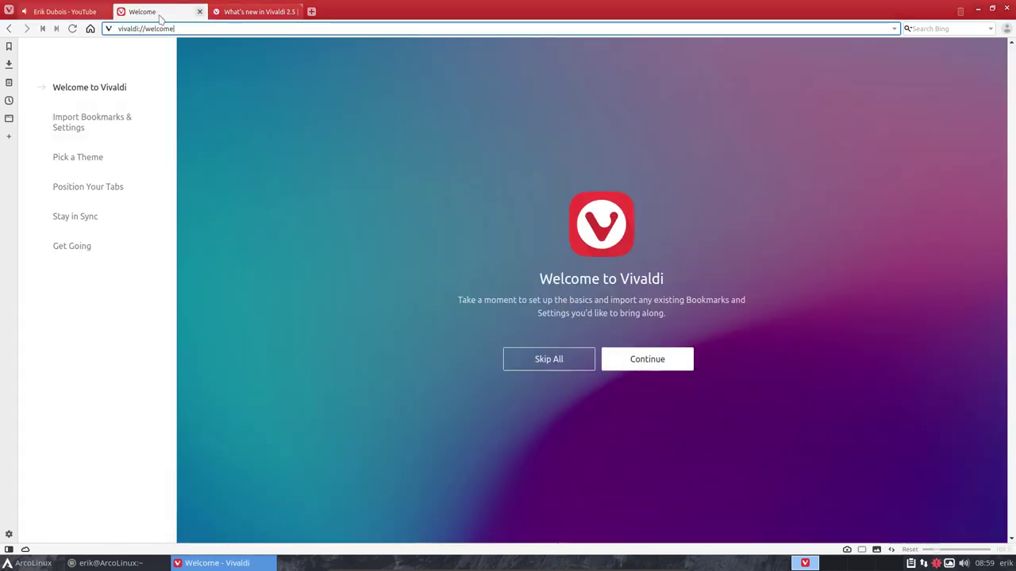
pyautogui.click(191, 23)
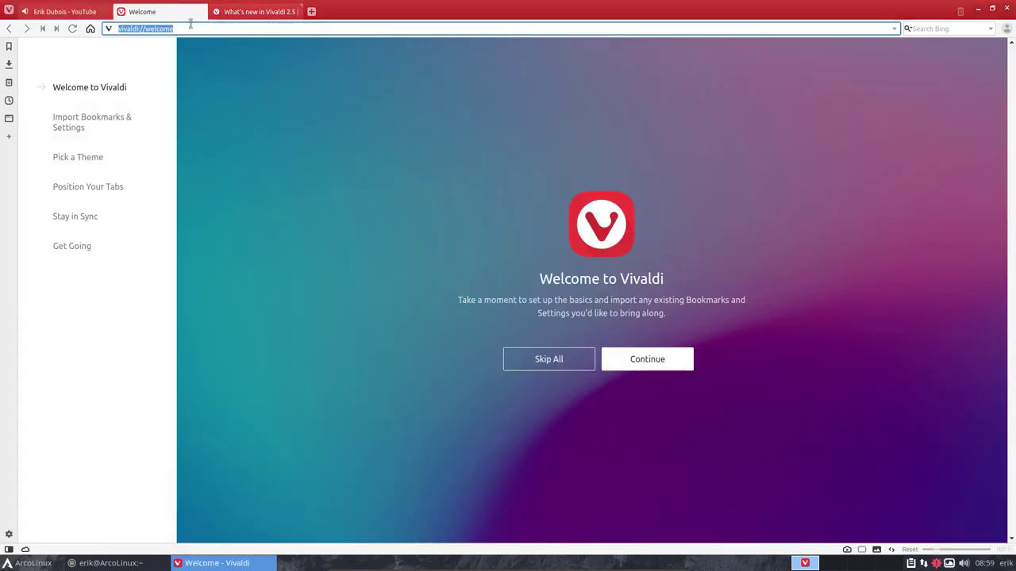
pyautogui.write('arcolin')
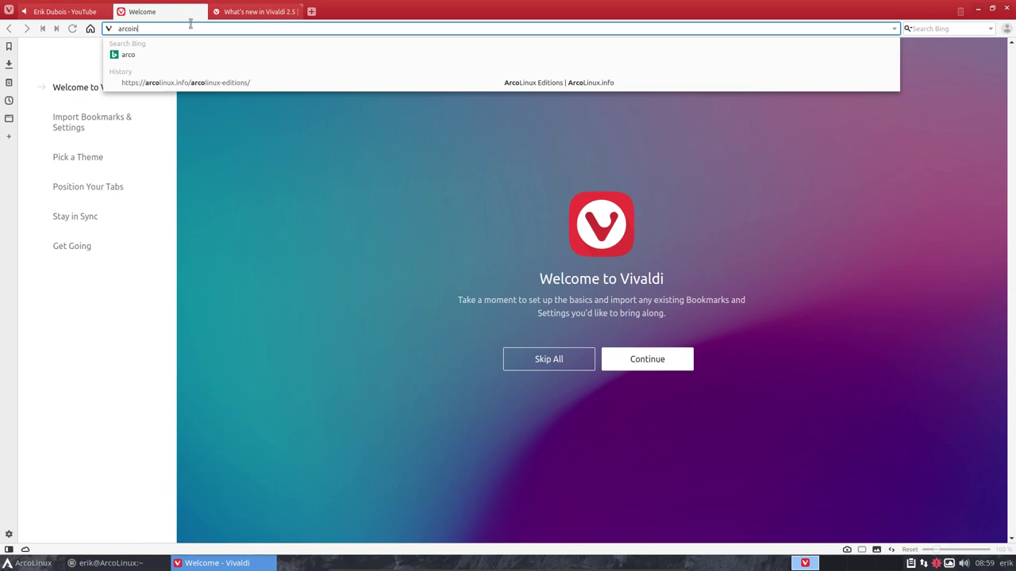
pyautogui.write('ux.com')
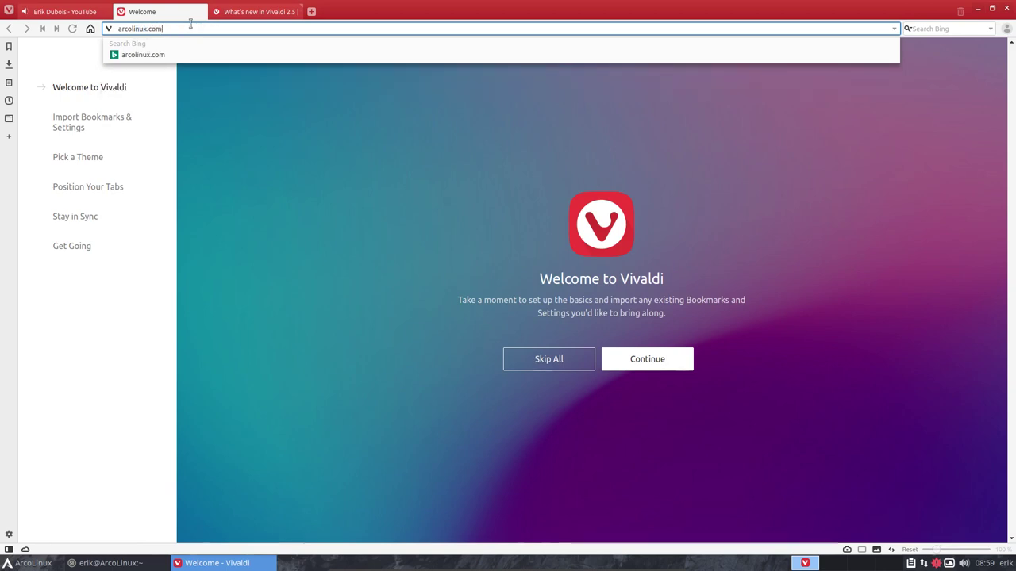
pyautogui.press('Return')
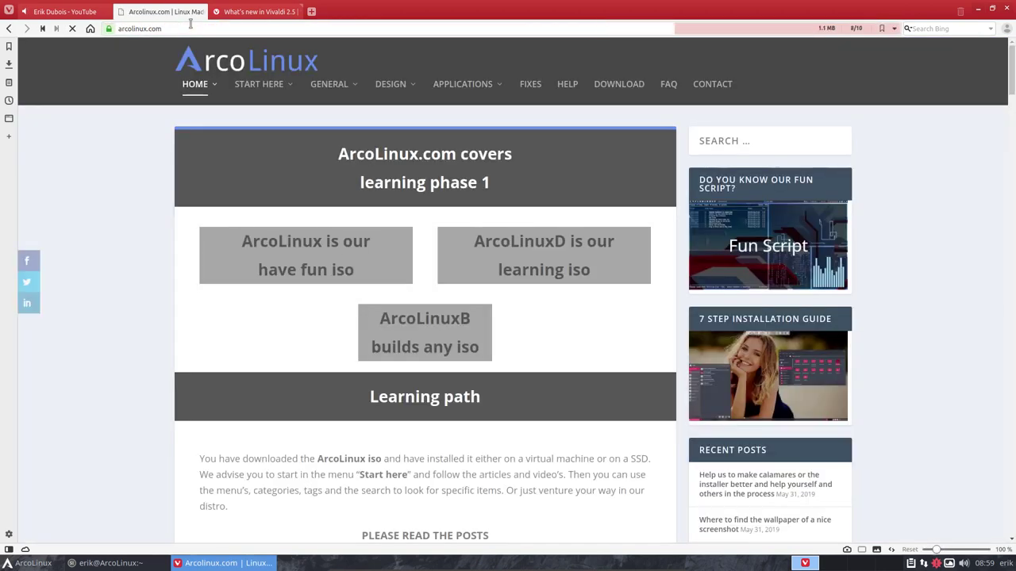
pyautogui.moveTo(330, 95)
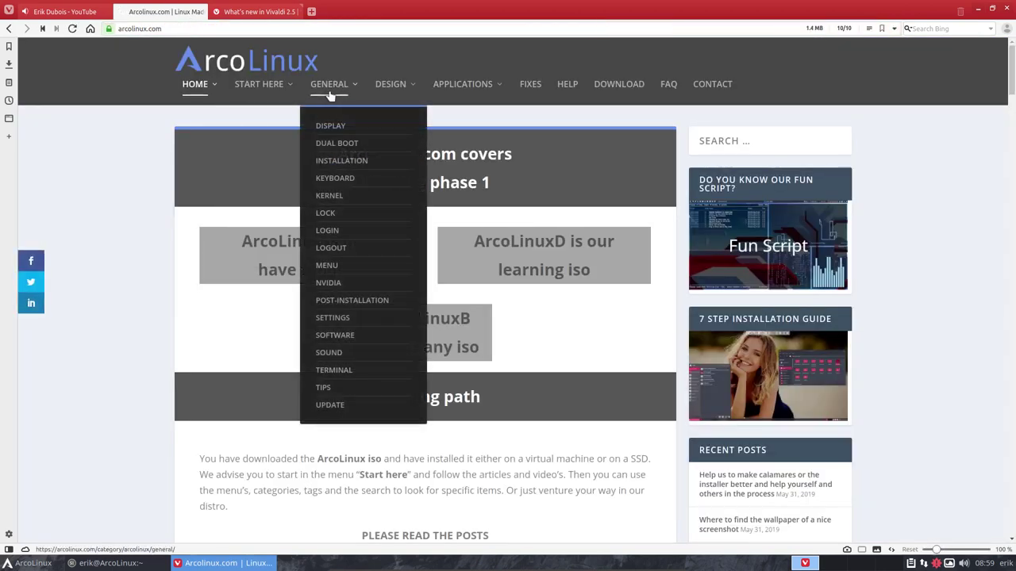
pyautogui.click(336, 407)
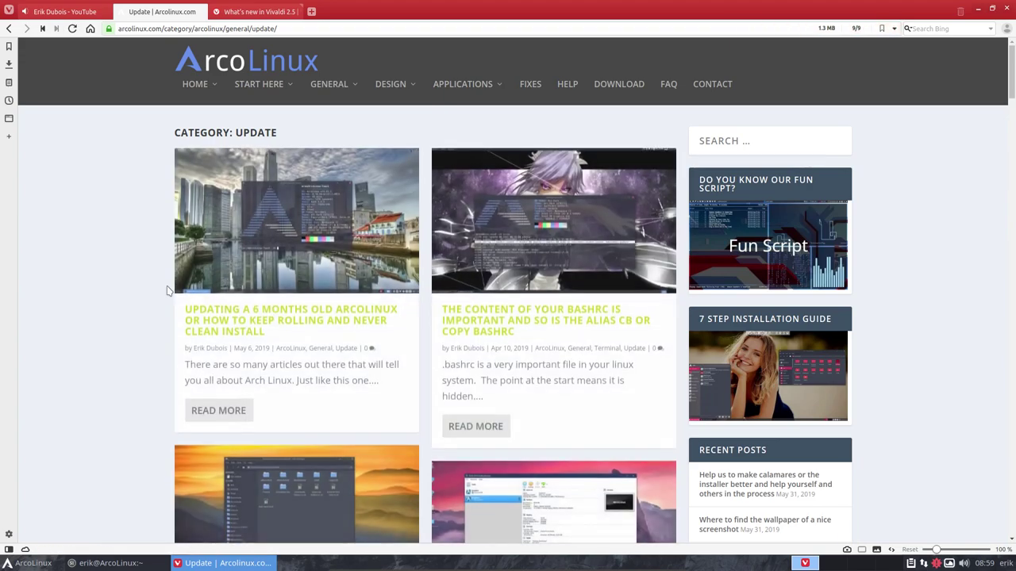
pyautogui.scroll(-15, 142, 296)
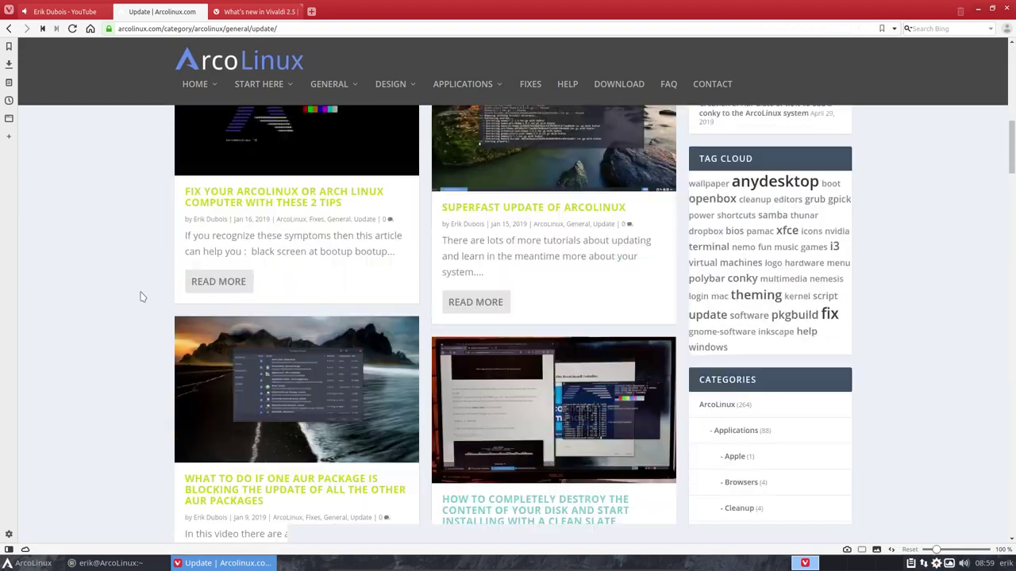
pyautogui.scroll(-15, 142, 297)
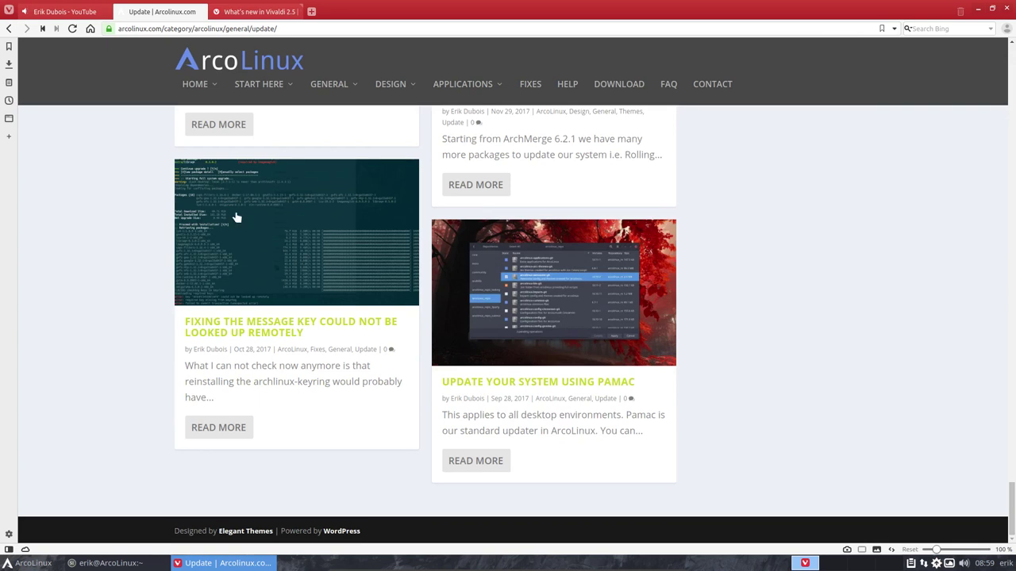
# Review the pacman package list, highlighting linux-5.1.6, and glance at neofetch in a new terminal
pyautogui.click(979, 11)
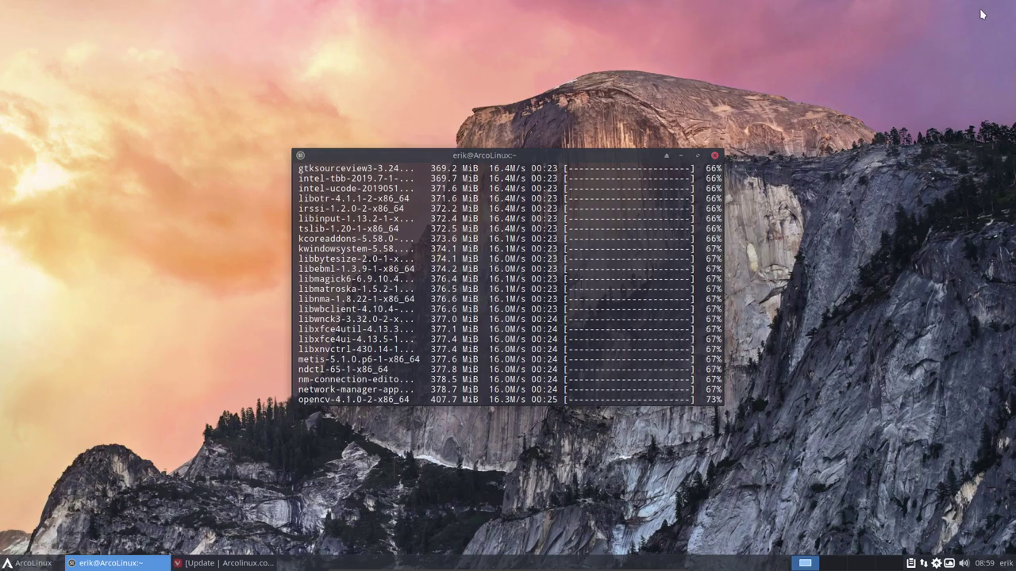
pyautogui.scroll(20, 527, 238)
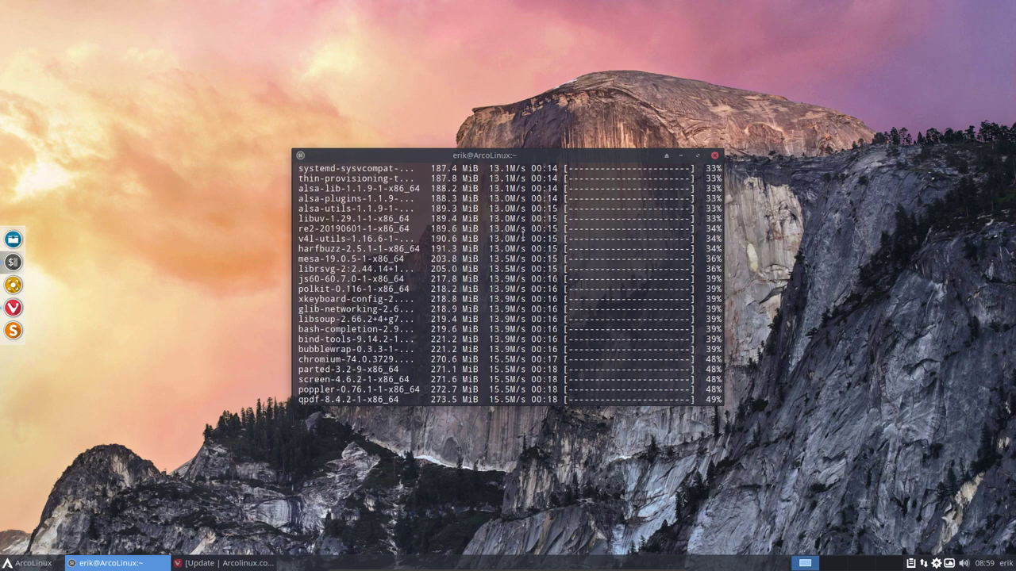
pyautogui.scroll(1, 522, 232)
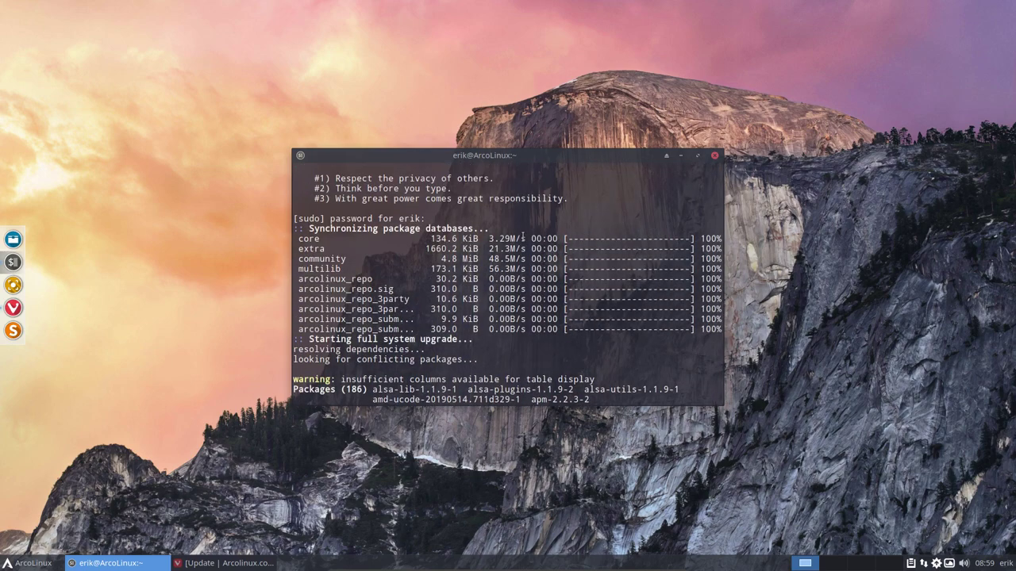
pyautogui.scroll(-4, 522, 237)
pyautogui.scroll(-4, 522, 236)
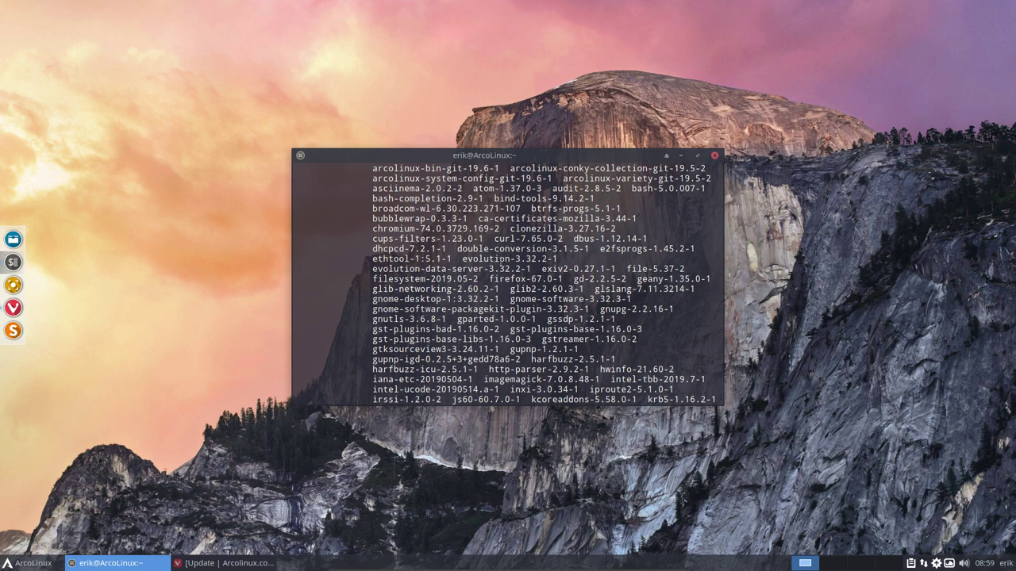
pyautogui.scroll(-5, 473, 270)
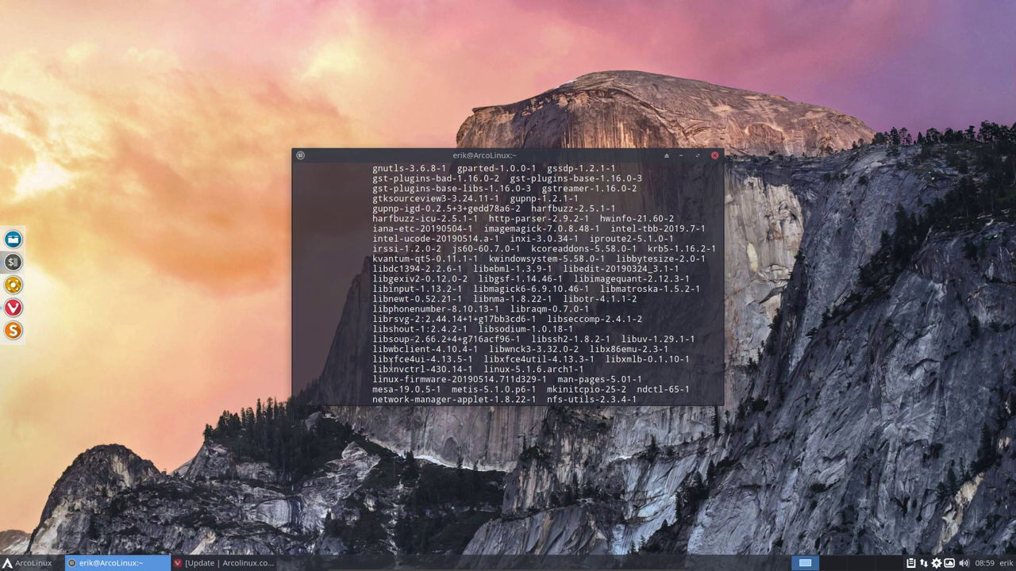
pyautogui.moveTo(481, 369); pyautogui.dragTo(558, 375)
pyautogui.hotkey('ctrl', 'alt', 't')
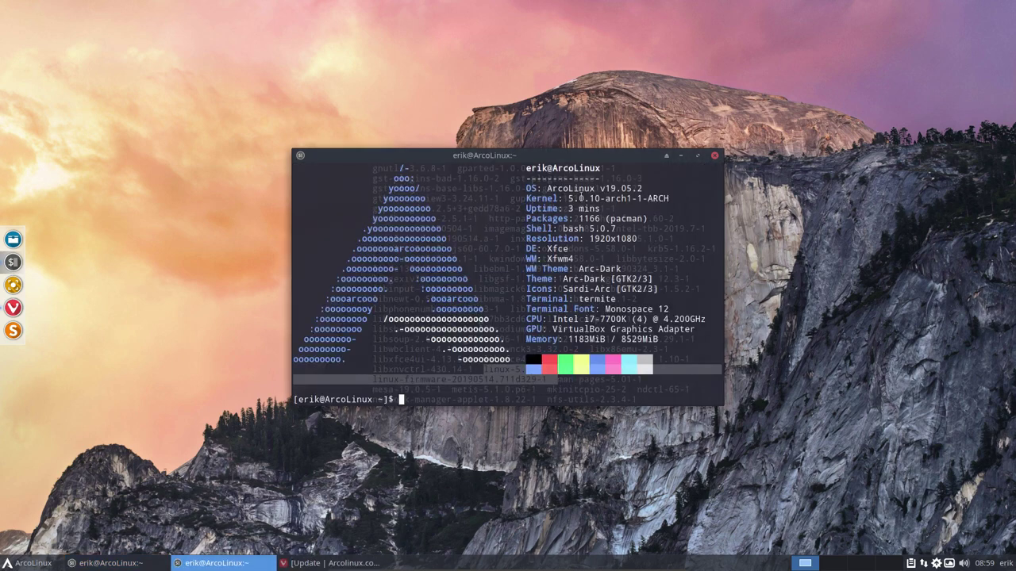
pyautogui.click(714, 156)
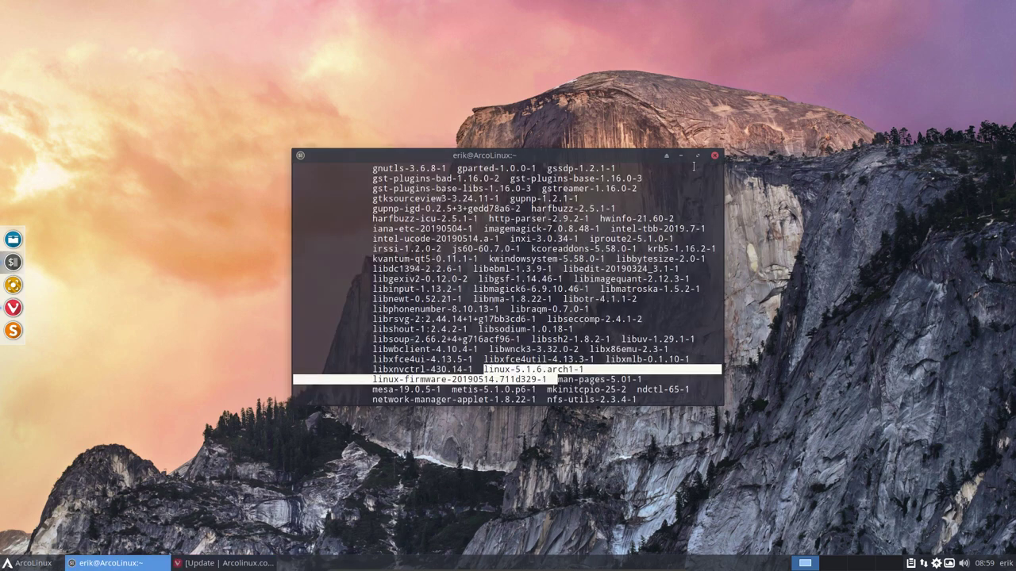
pyautogui.click(536, 369)
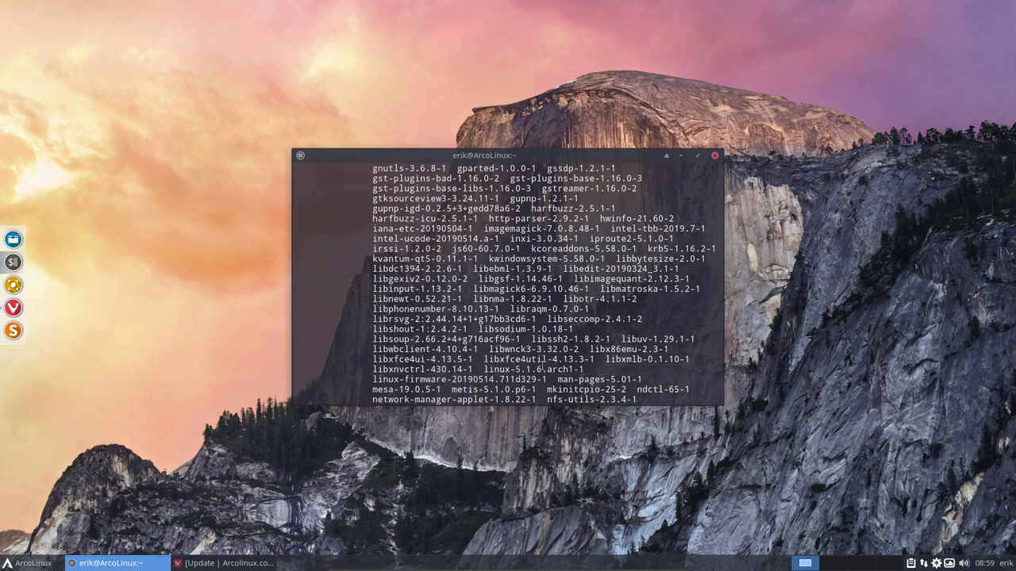
# Confirm the 186-package upgrade with Y and watch installation begin
pyautogui.scroll(-2, 538, 370)
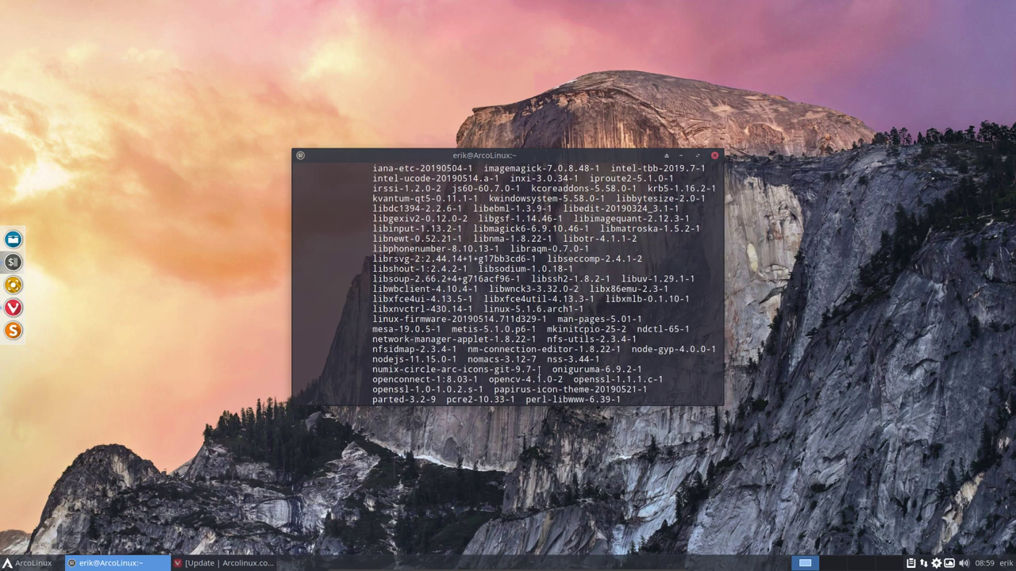
pyautogui.scroll(-4, 538, 370)
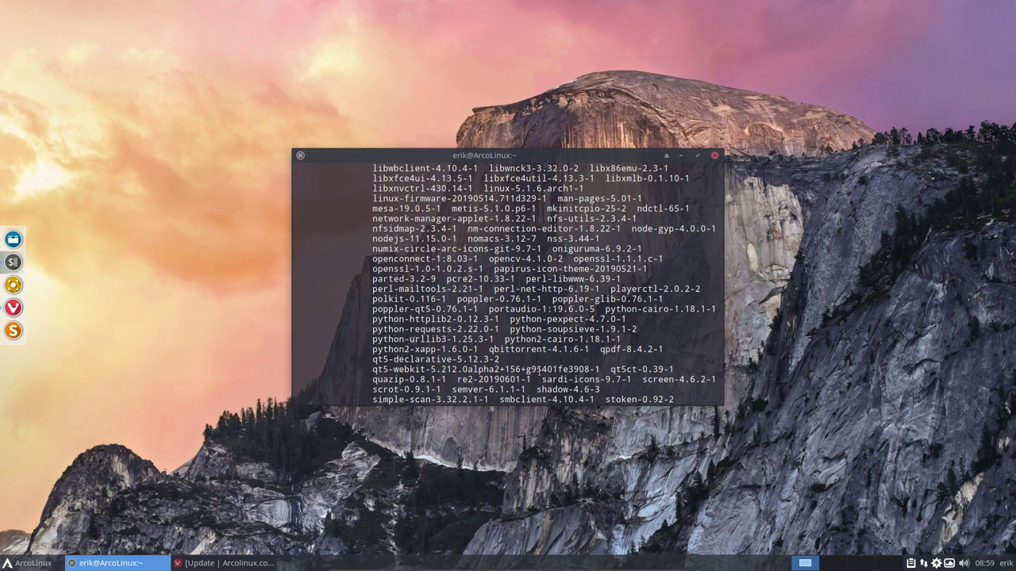
pyautogui.scroll(-5, 538, 370)
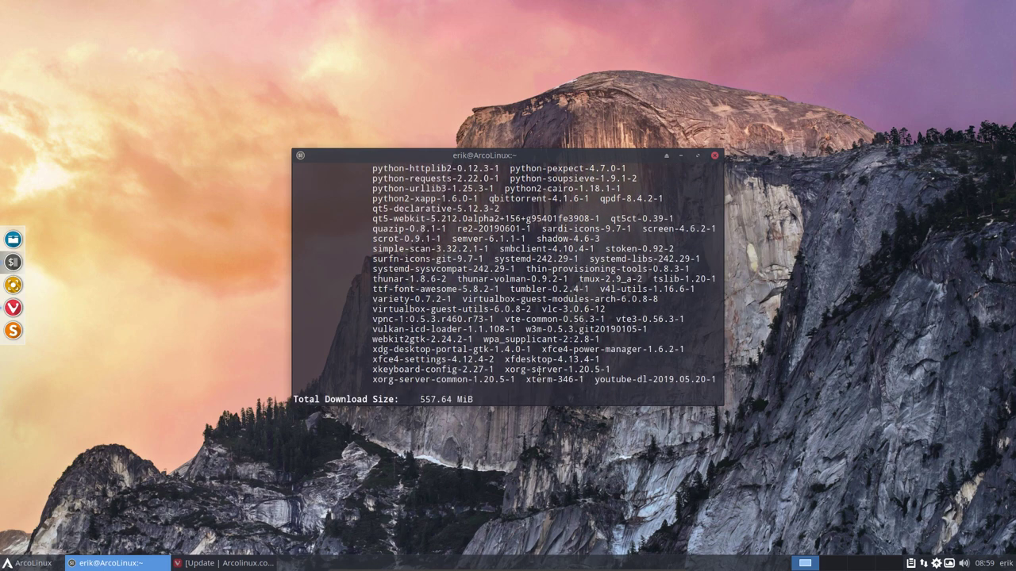
pyautogui.scroll(-1, 539, 370)
pyautogui.press('Return')
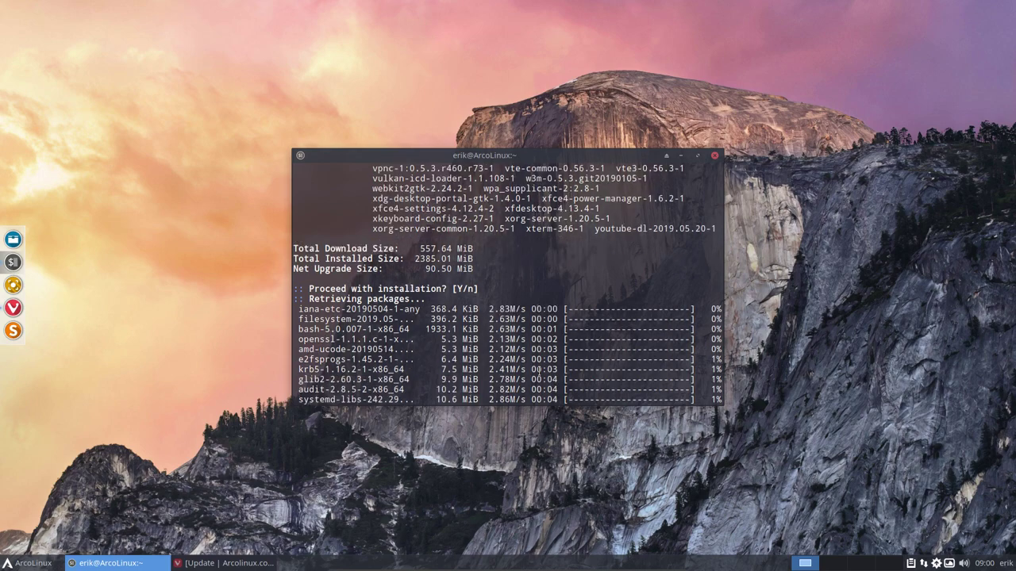
pyautogui.scroll(20, 538, 369)
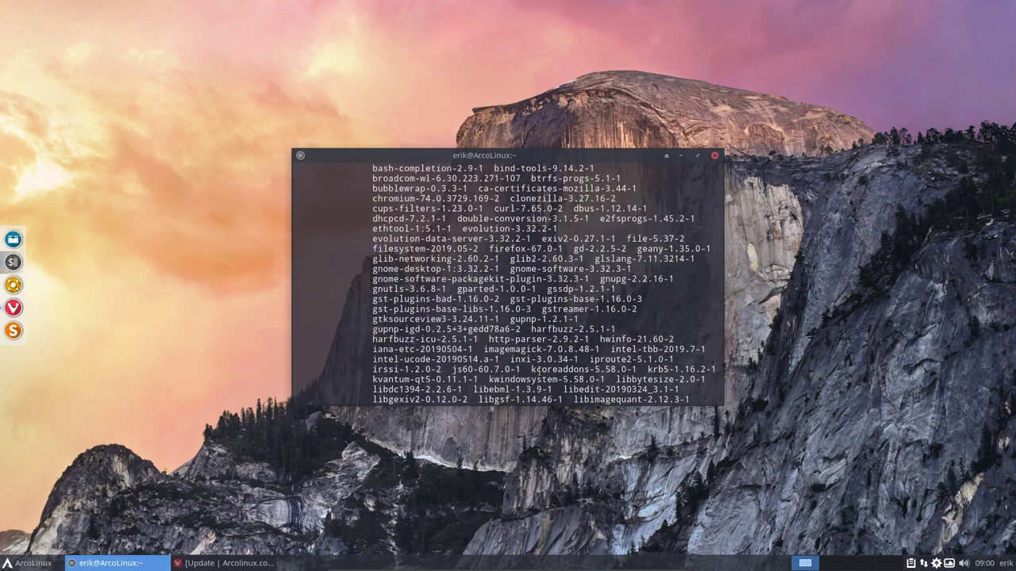
pyautogui.scroll(-20, 538, 370)
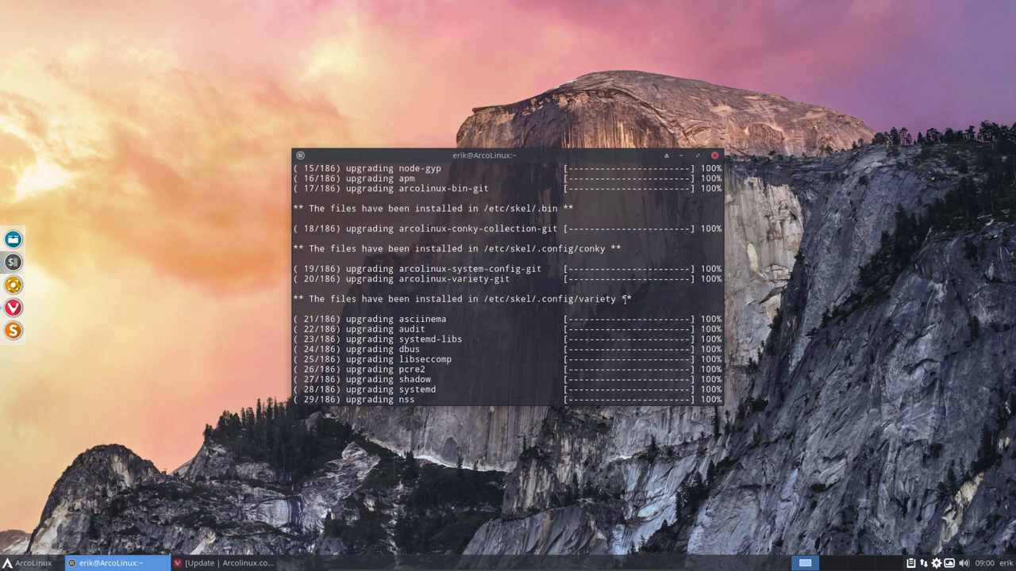
# Highlight the /etc/skel install paths for variety and conky in the upgrade output
pyautogui.moveTo(624, 299); pyautogui.dragTo(538, 299)
pyautogui.click(487, 299)
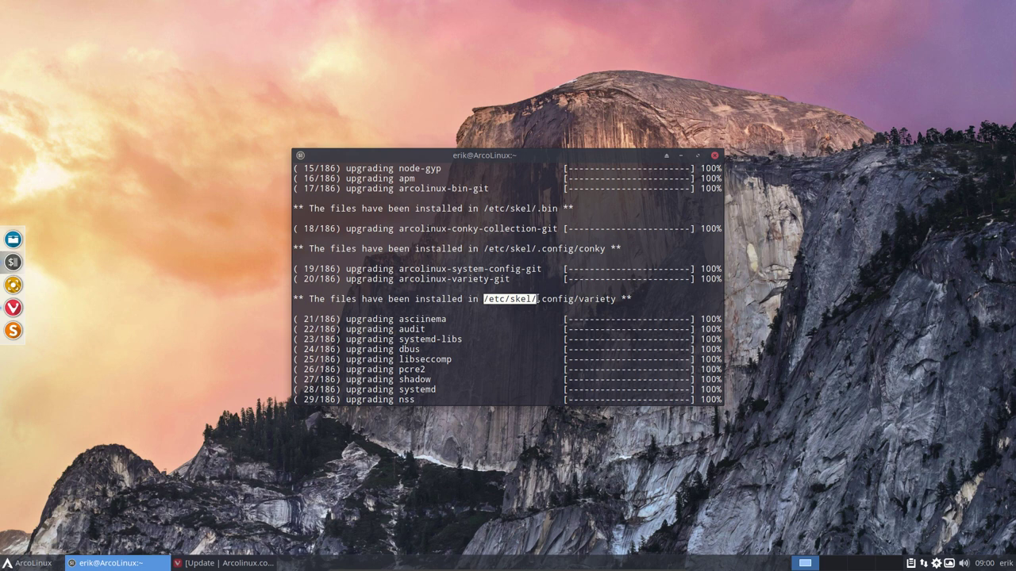
pyautogui.moveTo(483, 249); pyautogui.dragTo(537, 249)
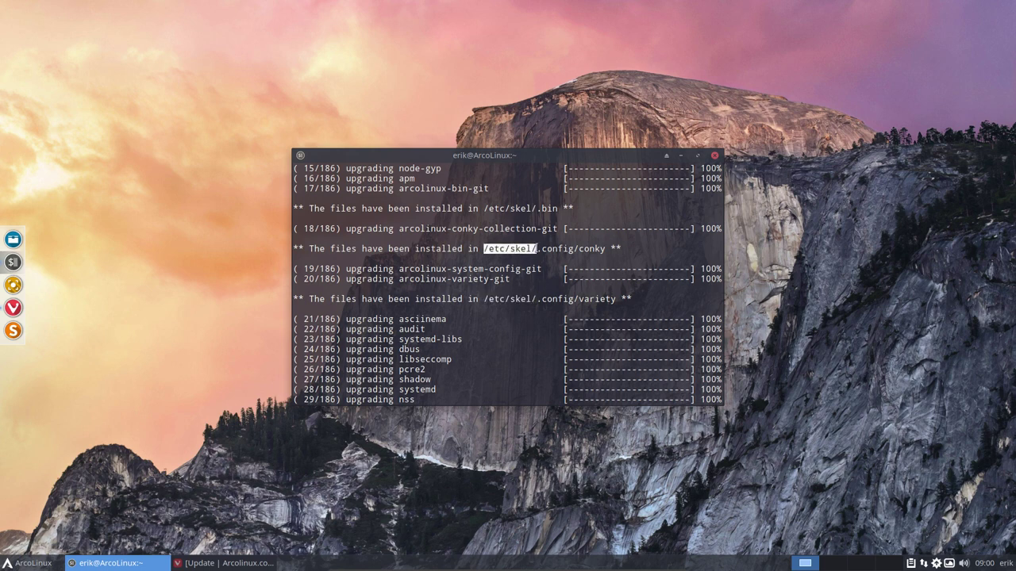
pyautogui.moveTo(451, 228); pyautogui.dragTo(485, 229)
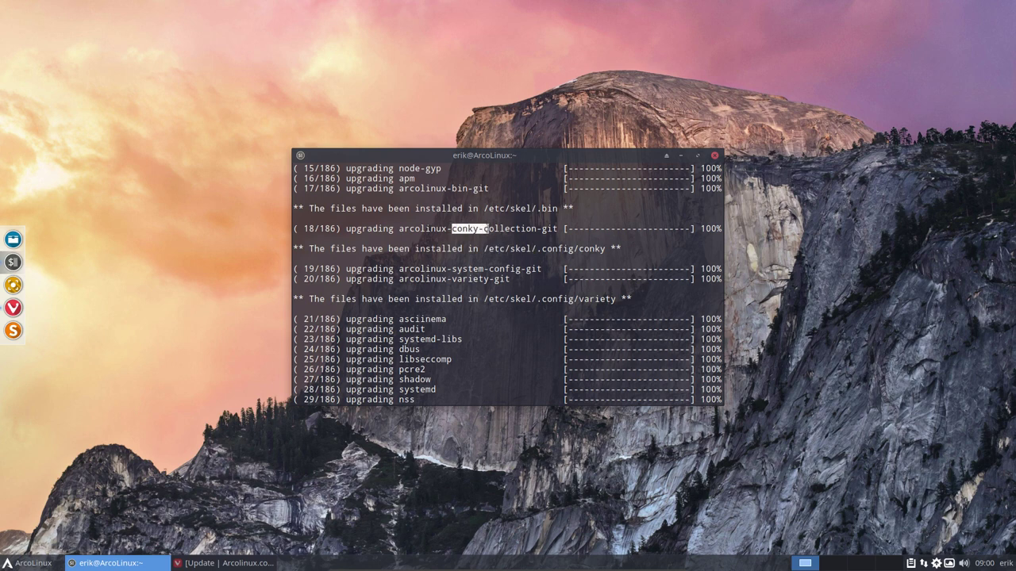
pyautogui.moveTo(448, 279); pyautogui.dragTo(499, 278)
# Switch Variety to the next wallpaper and view the new bridge wallpaper on Desktoppr.co
pyautogui.rightClick(950, 564)
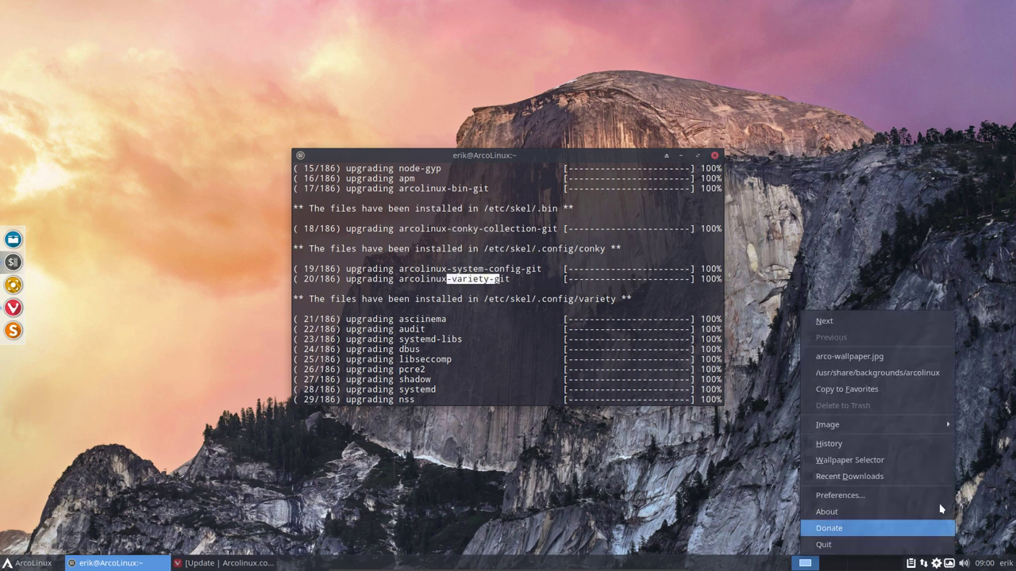
pyautogui.click(863, 322)
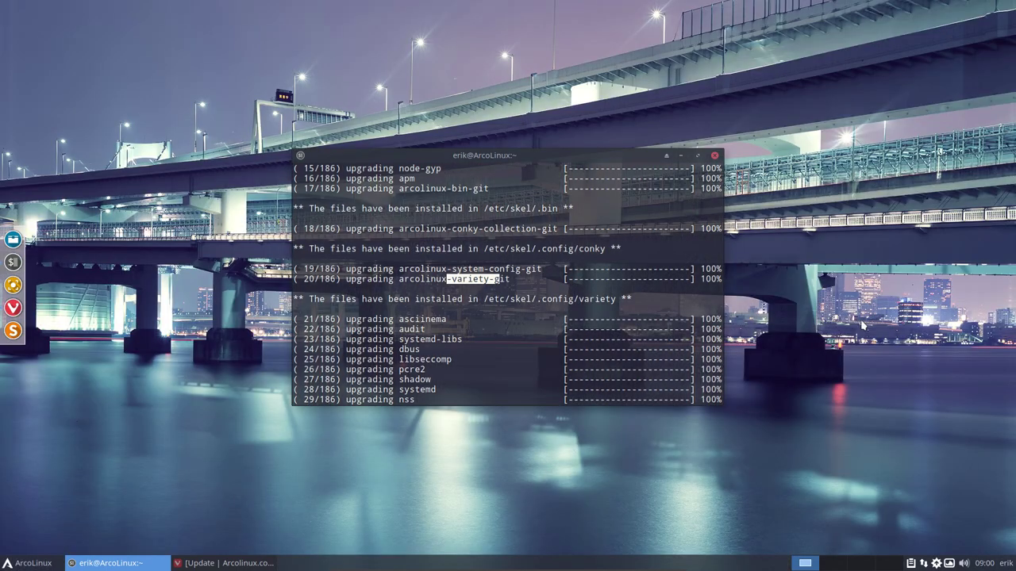
pyautogui.moveTo(498, 162); pyautogui.dragTo(452, 196)
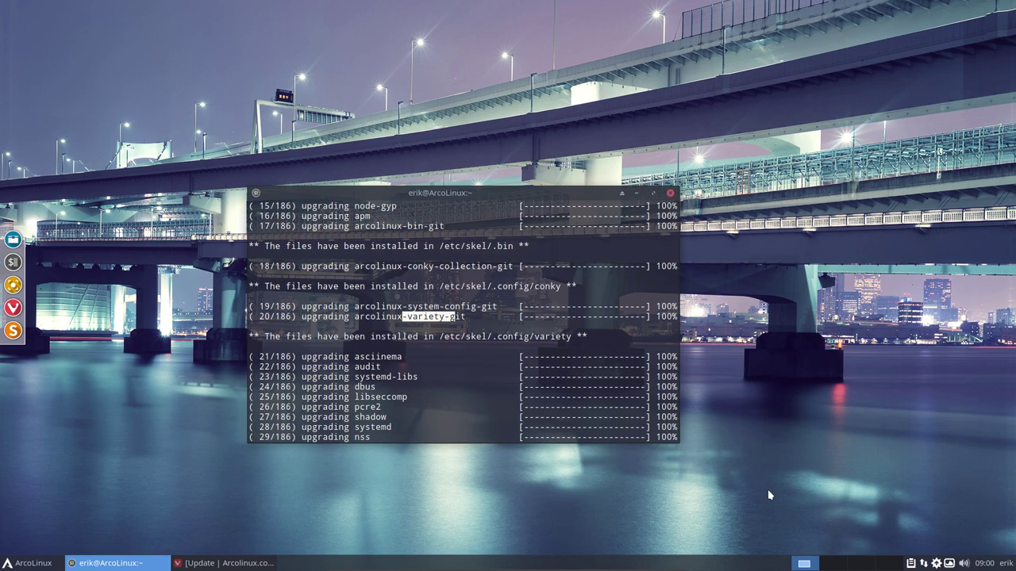
pyautogui.rightClick(949, 564)
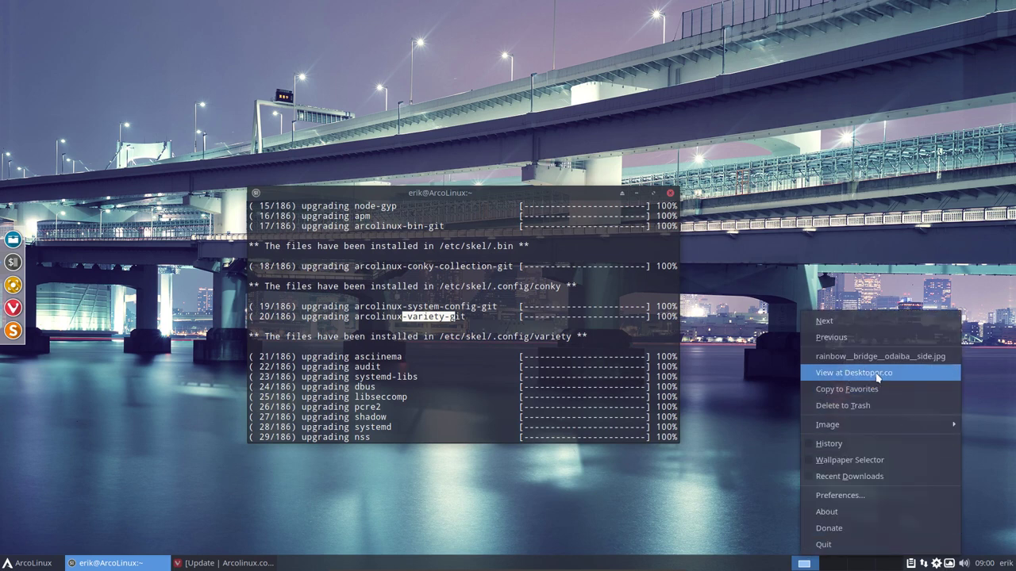
pyautogui.click(877, 375)
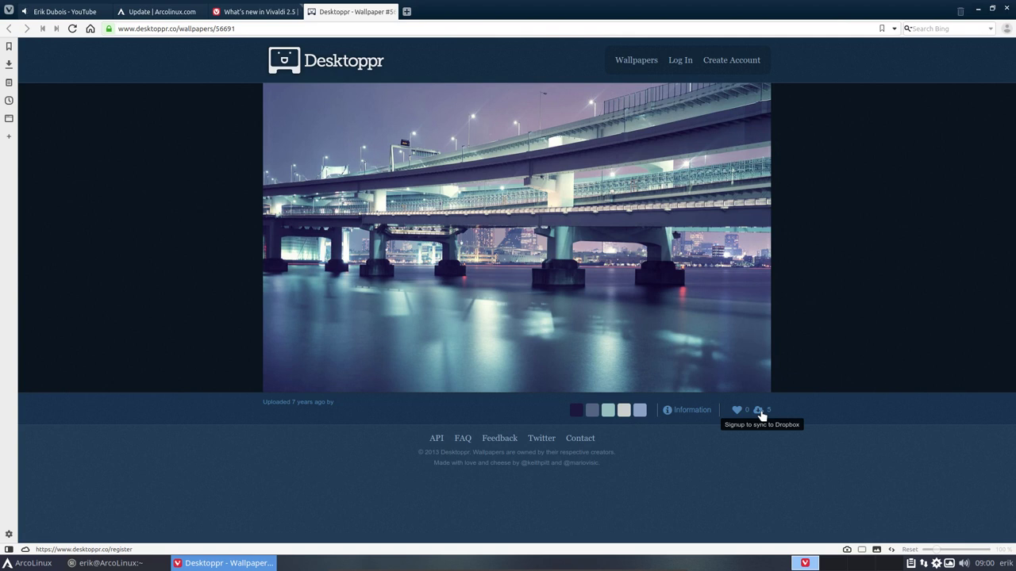
# Replace the wallpaper id in the Desktoppr address with the uploader's profile name, load it, then minimise Vivaldi
pyautogui.moveTo(179, 28); pyautogui.dragTo(237, 28)
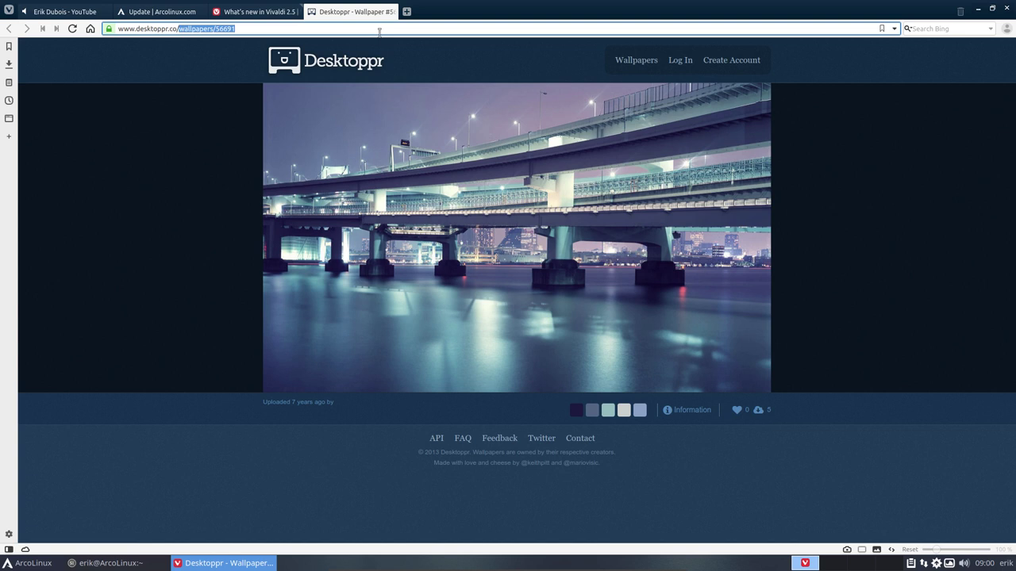
pyautogui.write('erikdubois')
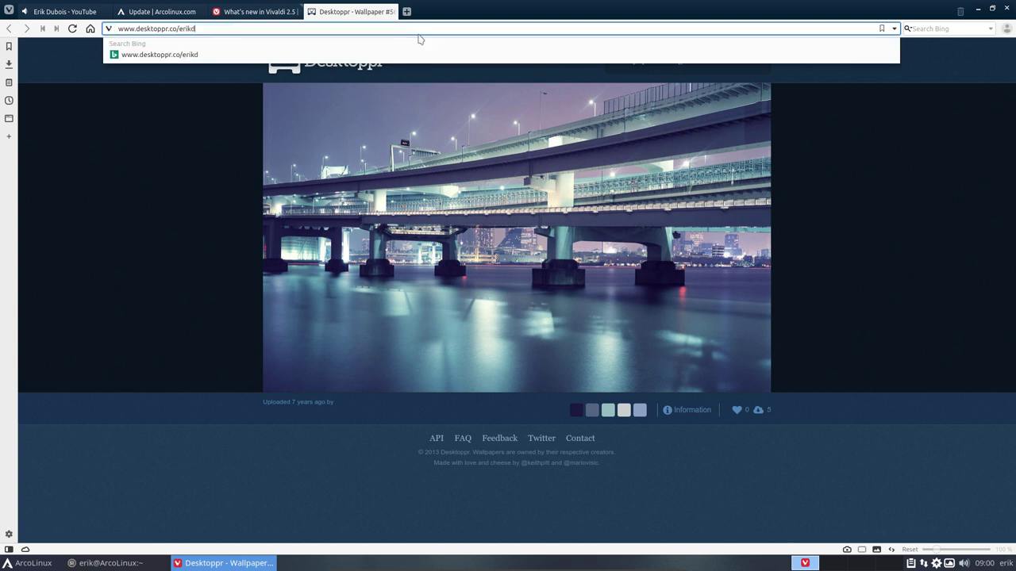
pyautogui.press('Return')
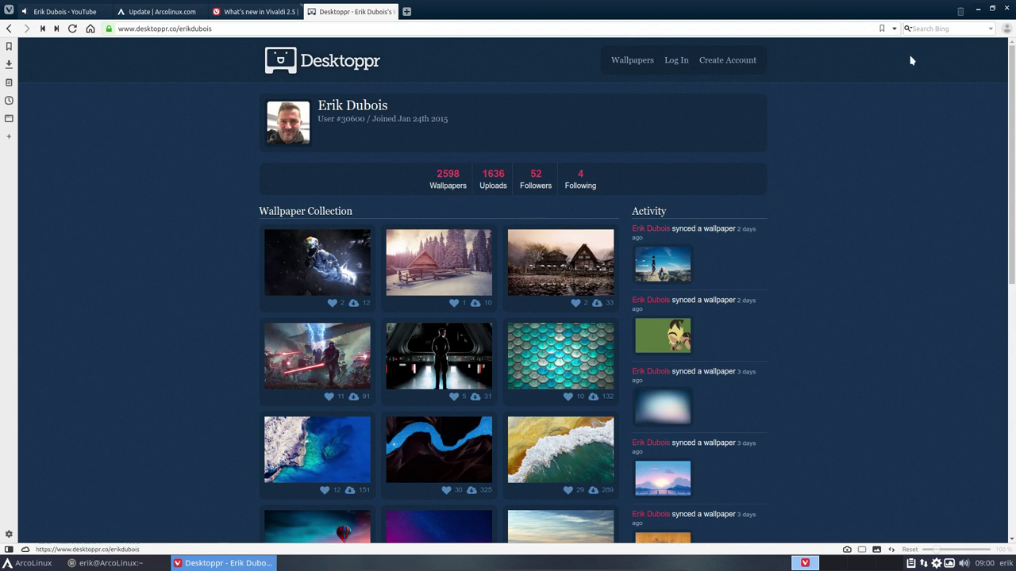
pyautogui.click(977, 8)
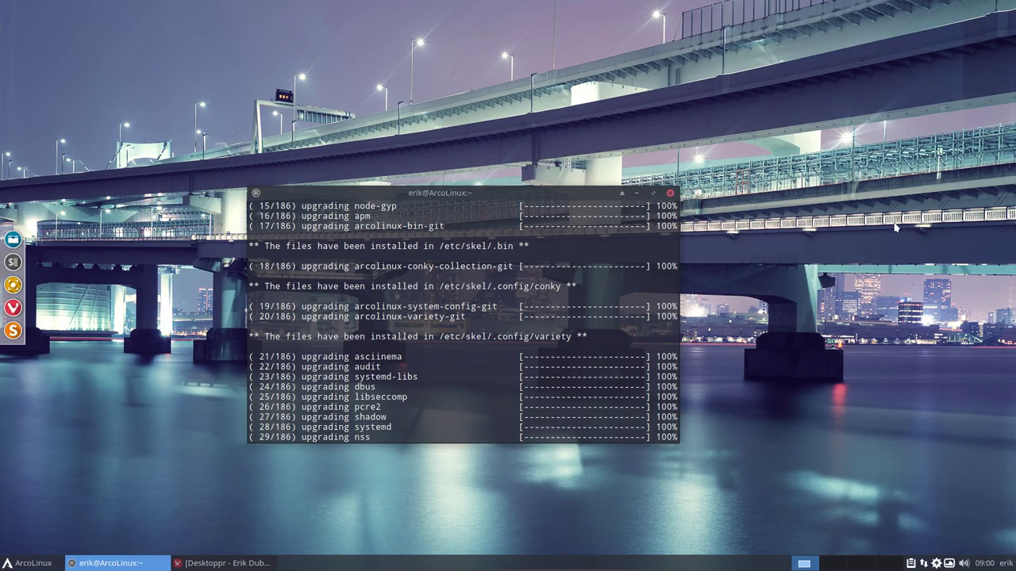
# Highlight the /etc/skel path in the upgrade output and run the skel command
pyautogui.moveTo(433, 335); pyautogui.dragTo(496, 335)
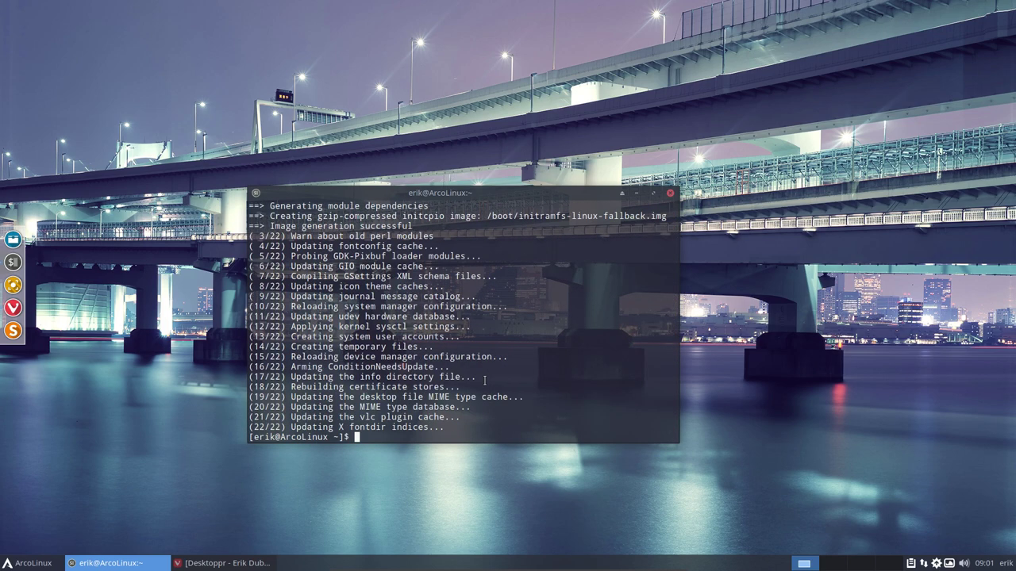
pyautogui.write('skel')
pyautogui.press('Return')
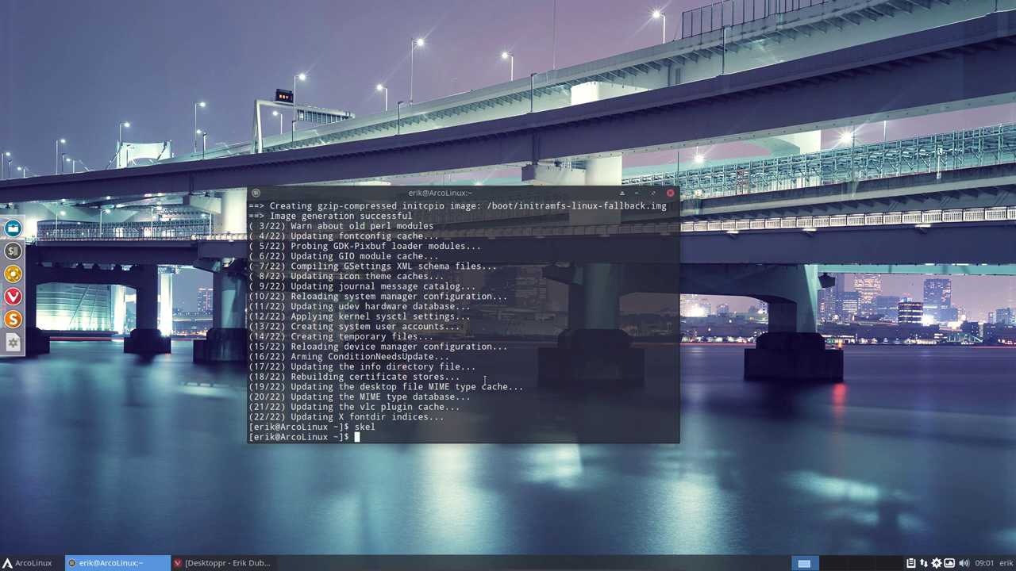
pyautogui.moveTo(514, 192); pyautogui.dragTo(538, 172)
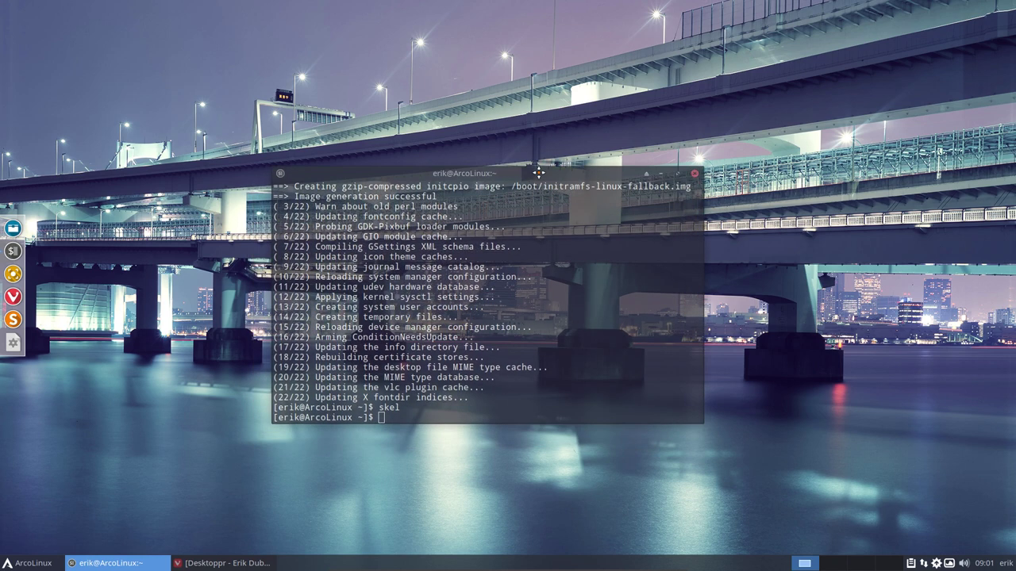
# Close the terminal and add /etc/skel to Thunar's sidebar Places as skel
pyautogui.click(695, 173)
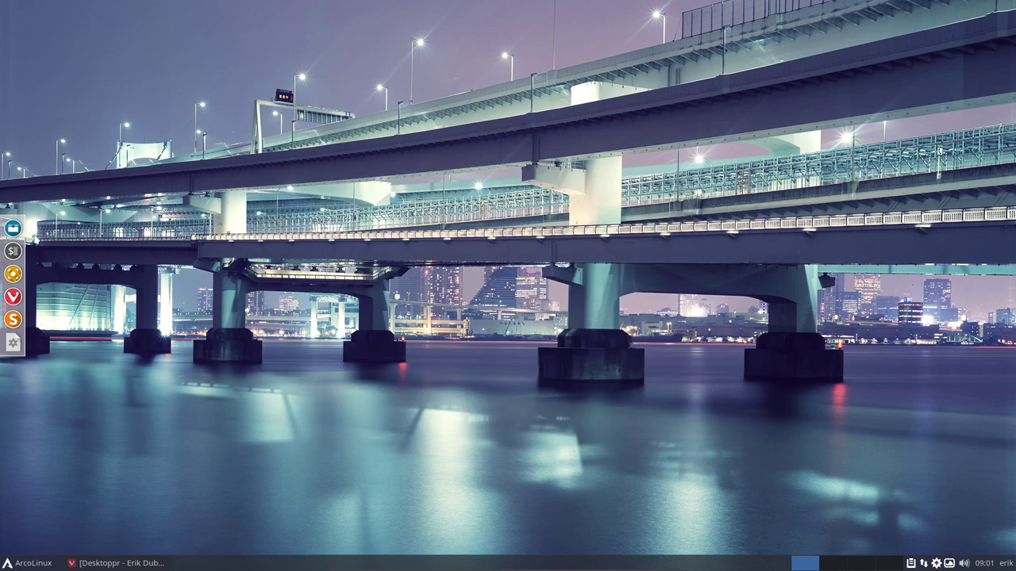
pyautogui.click(13, 229)
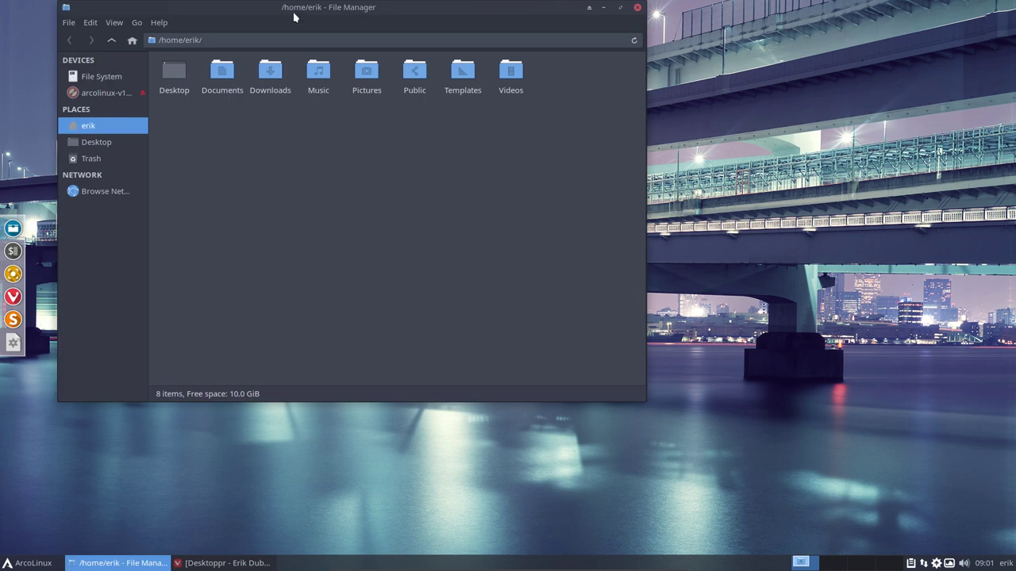
pyautogui.moveTo(294, 16); pyautogui.dragTo(433, 117)
pyautogui.click(241, 177)
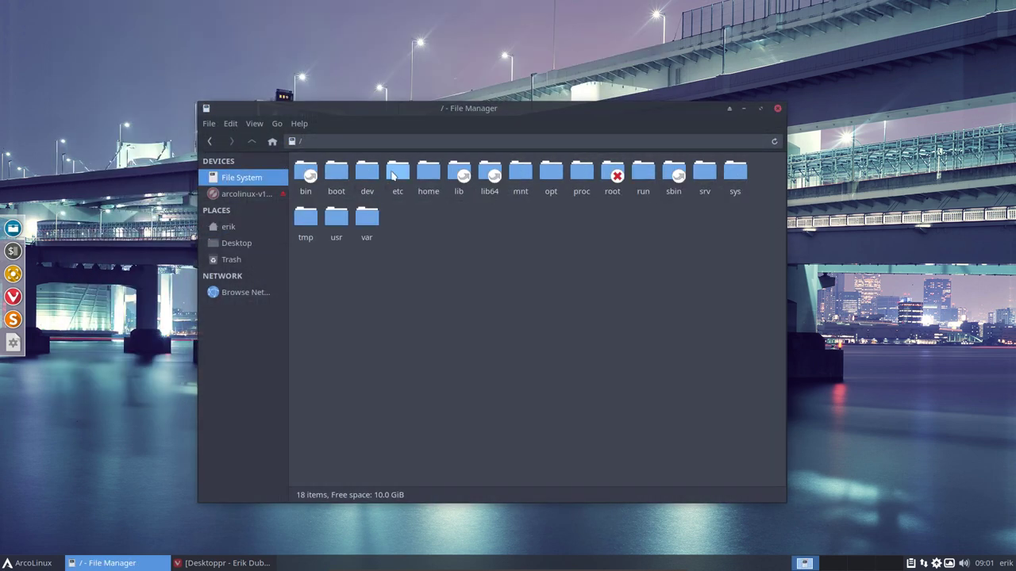
pyautogui.doubleClick(393, 176)
pyautogui.write('skel')
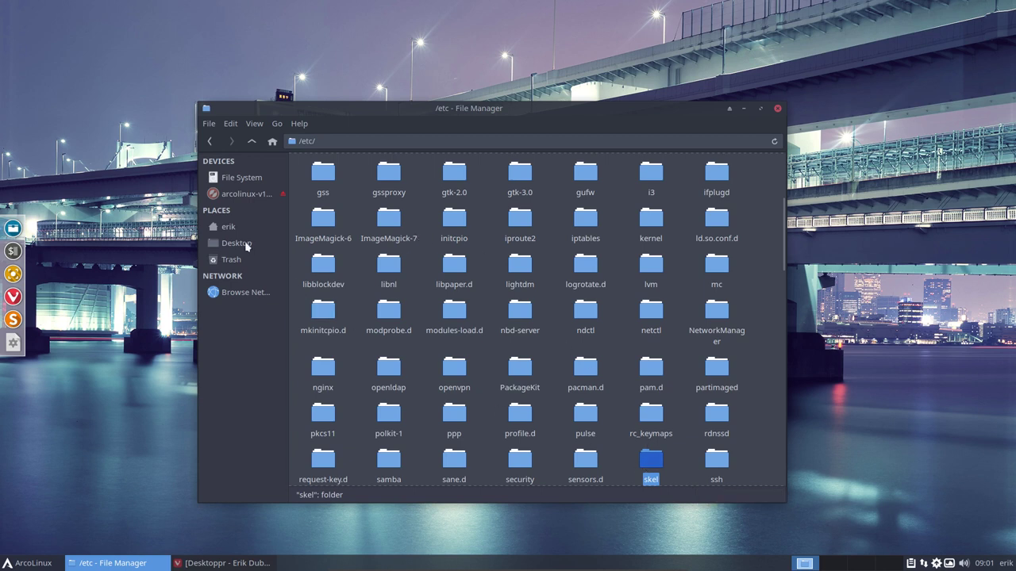
pyautogui.moveTo(654, 459); pyautogui.dragTo(238, 278)
pyautogui.click(238, 275)
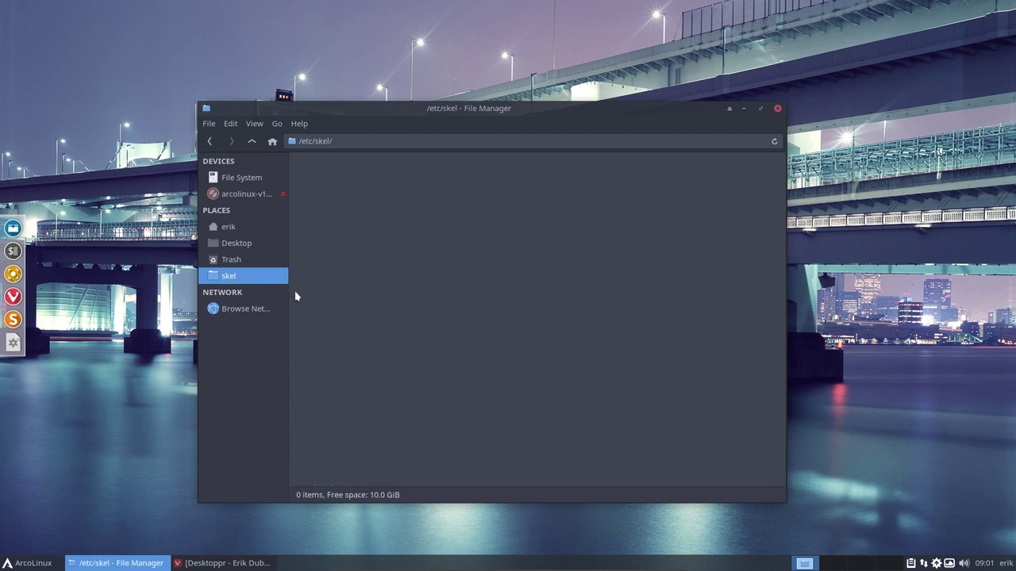
# Show hidden files in skel, select everything, open .config, then close Thunar
pyautogui.hotkey('ctrl', 'h')
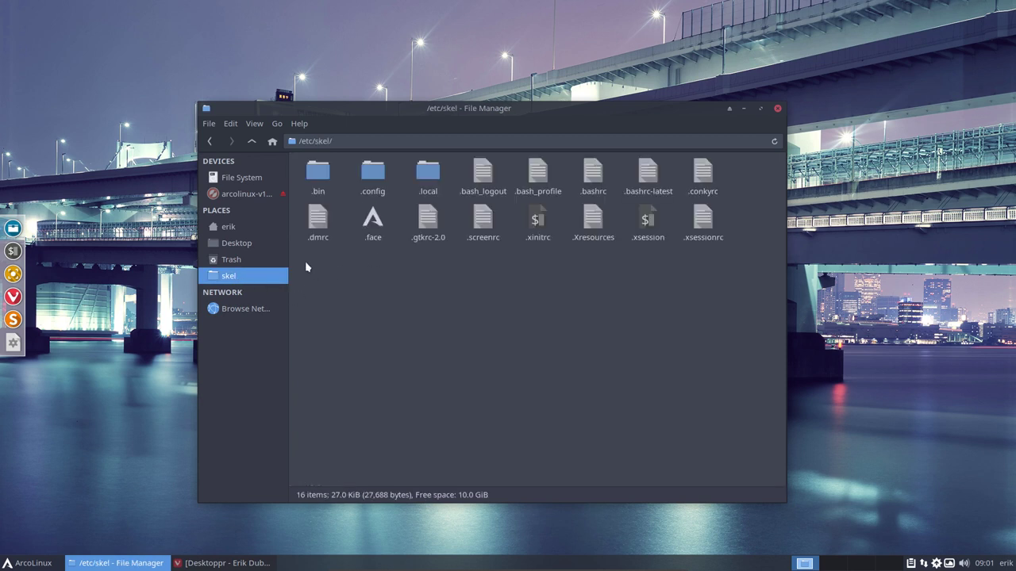
pyautogui.moveTo(306, 268); pyautogui.dragTo(722, 160)
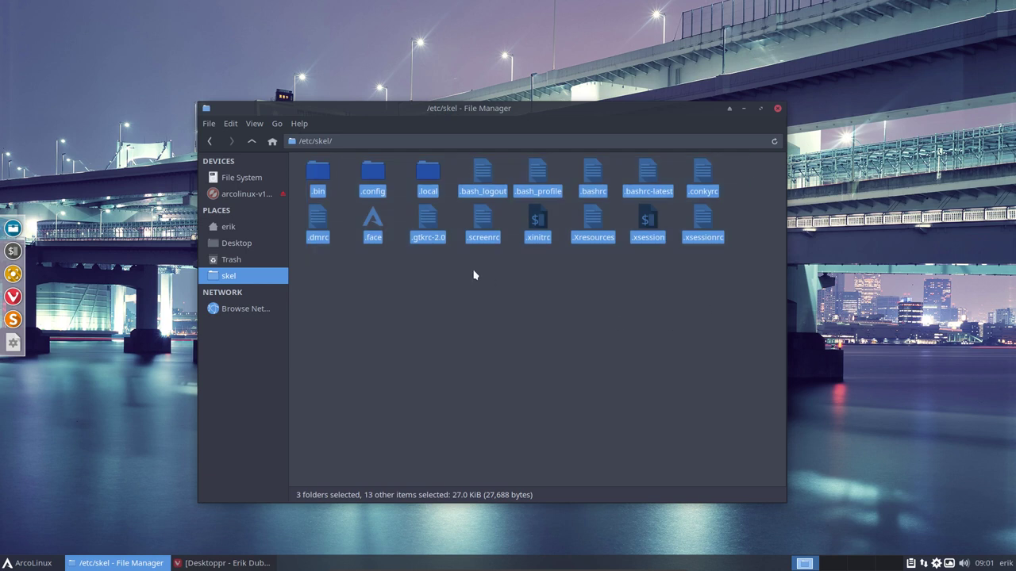
pyautogui.doubleClick(376, 171)
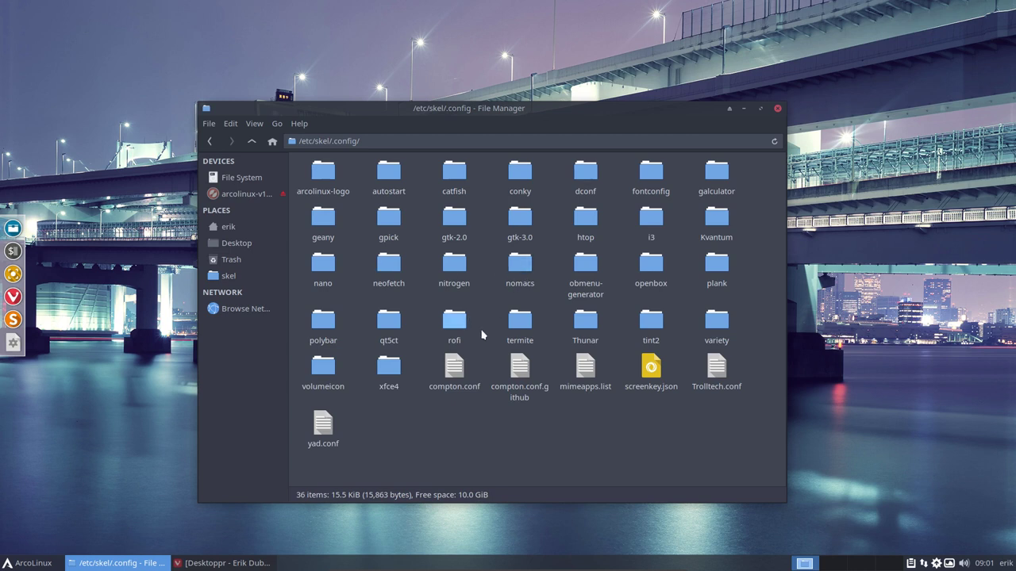
pyautogui.click(777, 109)
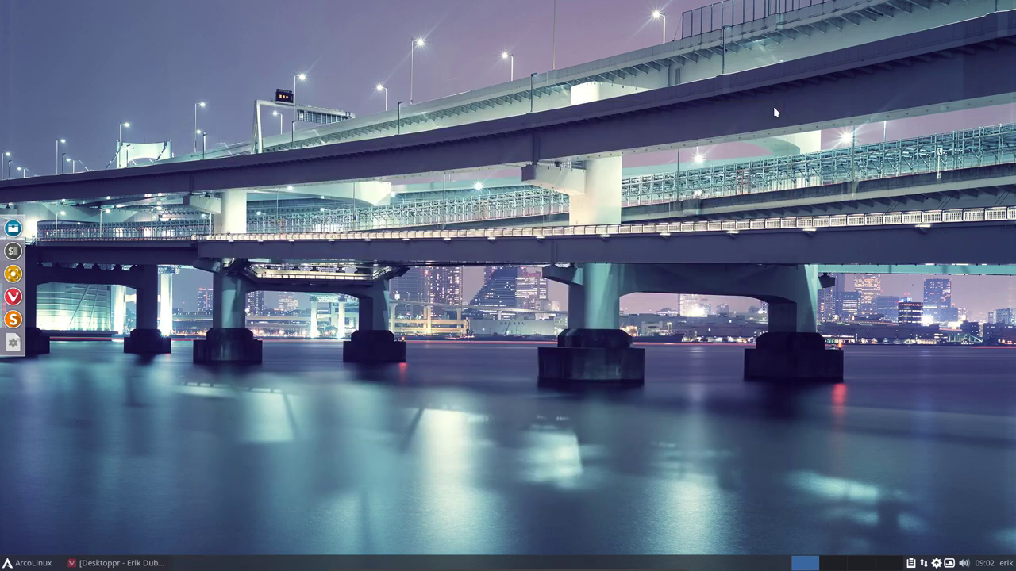
pyautogui.click(32, 563)
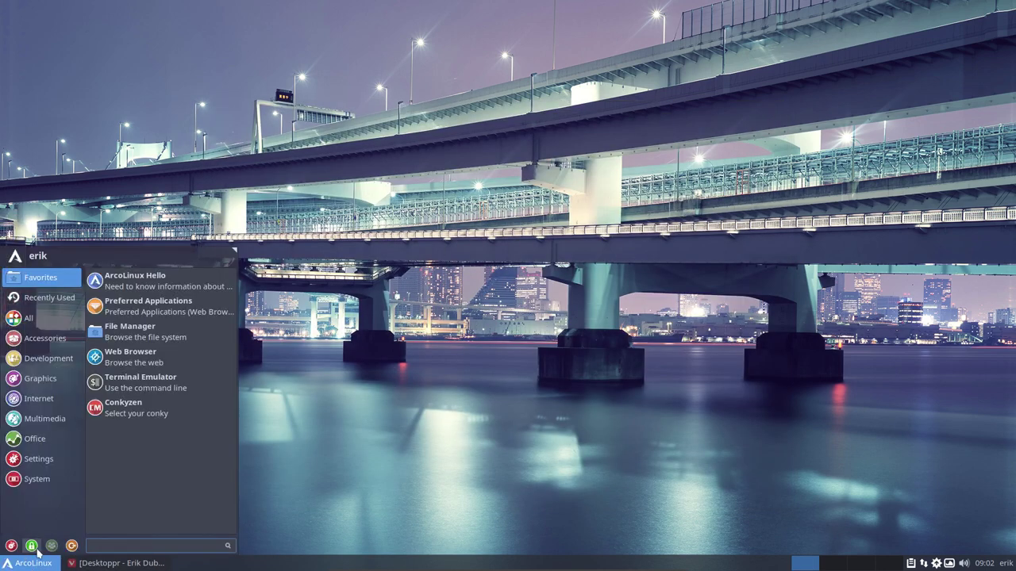
# Run pksyua in a new terminal with the sudo password, review the output, then minimise it
pyautogui.click(386, 325)
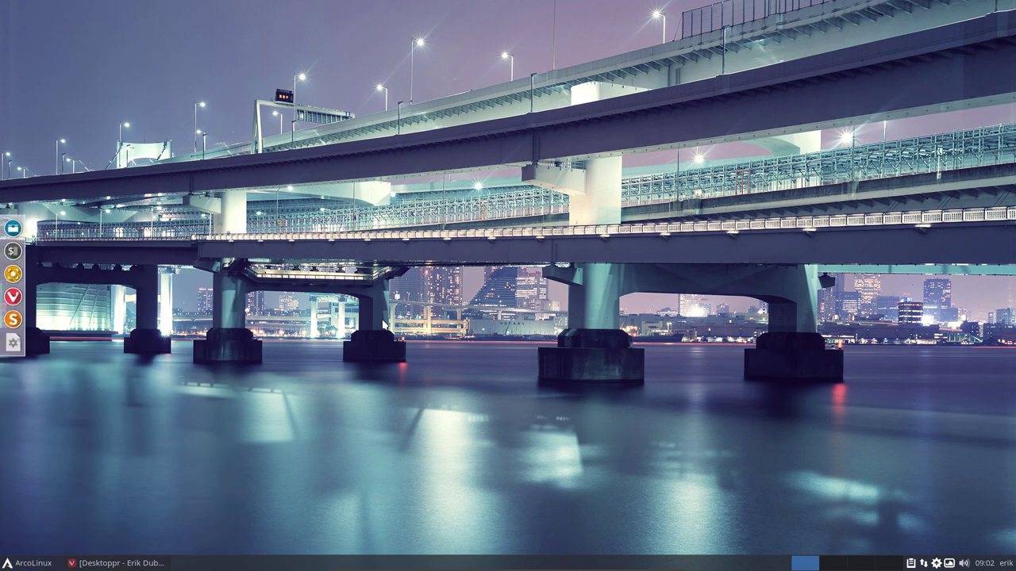
pyautogui.hotkey('ctrl', 'alt', 't')
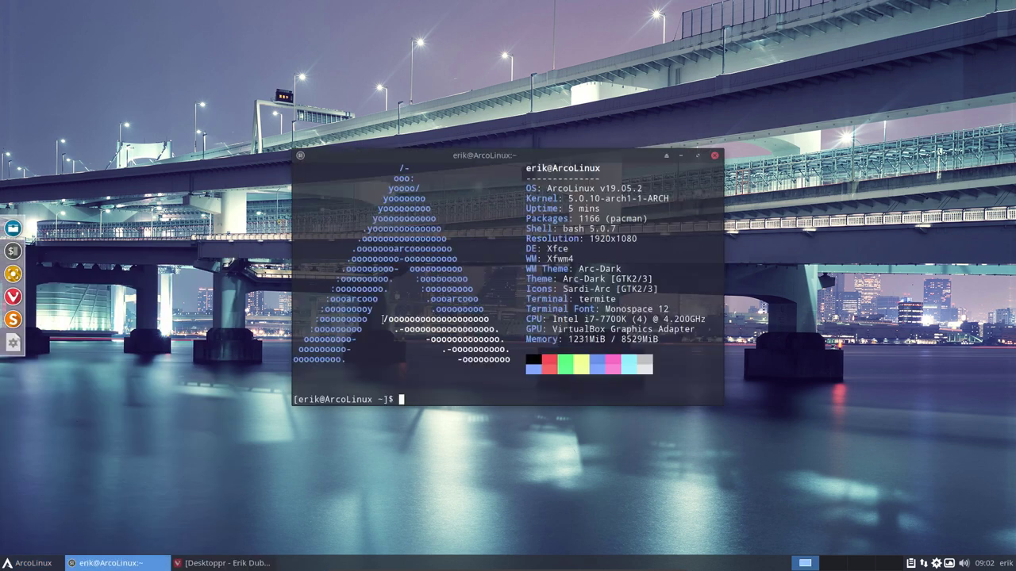
pyautogui.write('pksyua')
pyautogui.press('Return')
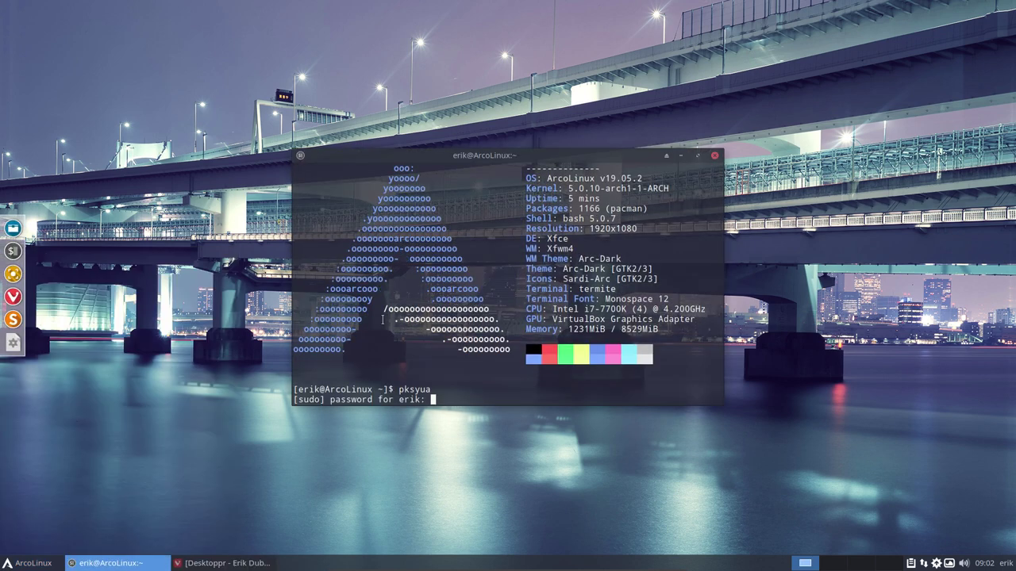
pyautogui.press('Return')
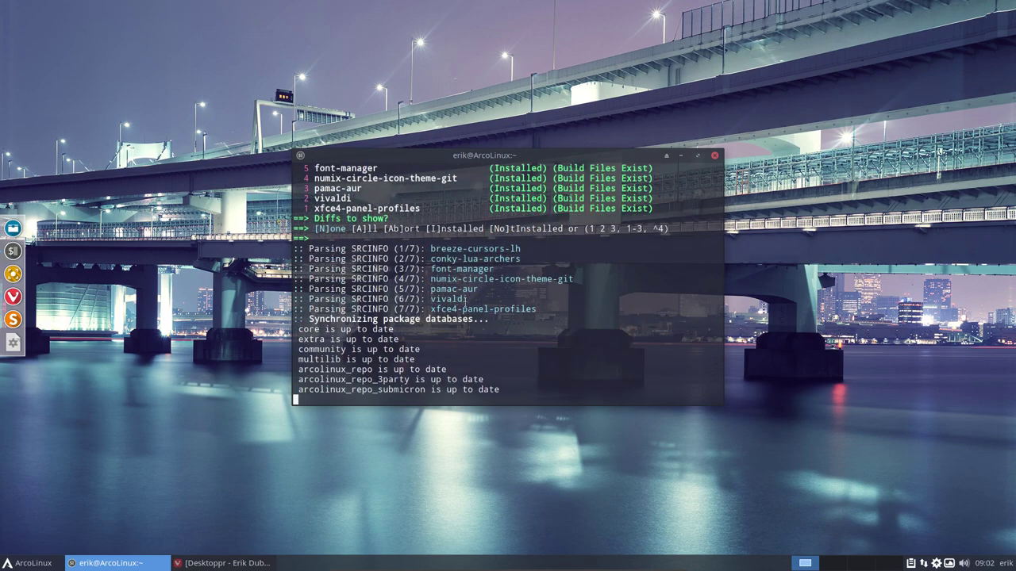
pyautogui.scroll(15, 467, 300)
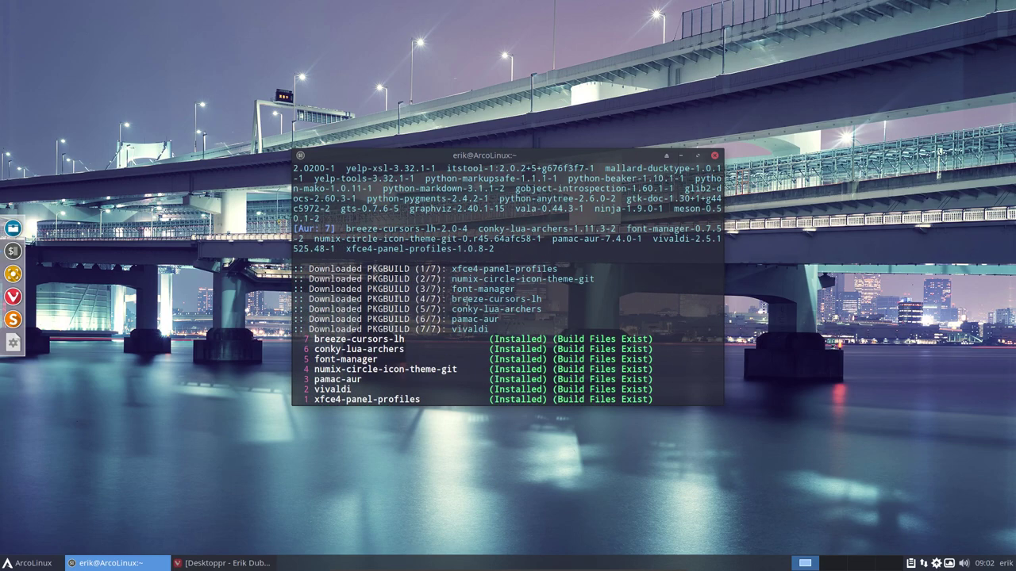
pyautogui.scroll(-4, 467, 300)
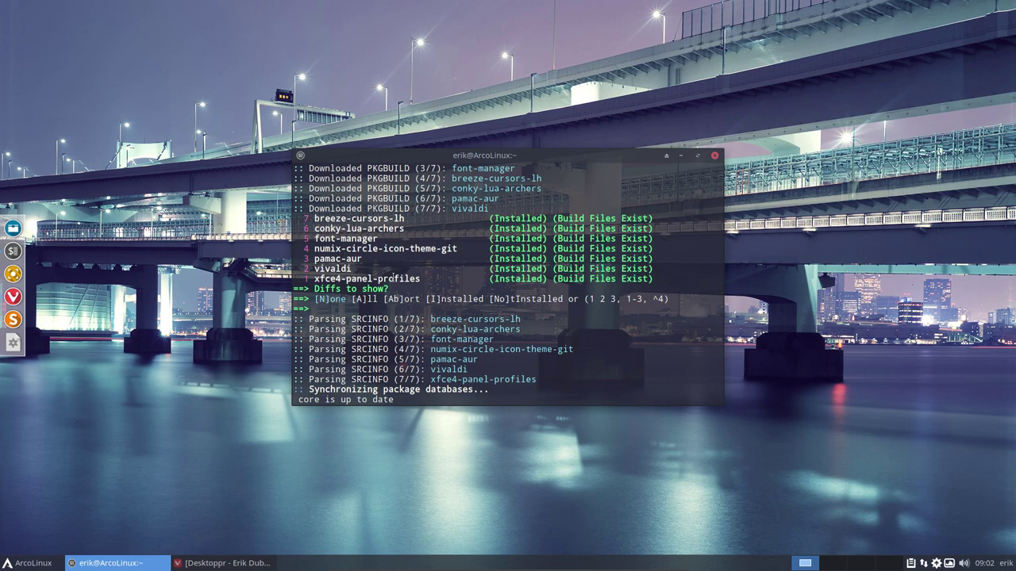
pyautogui.moveTo(540, 159); pyautogui.dragTo(643, 302)
pyautogui.click(782, 299)
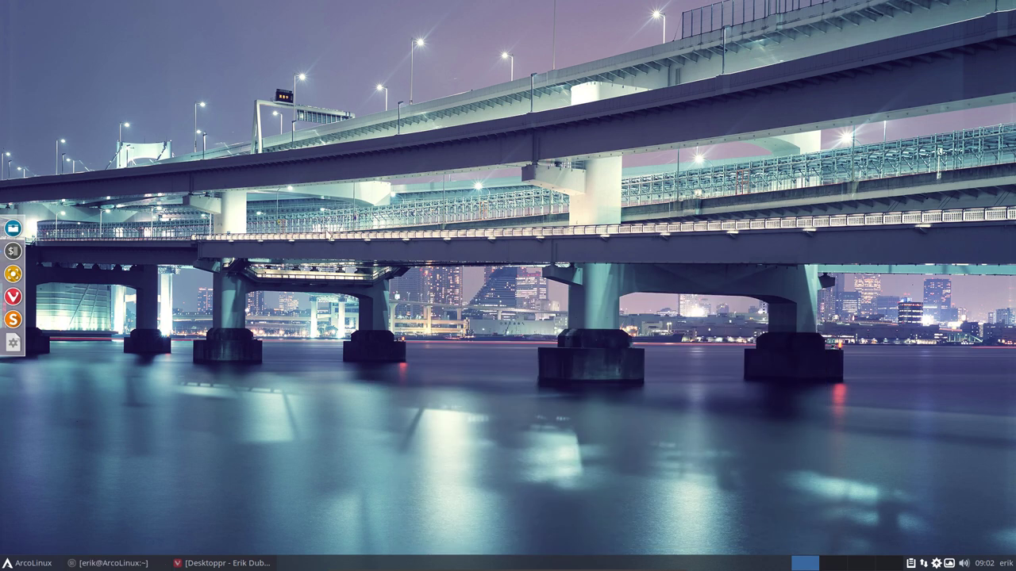
# Open a neofetch terminal, highlight the reported version 19.05.2, then close it
pyautogui.hotkey('ctrl', 'alt', 'Return')
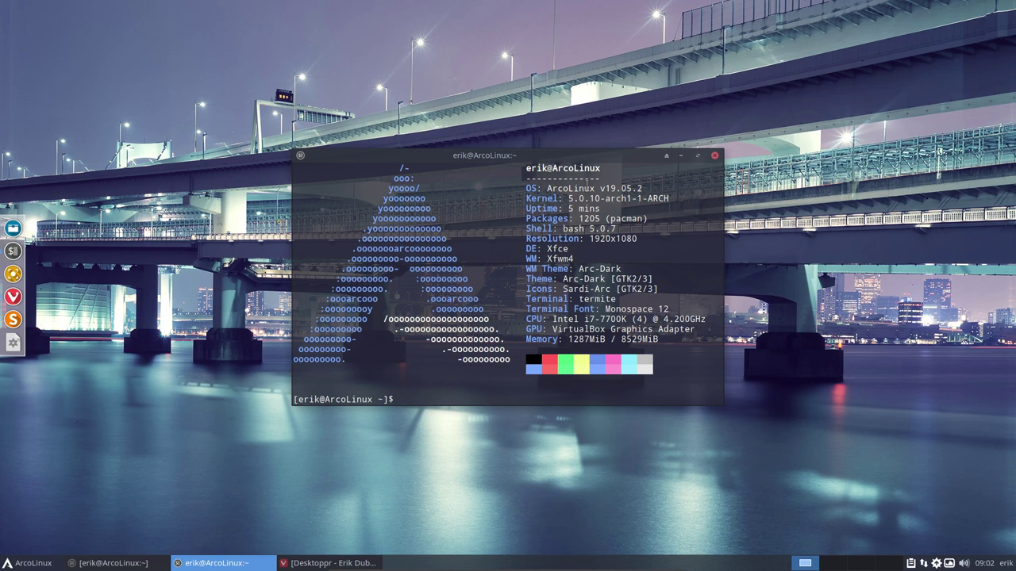
pyautogui.moveTo(605, 188); pyautogui.dragTo(637, 189)
pyautogui.click(617, 191)
pyautogui.click(604, 188)
pyautogui.click(715, 155)
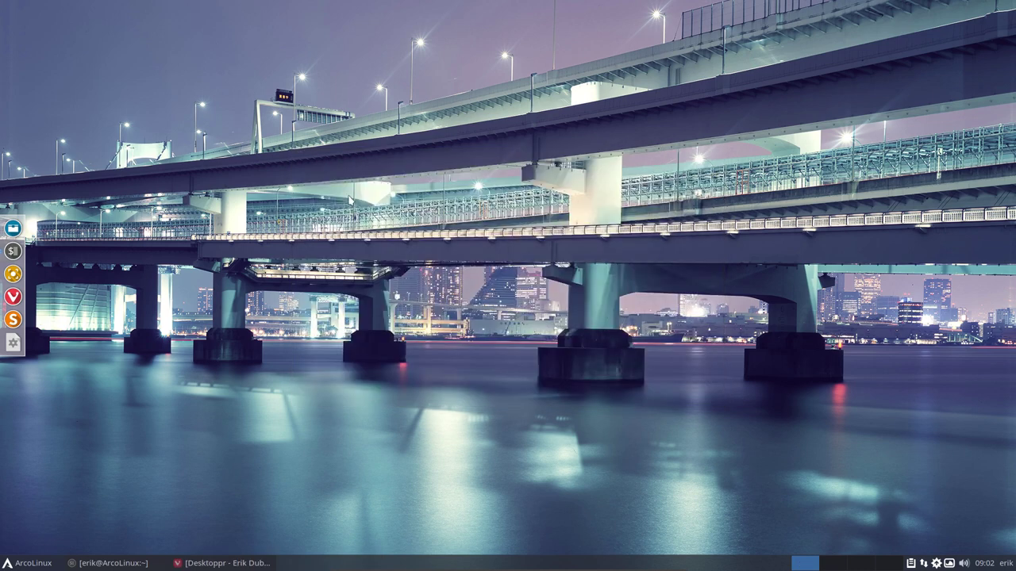
# Open /etc/lsb-release in the text editor from the file manager
pyautogui.click(12, 229)
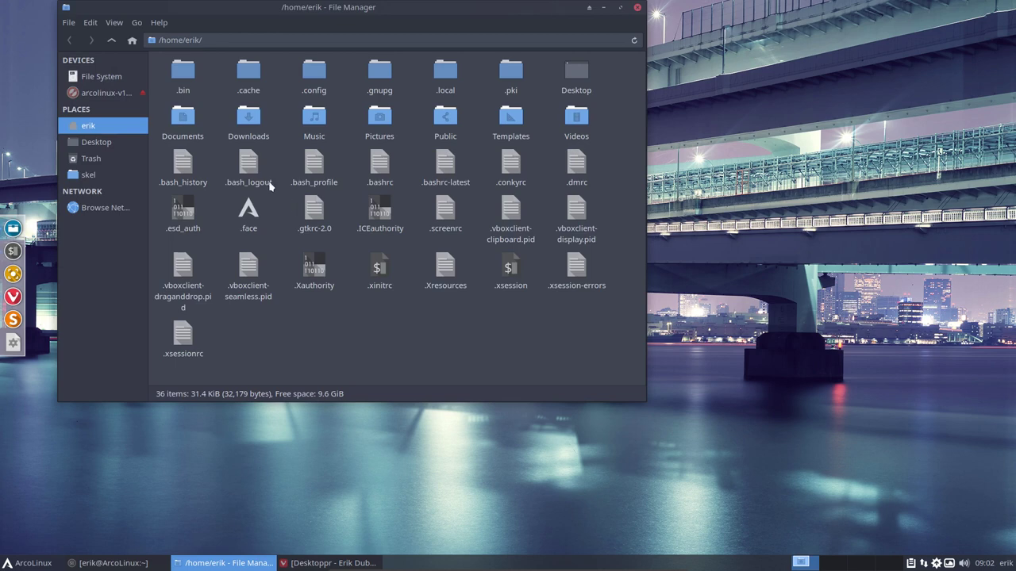
pyautogui.click(123, 79)
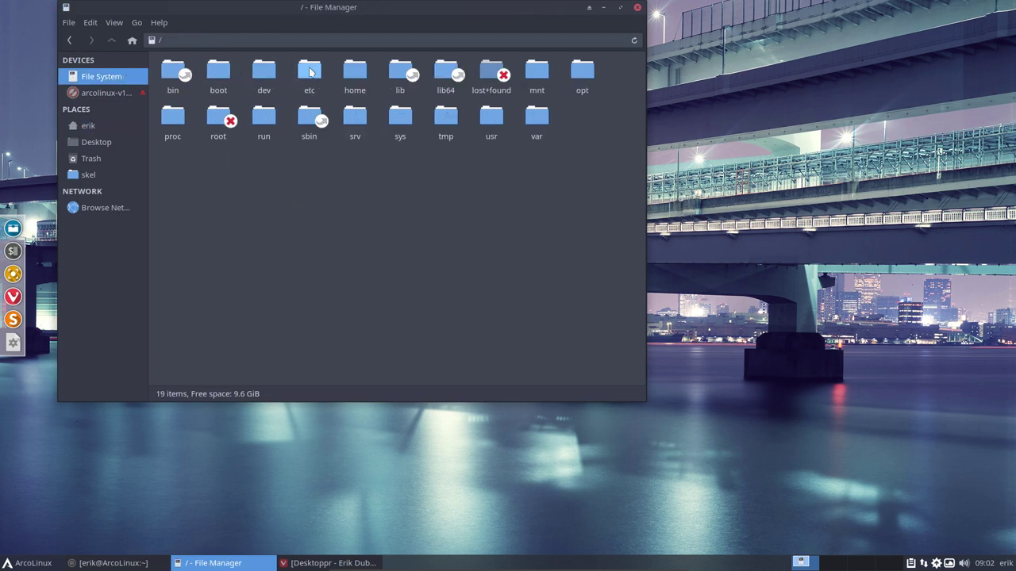
pyautogui.doubleClick(310, 73)
pyautogui.write('lsb')
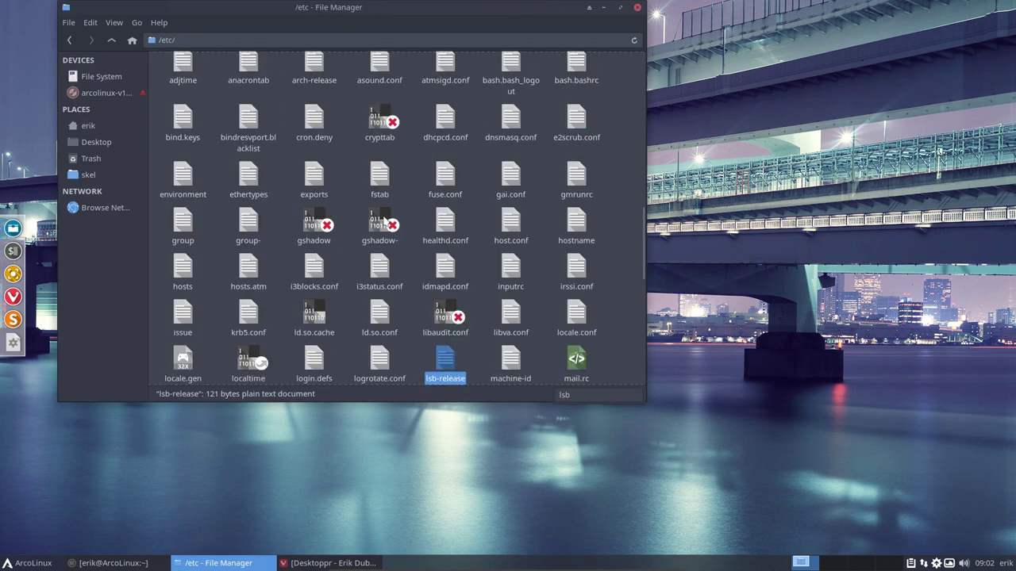
pyautogui.press('Return')
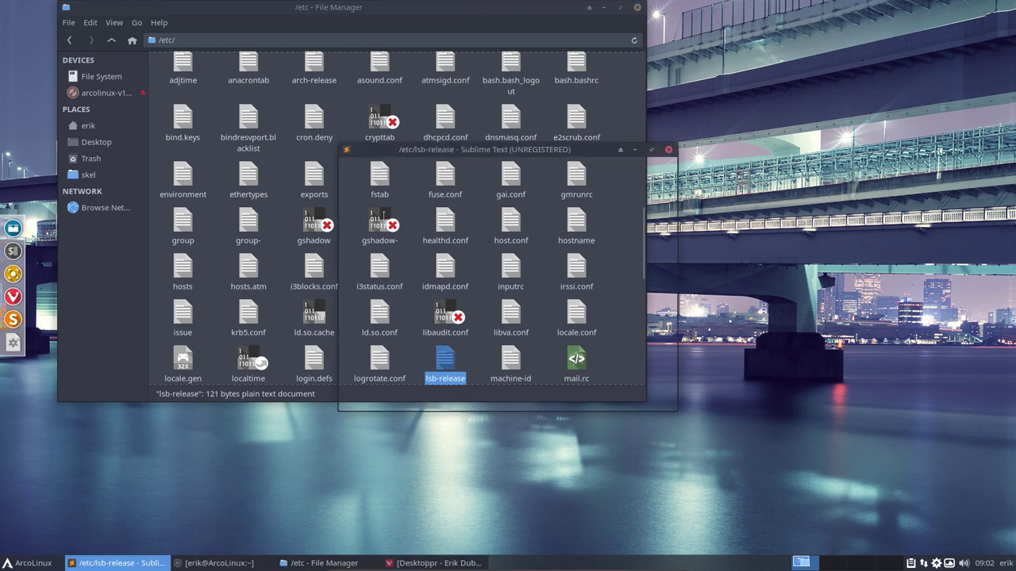
# Append 0000000 to DISTRIB_RELEASE, save it, and check the version in neofetch
pyautogui.click(474, 212)
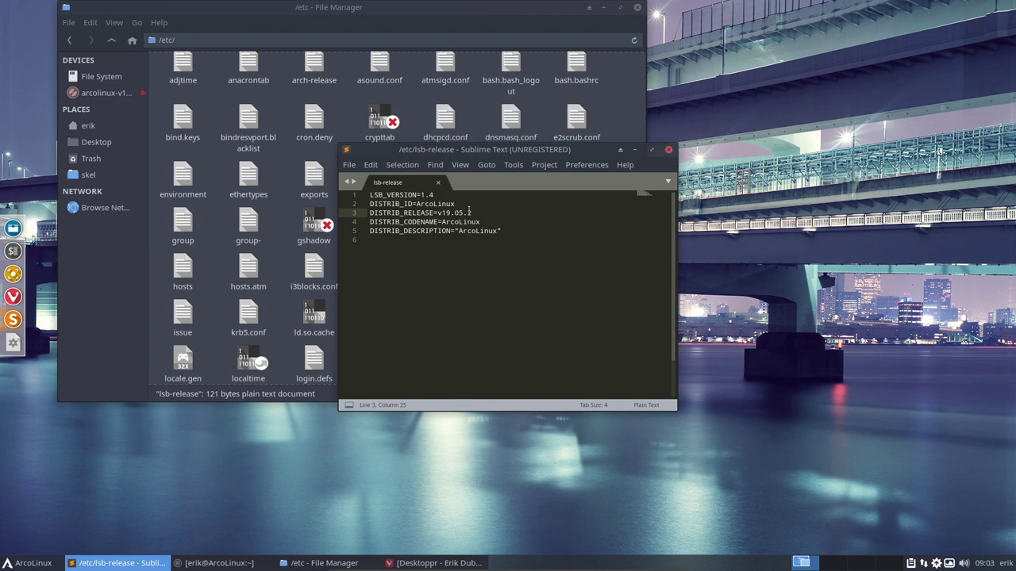
pyautogui.write('0000000')
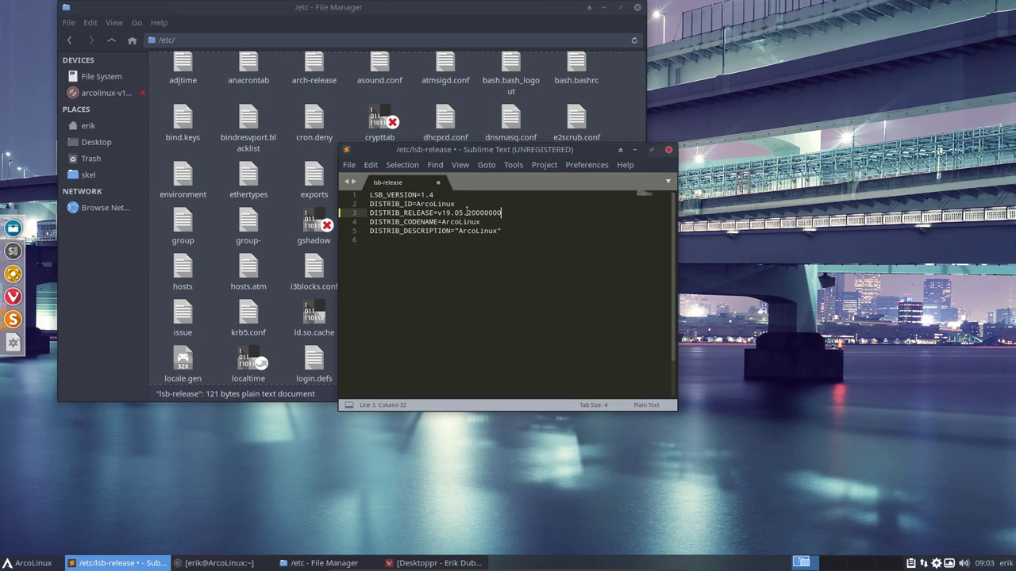
pyautogui.hotkey('ctrl', 's')
pyautogui.press('Return')
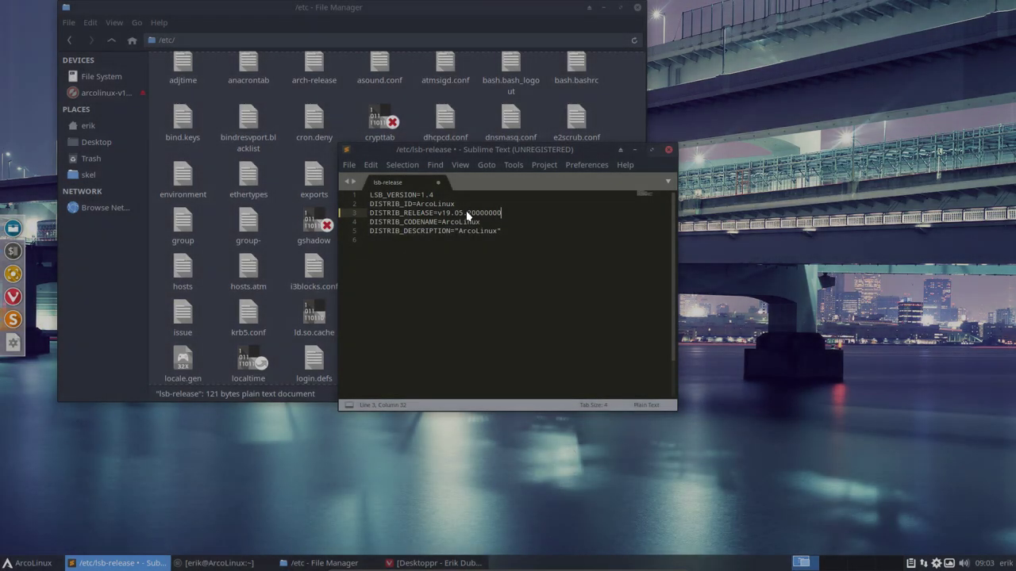
pyautogui.hotkey('ctrl', 'alt', 't')
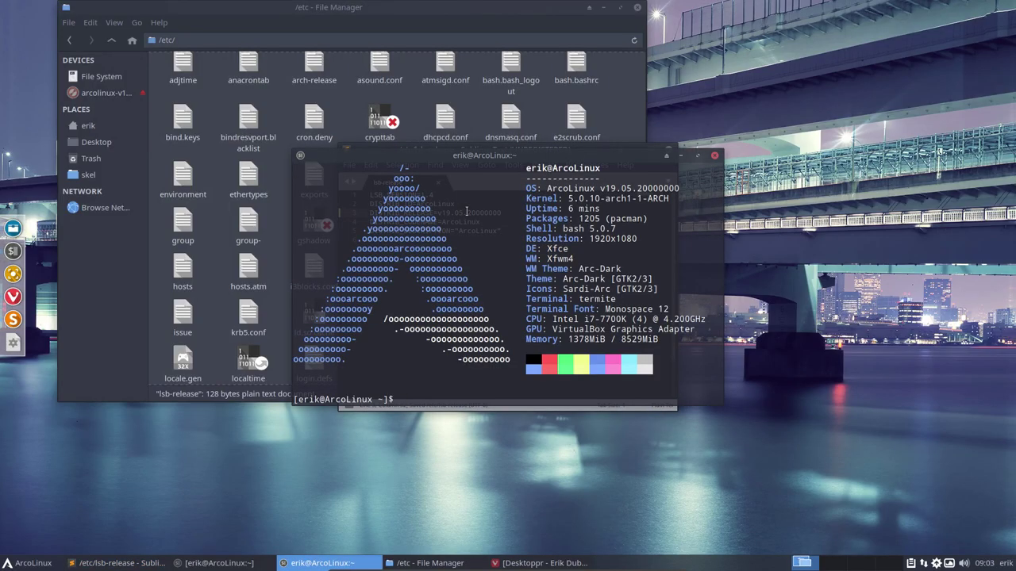
pyautogui.click(714, 156)
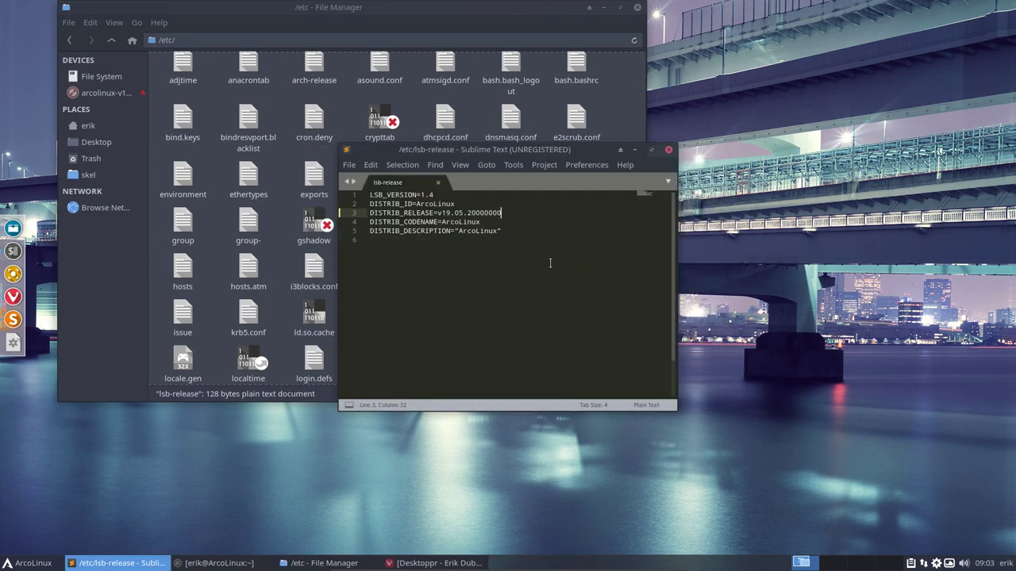
# Restore DISTRIB_RELEASE to v19.05.2, save with the sudo password, and close the editor
pyautogui.press('BackSpace')
pyautogui.press('BackSpace')
pyautogui.press('BackSpace')
pyautogui.press('BackSpace')
pyautogui.press('BackSpace')
pyautogui.press('BackSpace')
pyautogui.press('BackSpace')
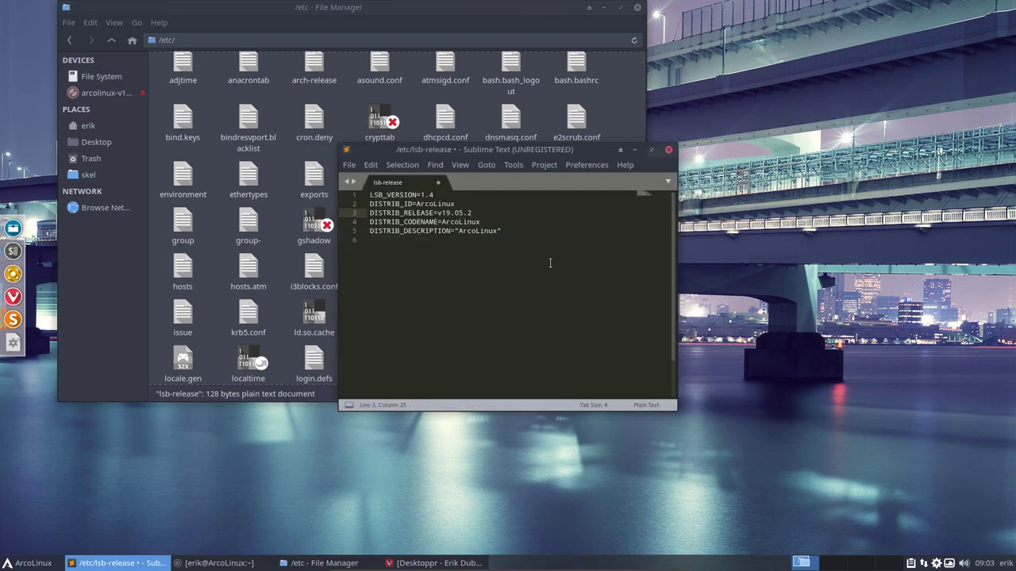
pyautogui.hotkey('ctrl', 's')
pyautogui.write('****')
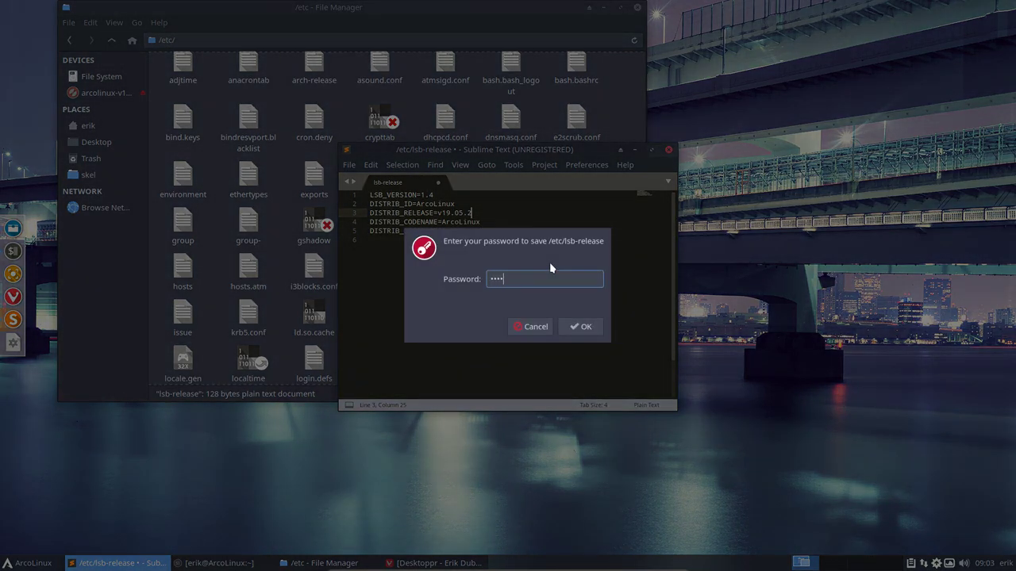
pyautogui.press('Return')
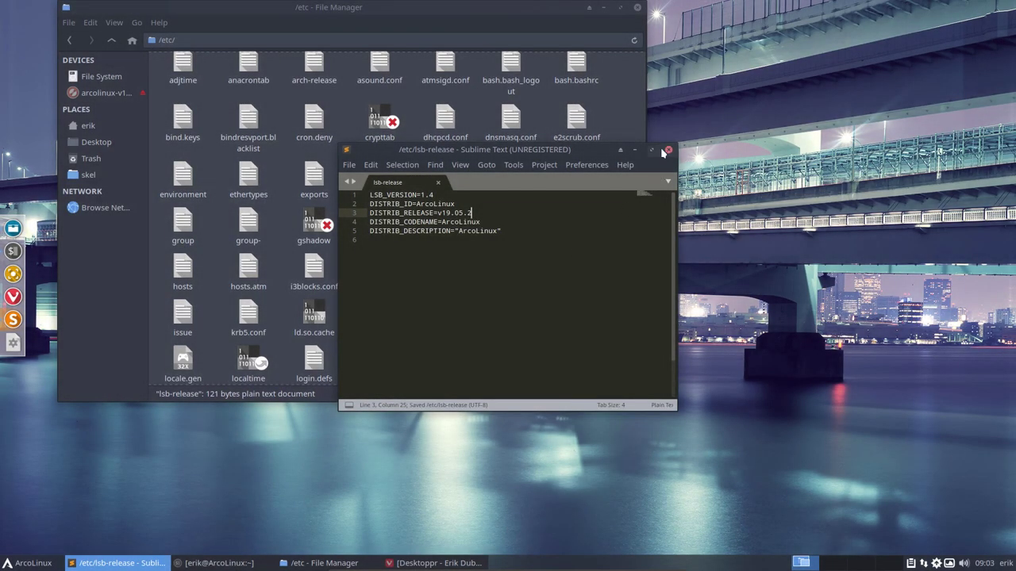
pyautogui.click(669, 150)
# Browse from home to .bin/stay-rolling, glance at neofetch, and open the 19.5-to-19.6 folder
pyautogui.click(105, 125)
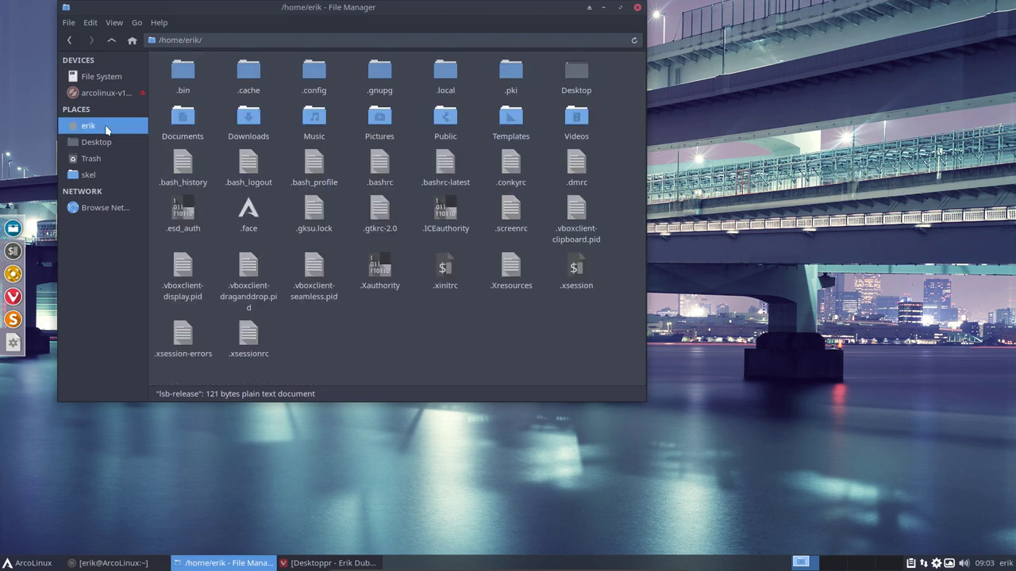
pyautogui.doubleClick(183, 70)
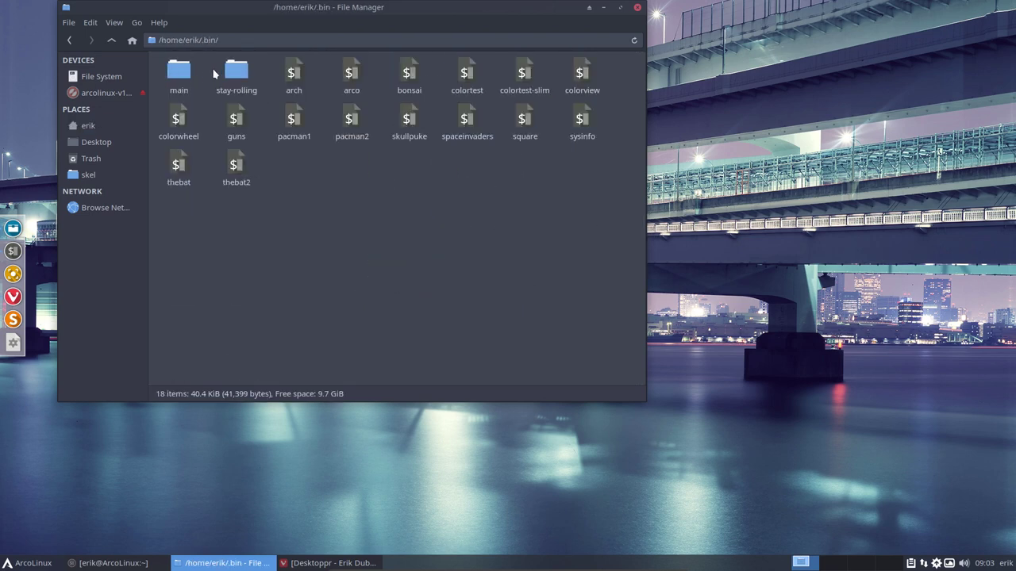
pyautogui.doubleClick(233, 70)
pyautogui.click(519, 71)
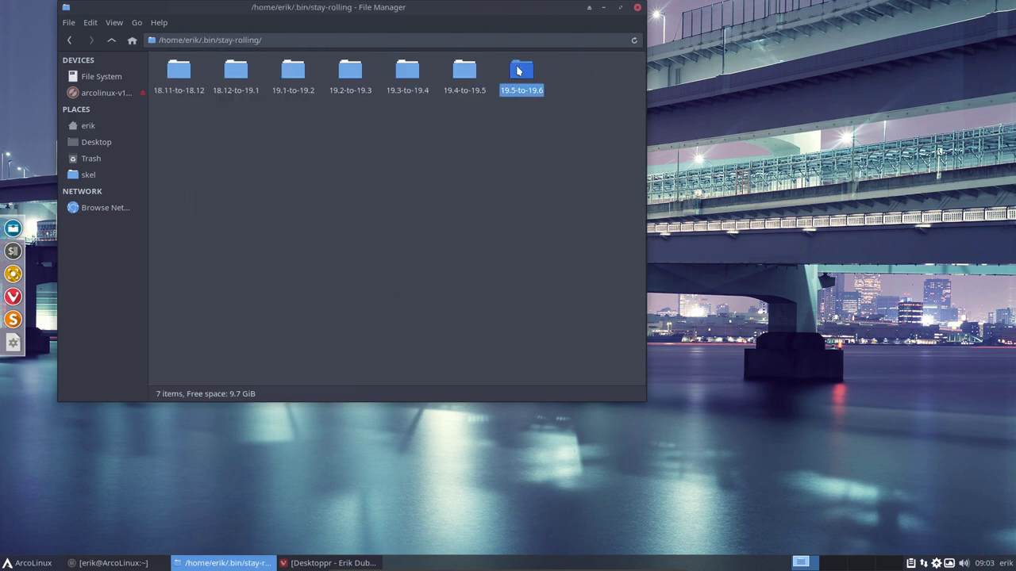
pyautogui.hotkey('ctrl', 'alt', 'Return')
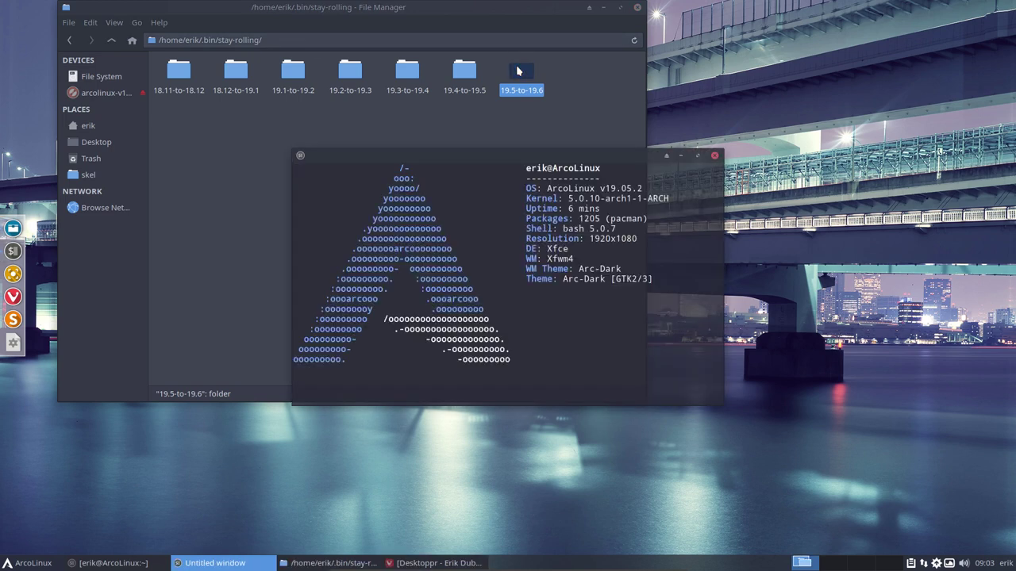
pyautogui.click(714, 156)
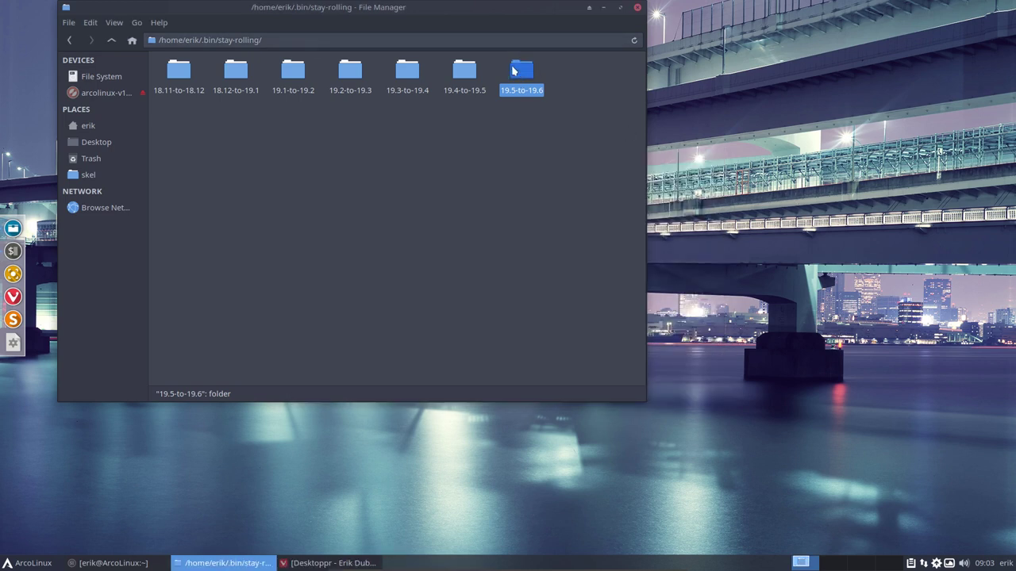
pyautogui.click(404, 73)
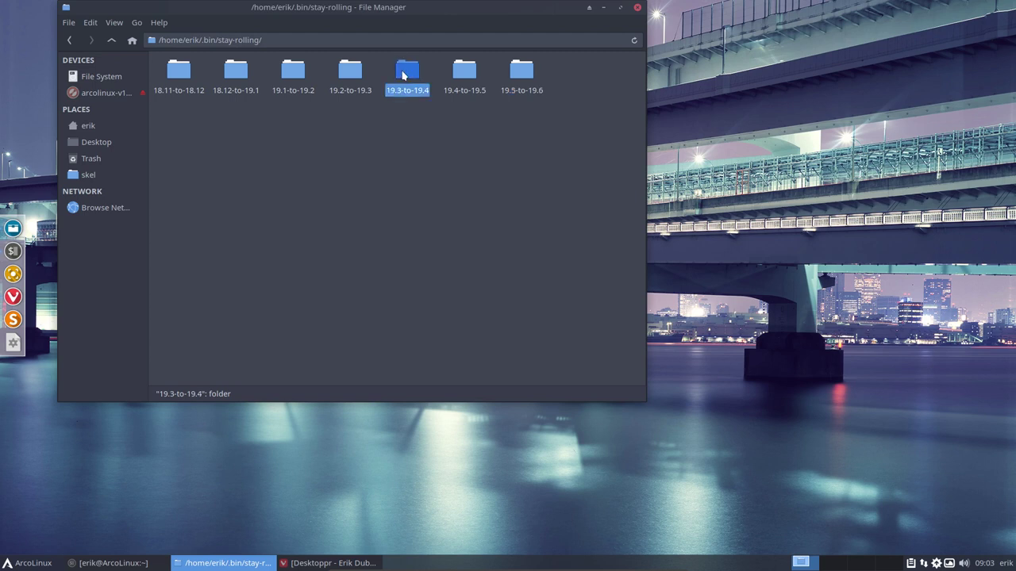
pyautogui.press('Right')
pyautogui.press('Right')
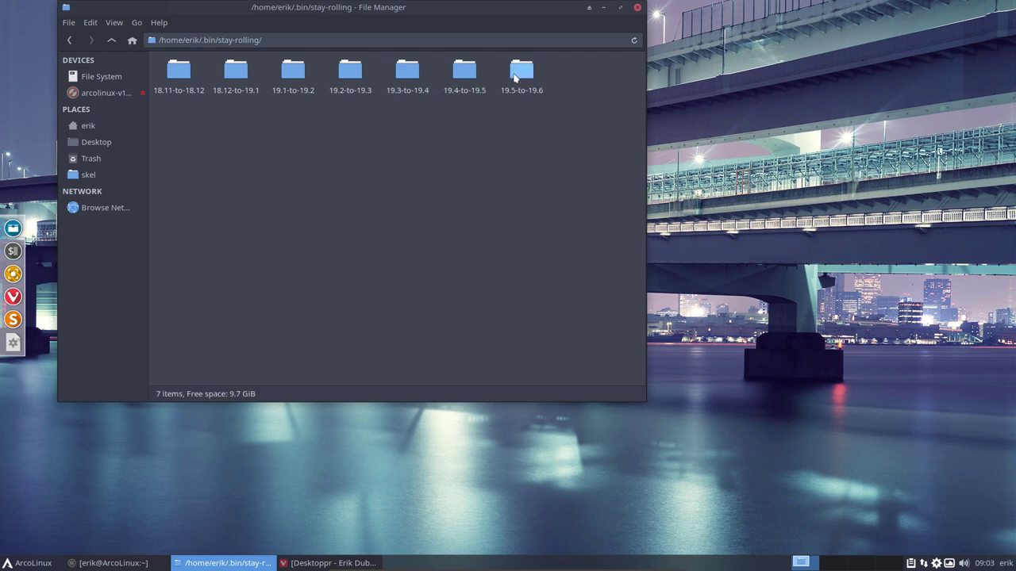
pyautogui.click(517, 77)
# Open stay-rolling-v1.sh in Atom and close the Welcome, Telemetry and Welcome Guide tabs
pyautogui.doubleClick(188, 75)
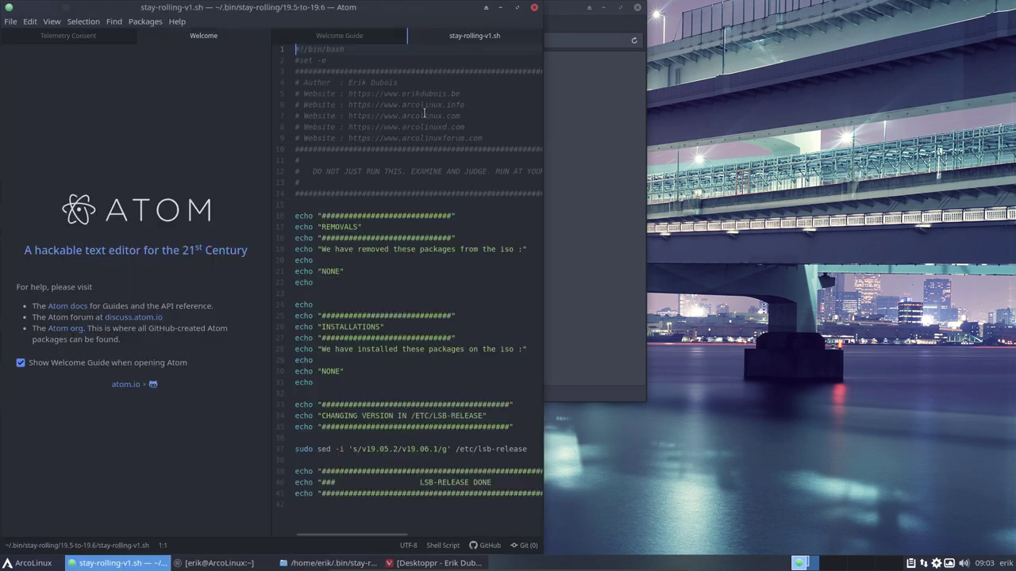
pyautogui.click(21, 363)
pyautogui.click(259, 34)
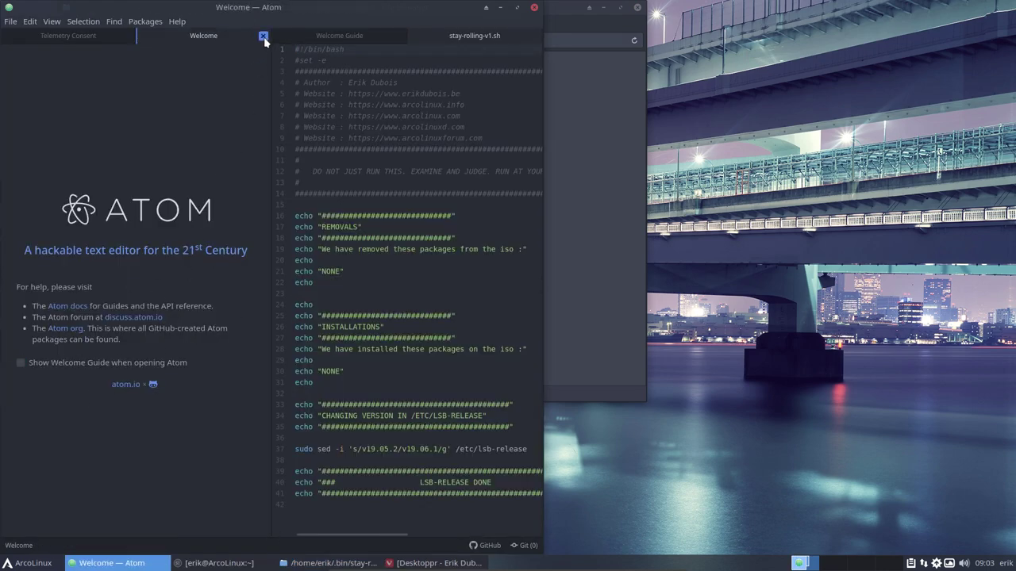
pyautogui.click(263, 36)
pyautogui.click(135, 286)
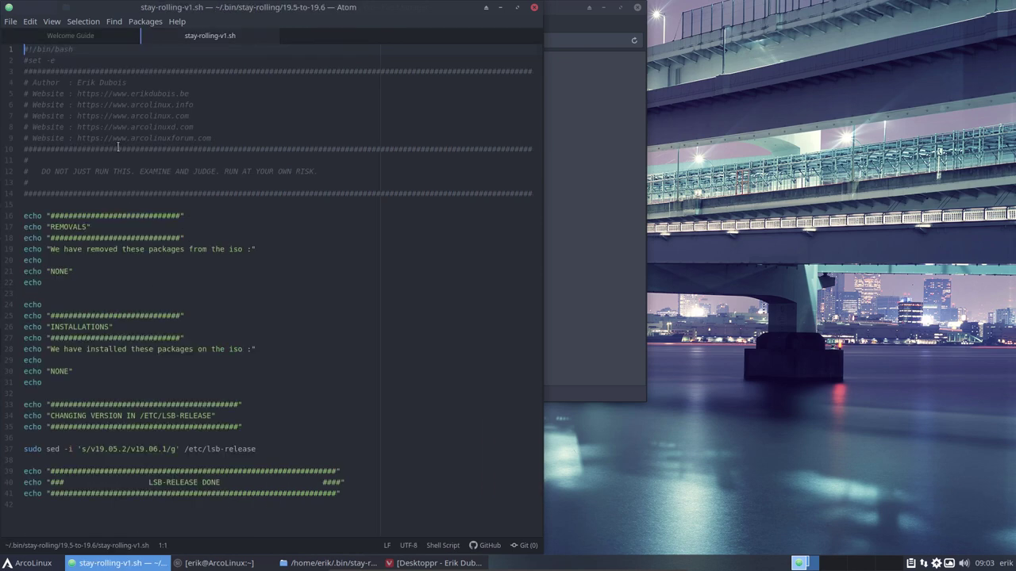
pyautogui.click(132, 37)
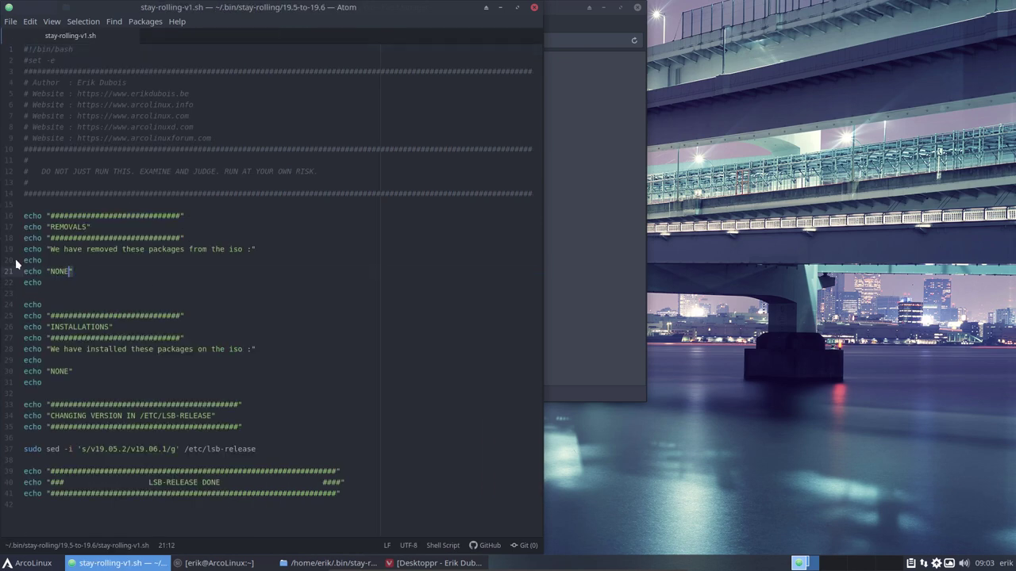
# Review the script's removals and installations blocks and the sed command on line 37
pyautogui.moveTo(18, 265); pyautogui.dragTo(23, 234)
pyautogui.click(37, 227)
pyautogui.moveTo(9, 371); pyautogui.dragTo(10, 317)
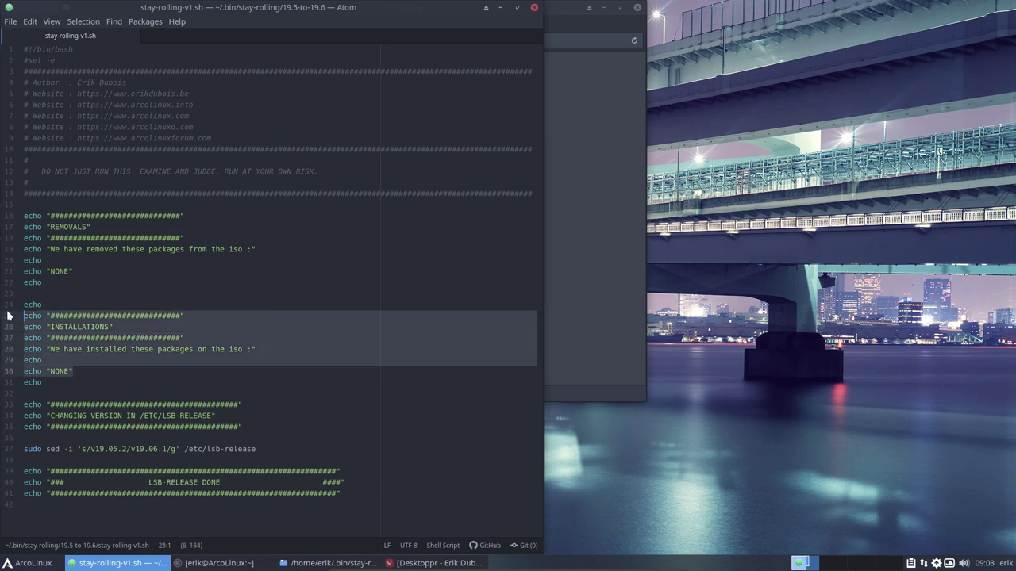
pyautogui.click(60, 337)
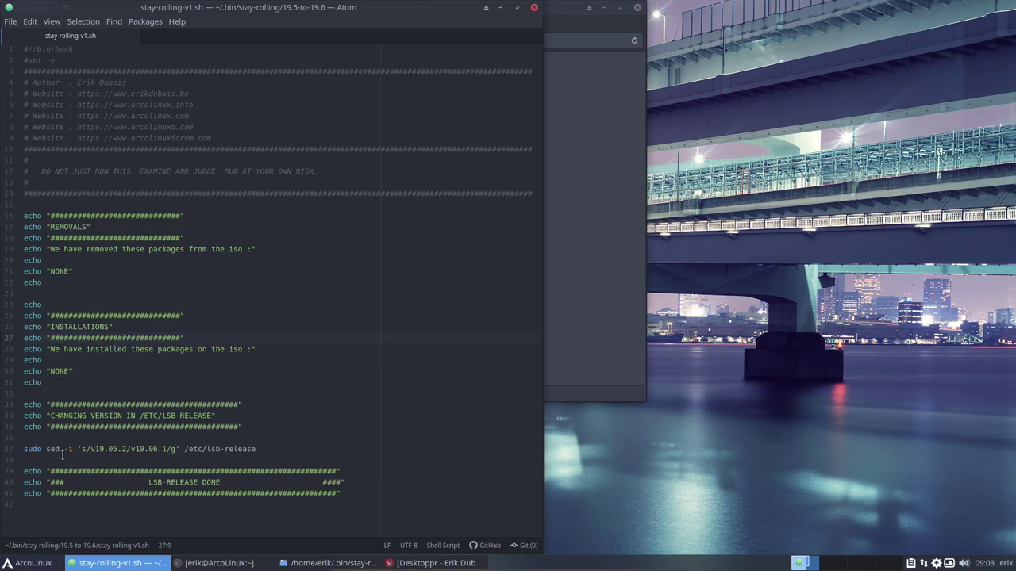
pyautogui.moveTo(43, 450); pyautogui.dragTo(250, 455)
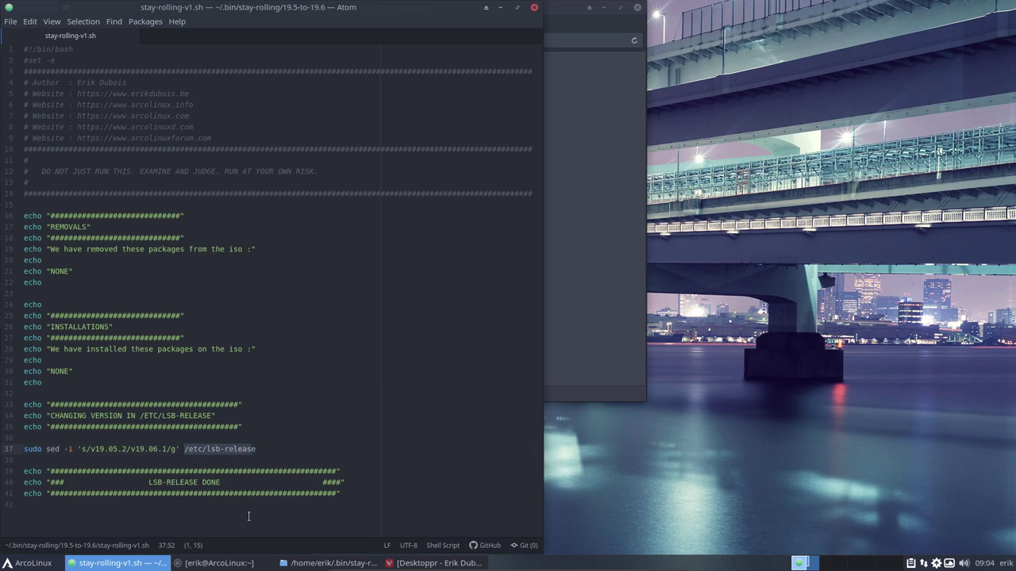
# Place the file manager beside the script and open a terminal in the 19.5-to-19.6 folder
pyautogui.click(595, 143)
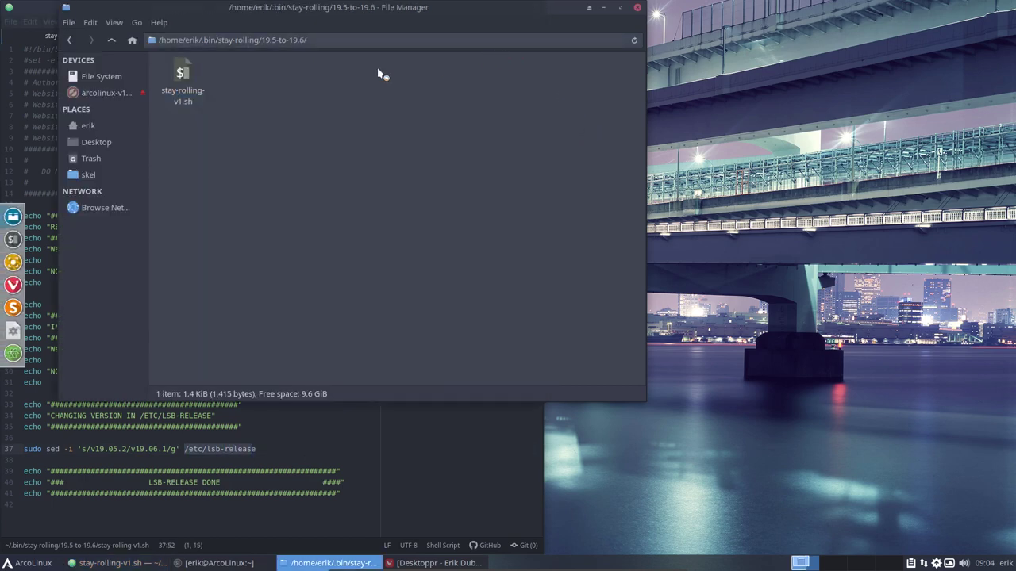
pyautogui.moveTo(373, 8); pyautogui.dragTo(696, 72)
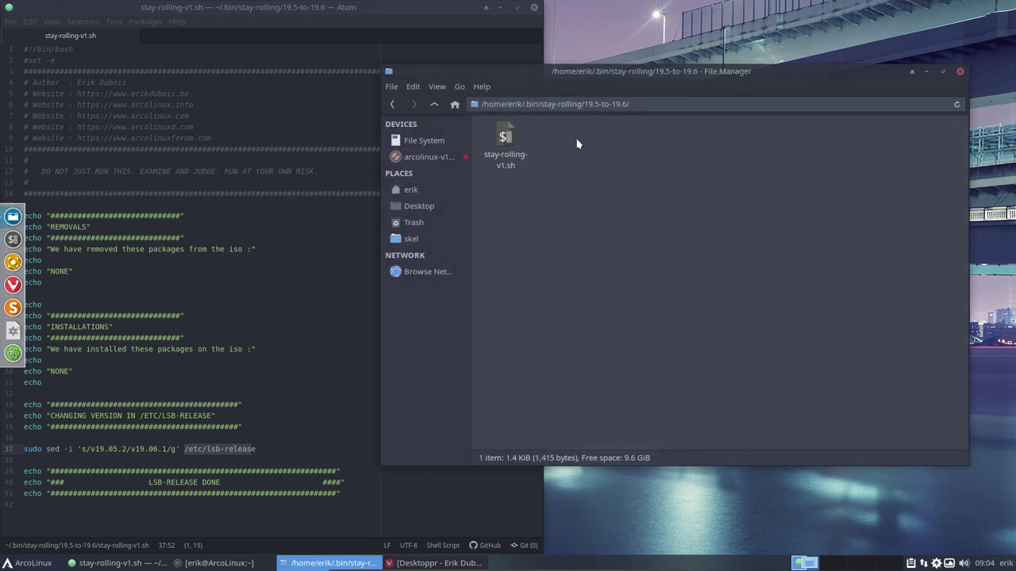
pyautogui.click(503, 143)
pyautogui.rightClick(594, 249)
pyautogui.click(641, 310)
# Run ./stay-rolling-v1.sh with the sudo password and open neofetch to confirm v19.06.1
pyautogui.write('./')
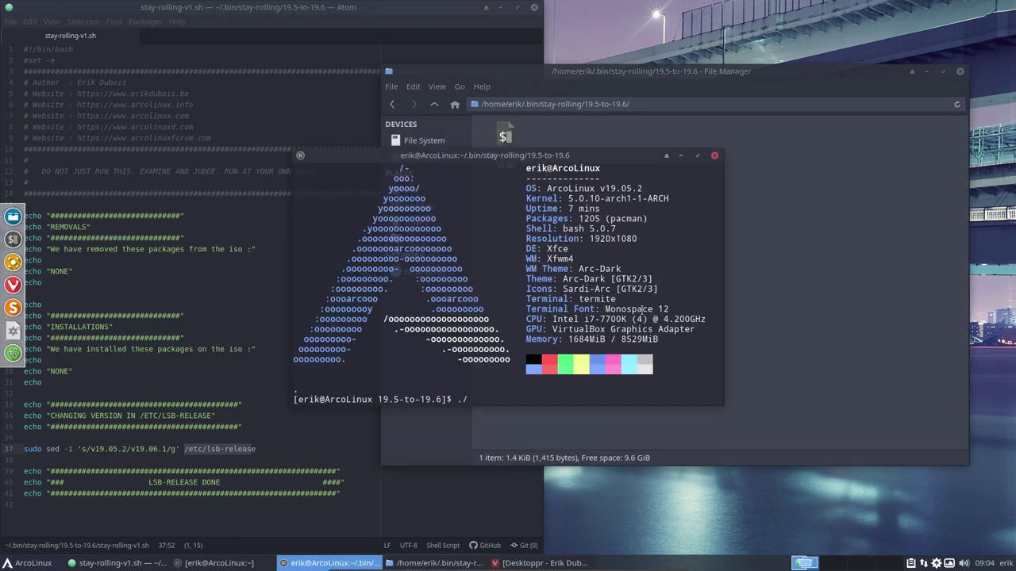
pyautogui.write('st')
pyautogui.press('Tab')
pyautogui.press('Return')
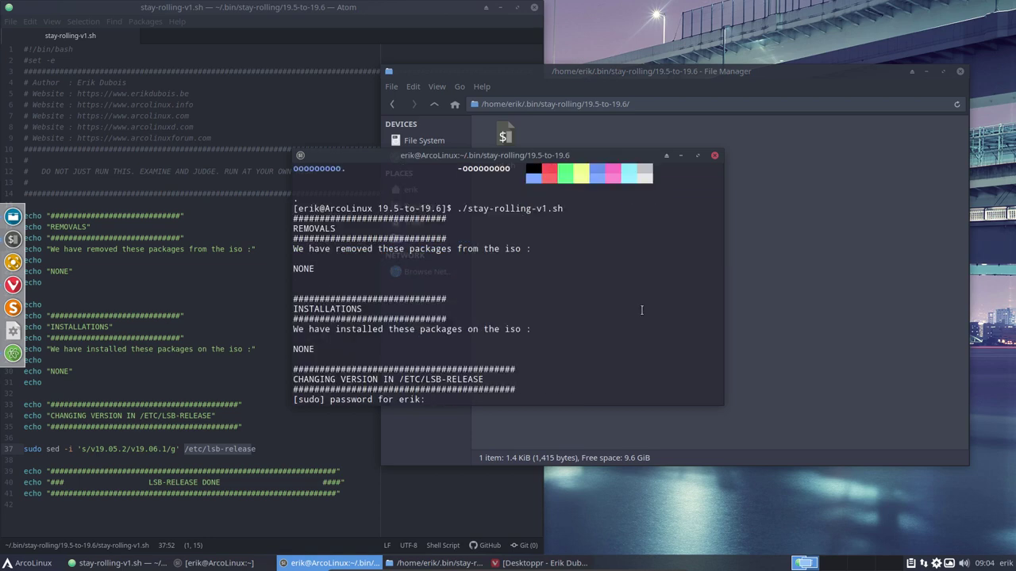
pyautogui.press('Return')
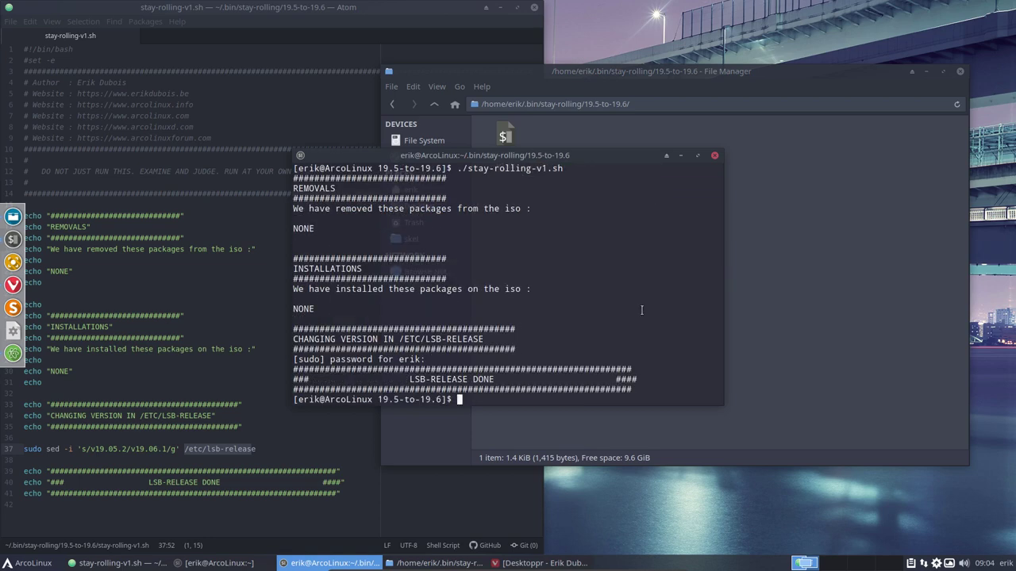
pyautogui.hotkey('ctrl', 'alt', 't')
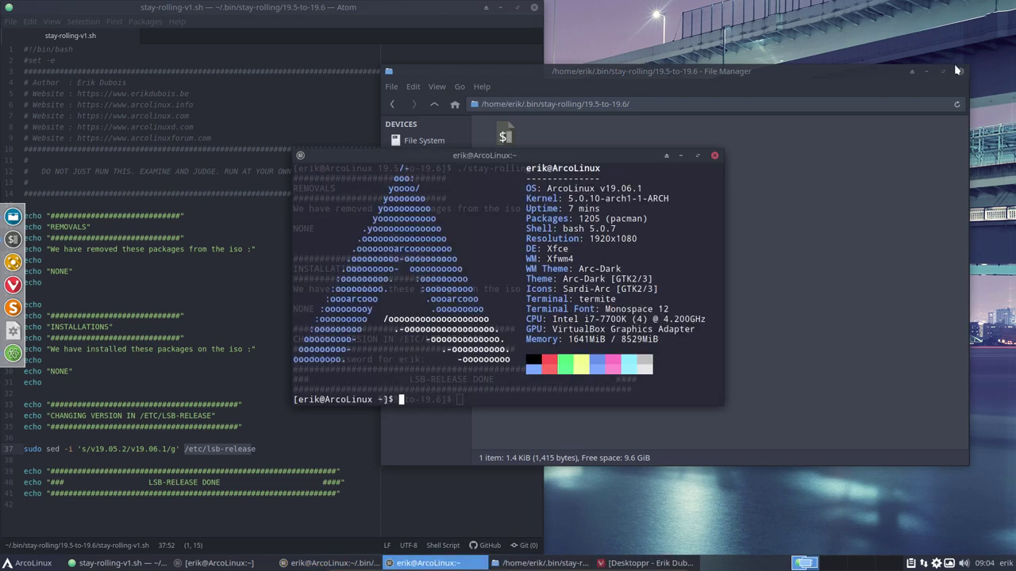
# Close the file manager and Atom, and arrange the neofetch and script terminals
pyautogui.click(959, 70)
pyautogui.click(536, 8)
pyautogui.click(536, 8)
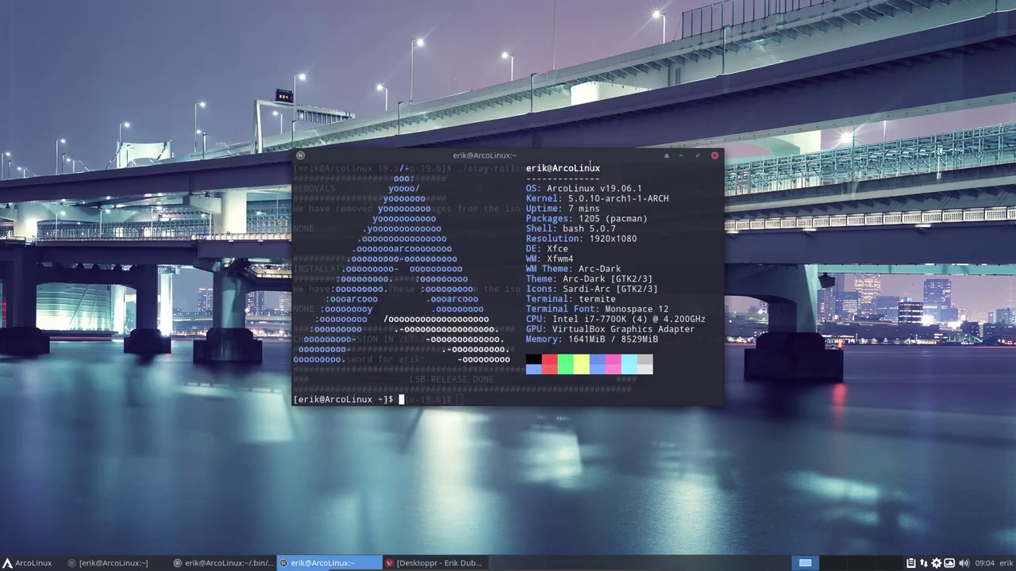
pyautogui.moveTo(556, 156); pyautogui.dragTo(705, 83)
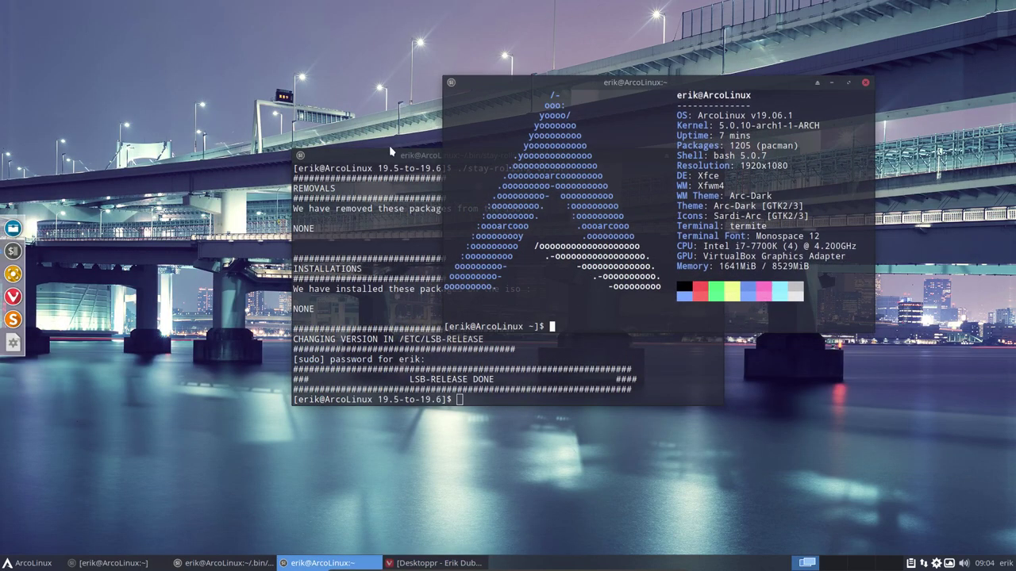
pyautogui.moveTo(340, 169); pyautogui.dragTo(181, 235)
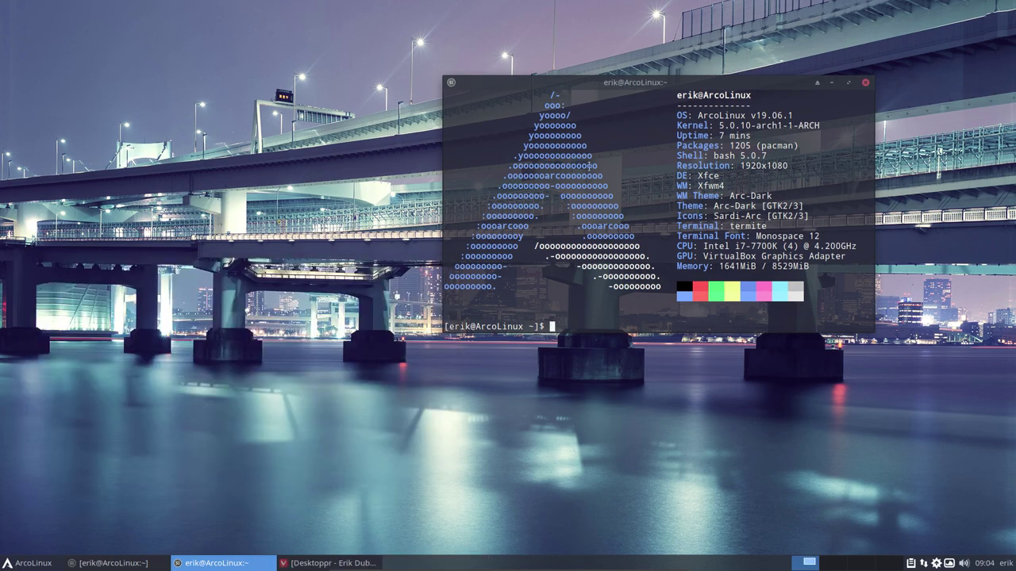
# Close the update-script and neofetch terminals, then restore the pamac-aur build terminal from the taskbar
pyautogui.hotkey('alt', 'F4')
pyautogui.moveTo(711, 91); pyautogui.dragTo(480, 121)
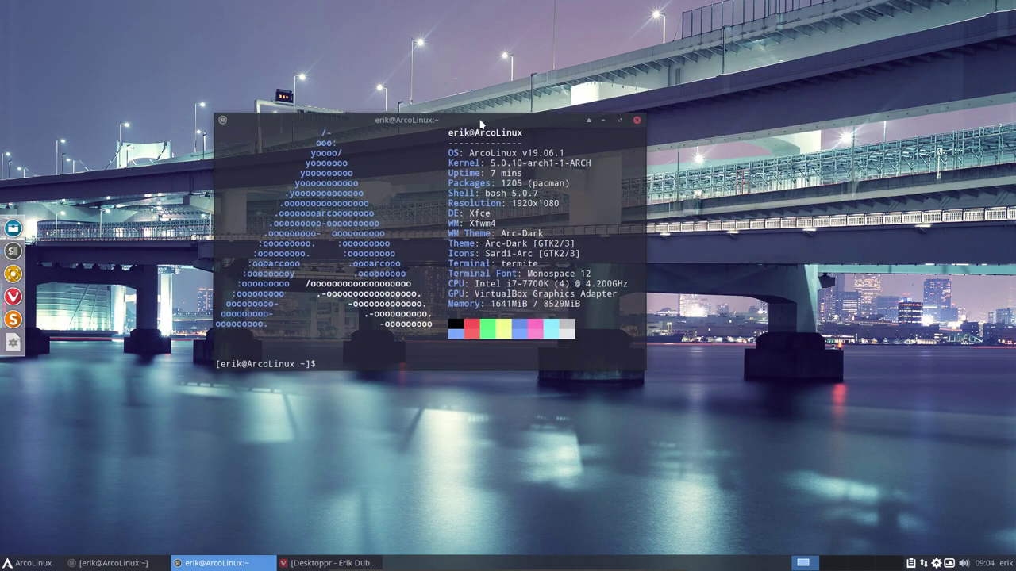
pyautogui.click(636, 120)
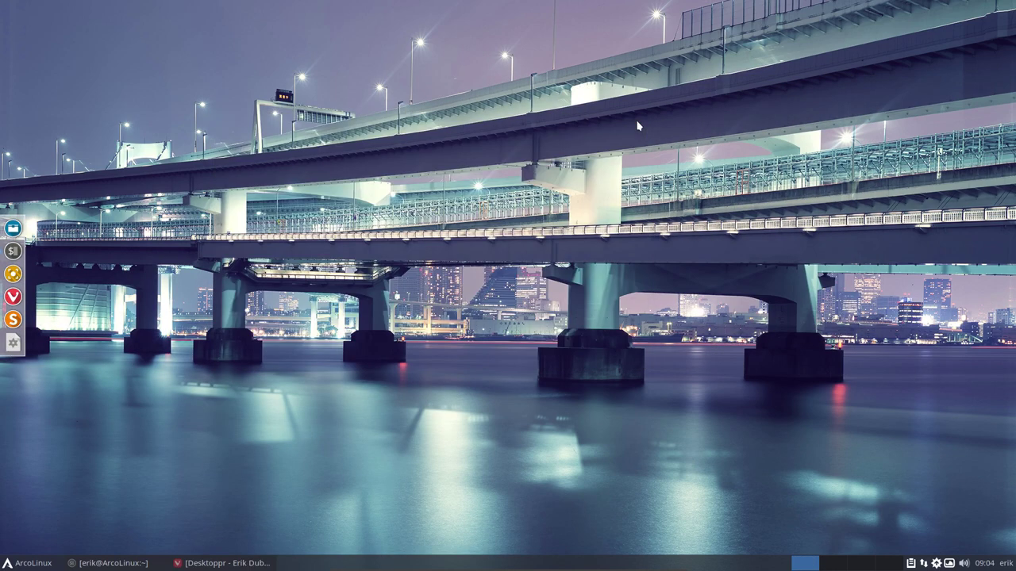
pyautogui.hotkey('ctrl', 'F4')
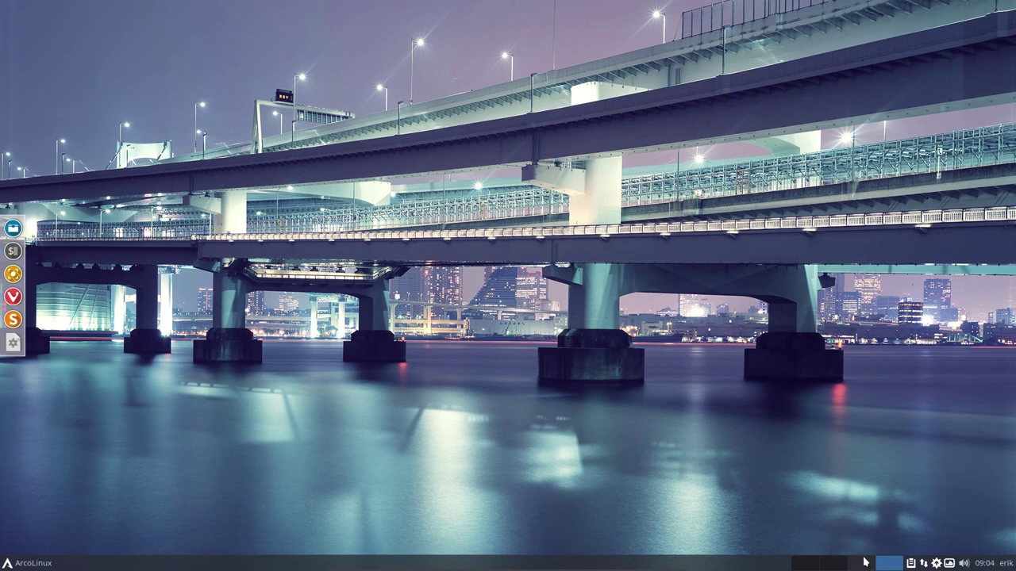
pyautogui.click(803, 565)
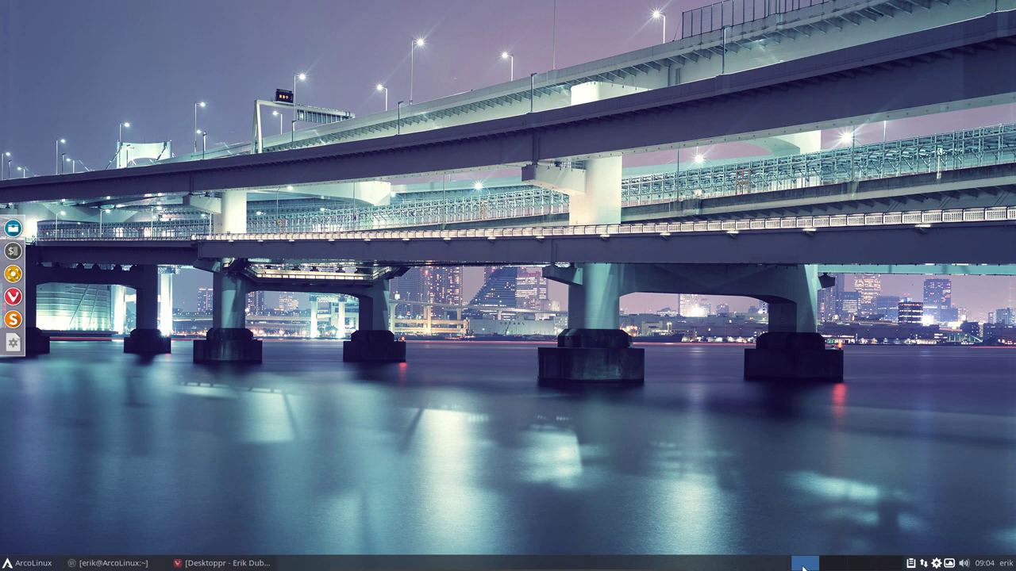
pyautogui.click(111, 563)
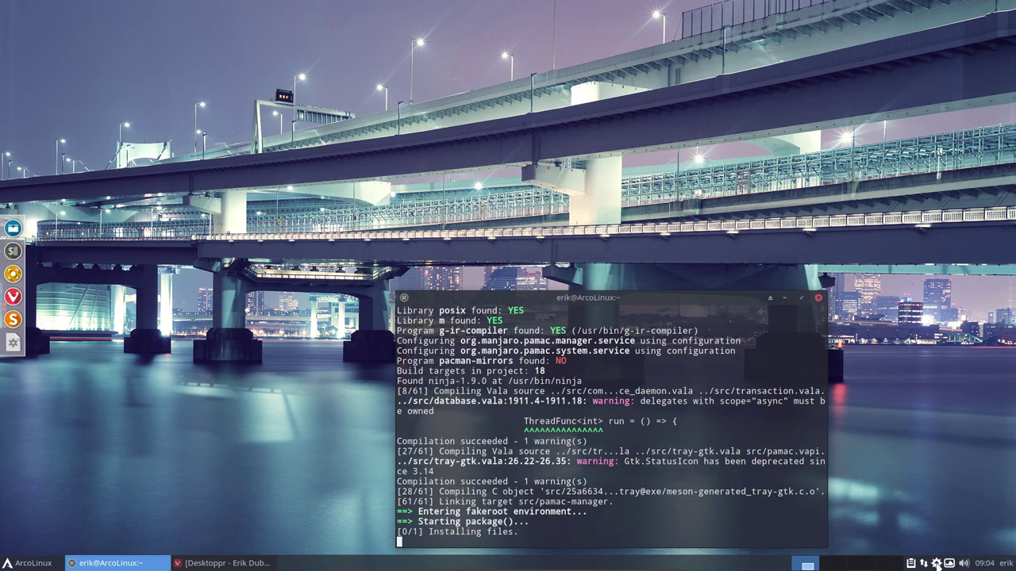
# Launch the Pamac package manager and arrange it beside the terminal window
pyautogui.click(935, 561)
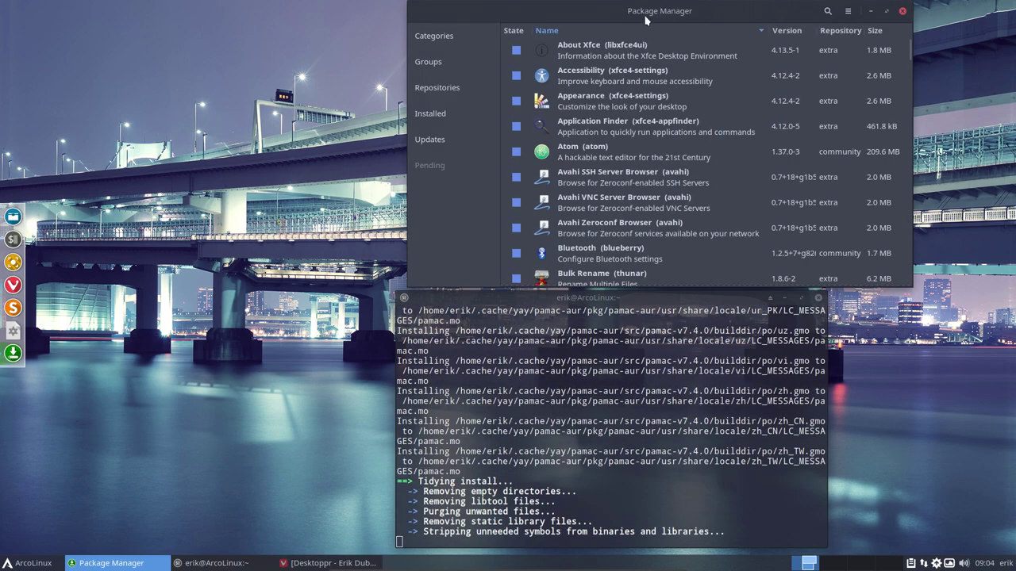
pyautogui.moveTo(645, 20); pyautogui.dragTo(770, 169)
pyautogui.moveTo(482, 300); pyautogui.dragTo(143, 278)
pyautogui.click(783, 205)
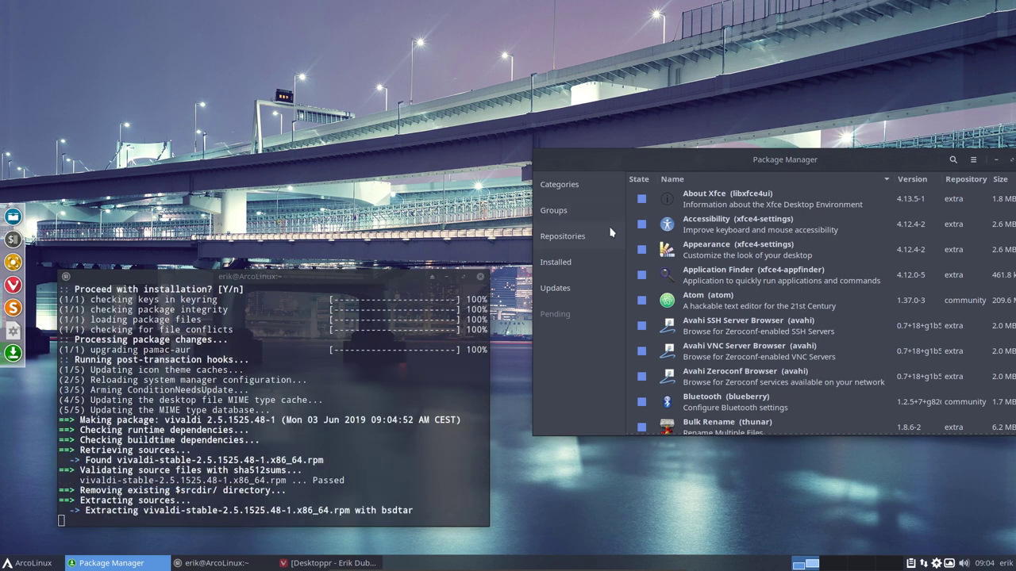
# Browse Pamac by repository and scroll through the arcolinux_repo package list
pyautogui.click(558, 236)
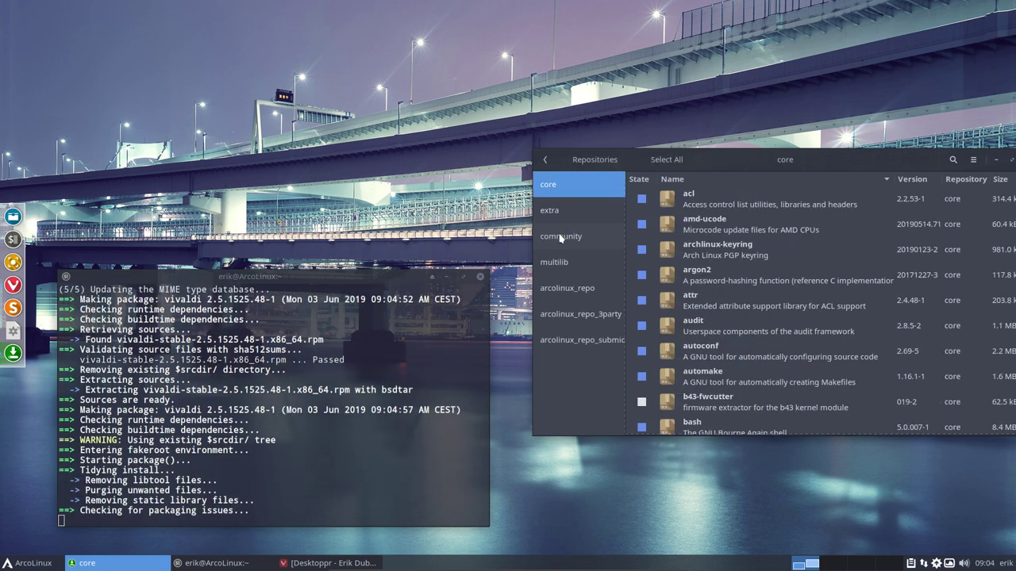
pyautogui.click(566, 291)
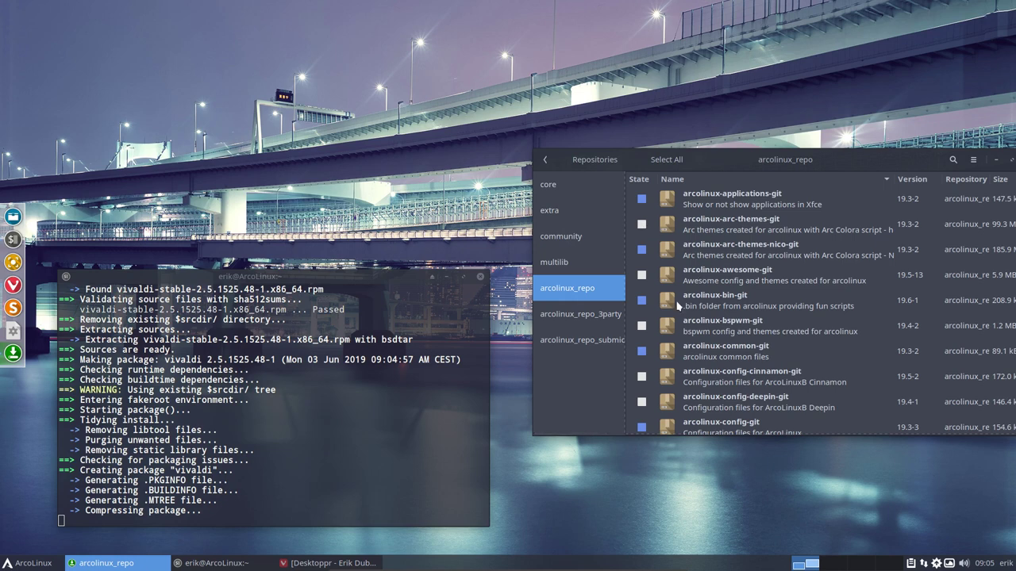
pyautogui.scroll(-4, 698, 349)
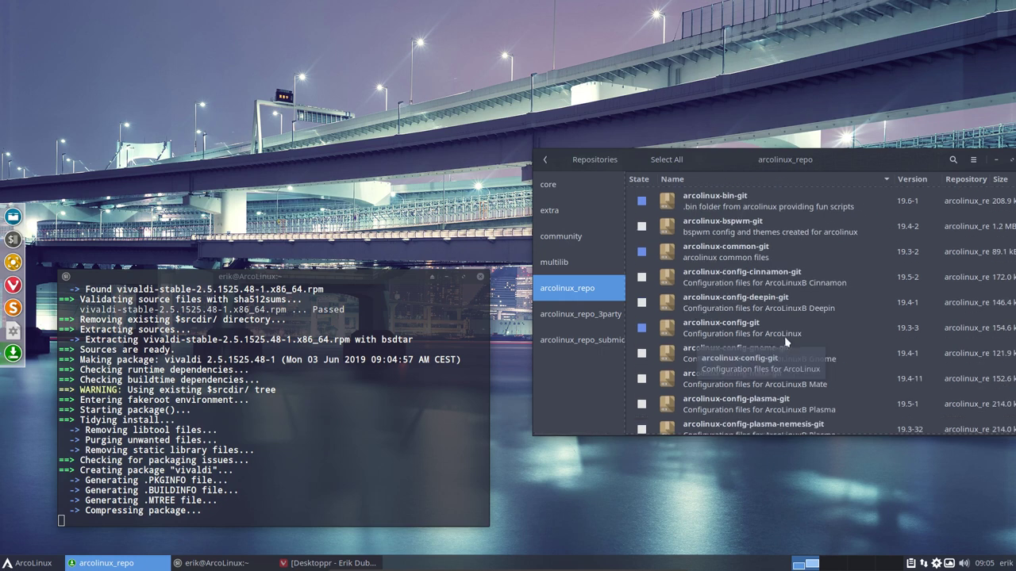
pyautogui.scroll(-10, 786, 341)
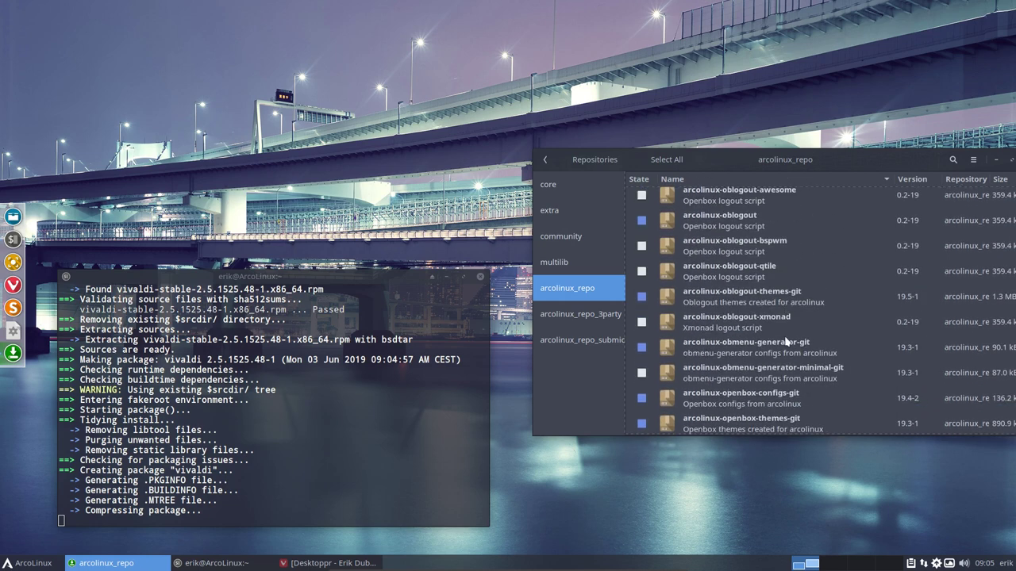
# In arcolinux_repo_3party, mark discord and dropbox, apply, then cancel the install transaction
pyautogui.click(593, 318)
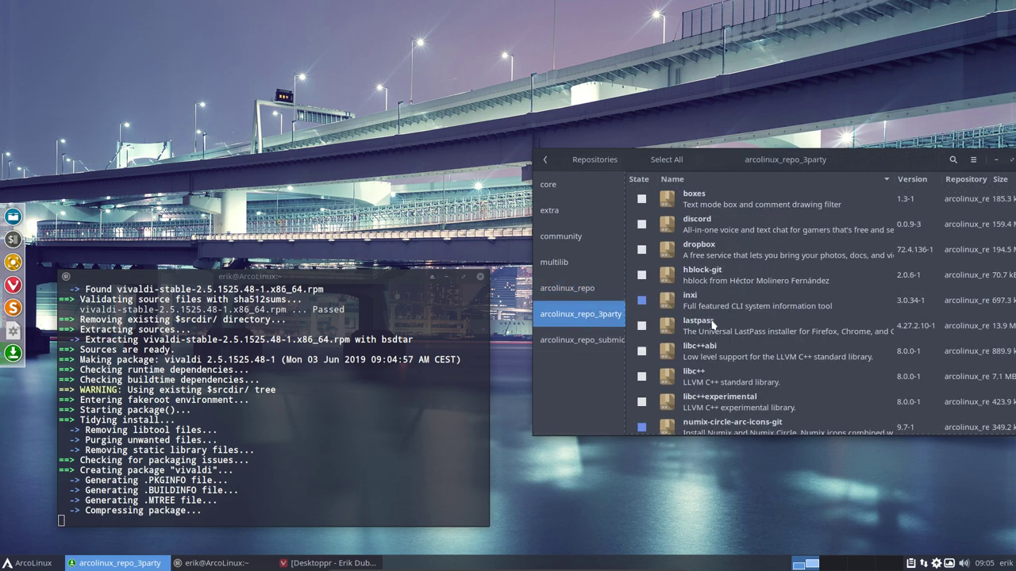
pyautogui.click(641, 225)
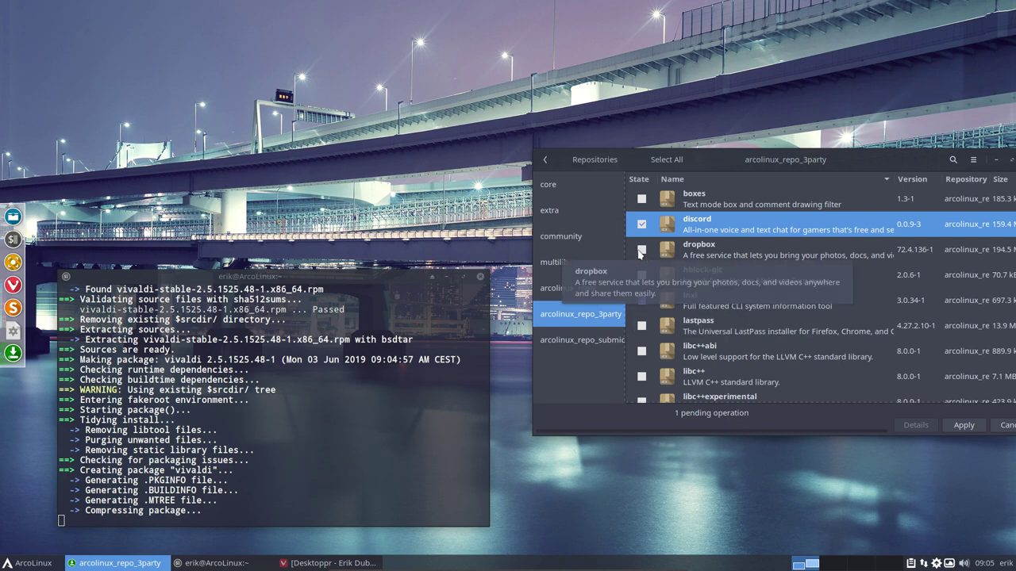
pyautogui.click(641, 249)
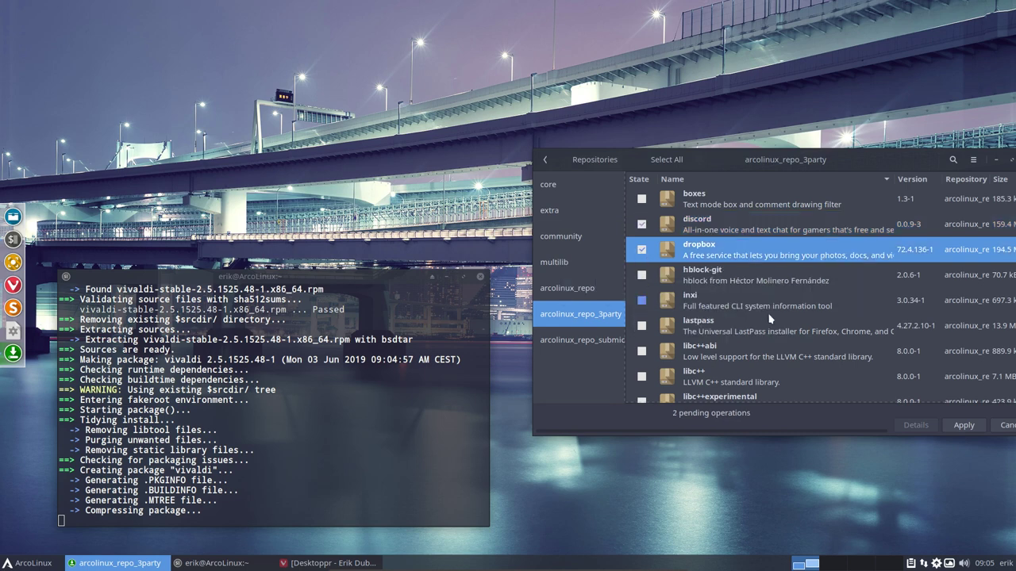
pyautogui.click(966, 428)
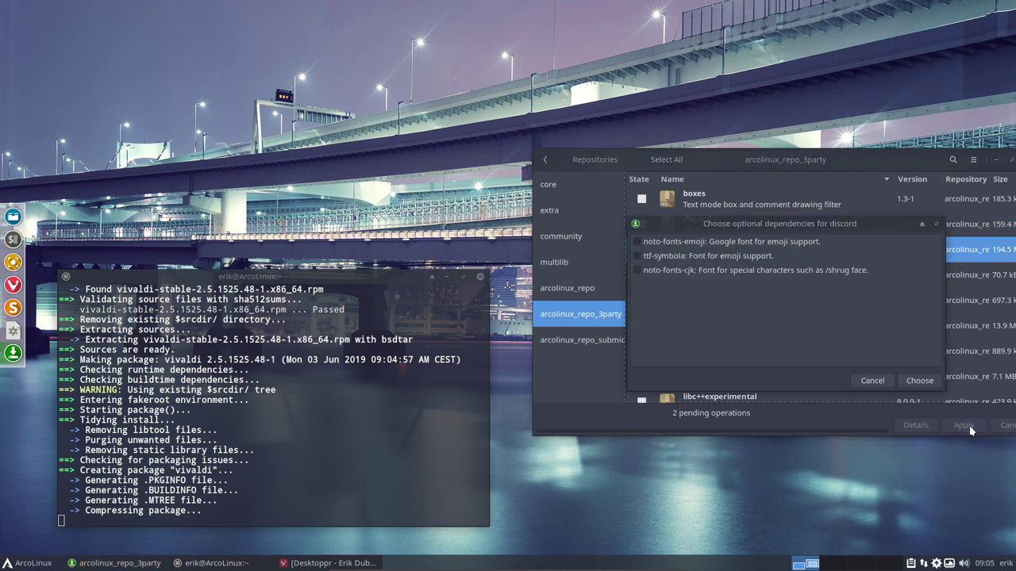
pyautogui.click(871, 380)
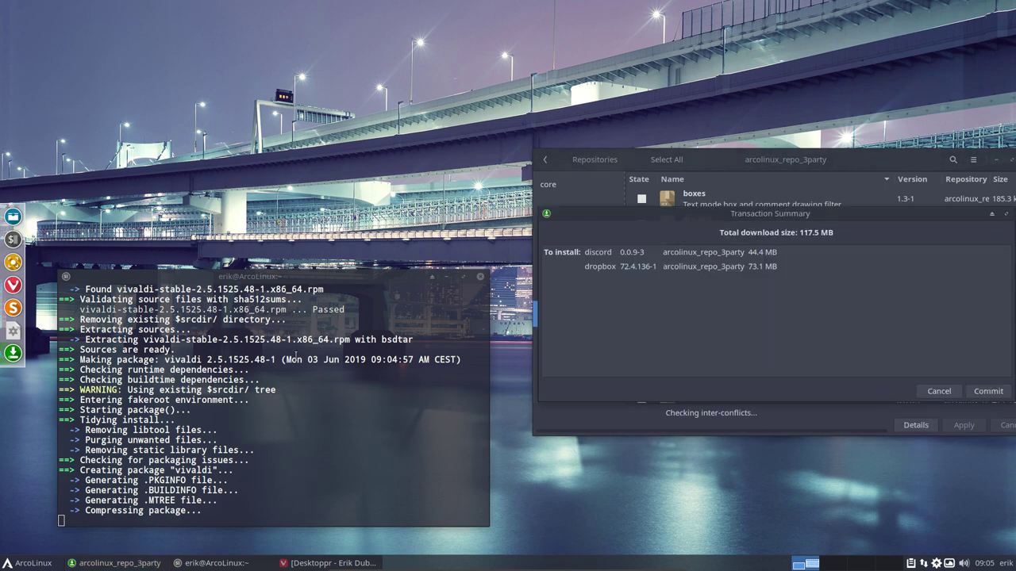
pyautogui.click(925, 391)
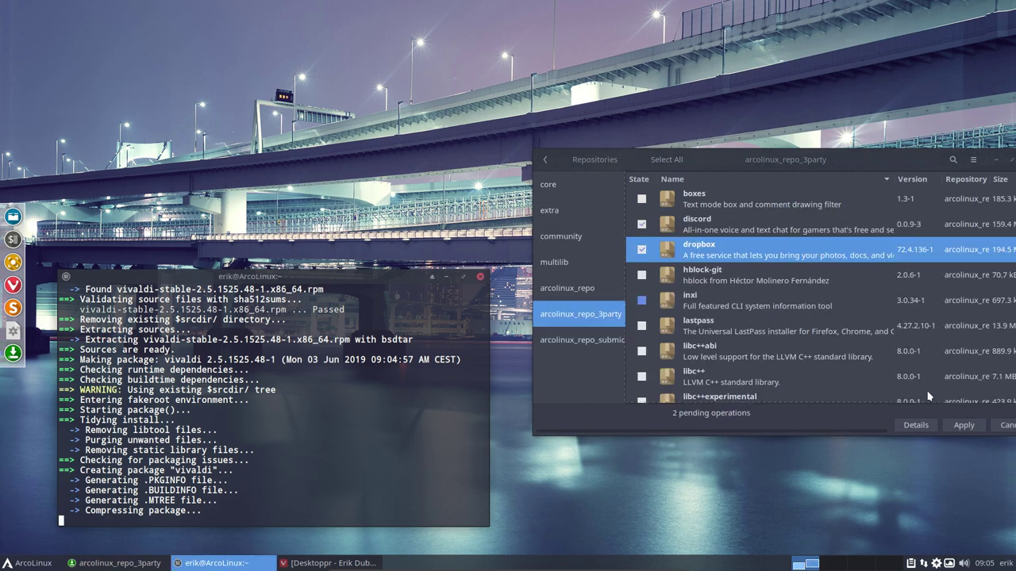
# Unmark dropbox and discord so nothing is left pending
pyautogui.click(641, 249)
pyautogui.click(641, 224)
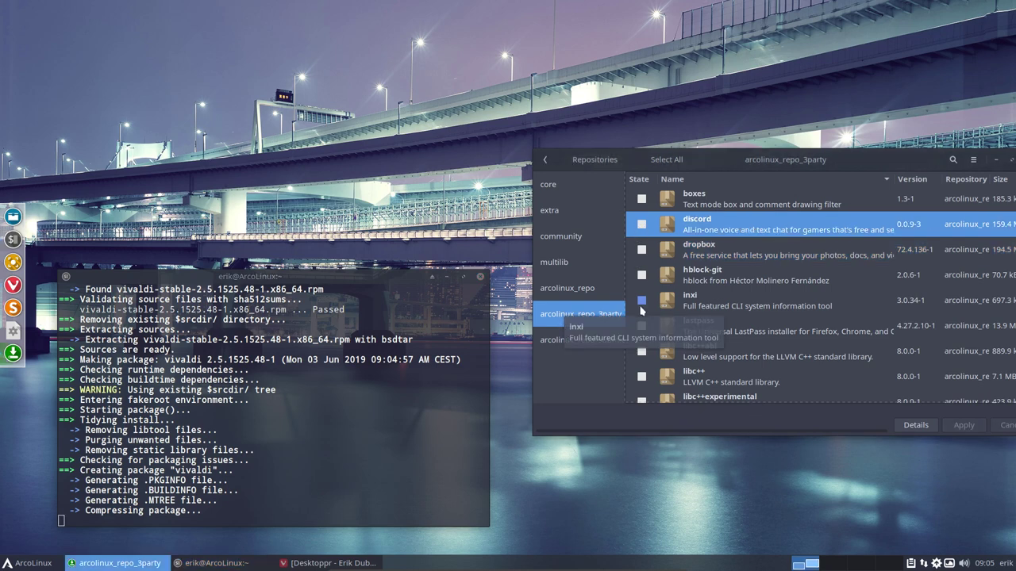
pyautogui.scroll(-3, 641, 309)
pyautogui.scroll(2, 665, 309)
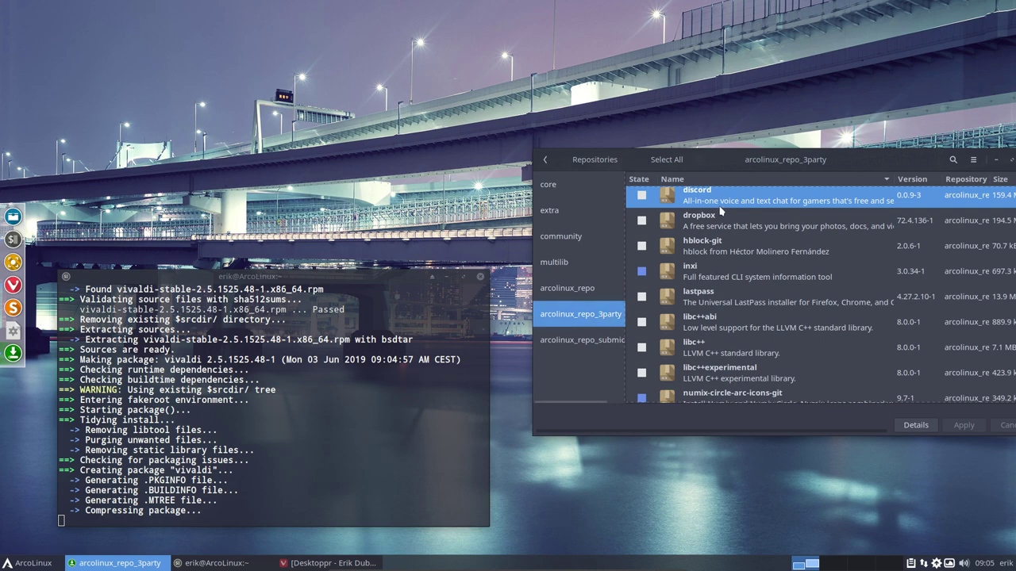
# View arcolinux_repo_submicron, then run Pamac's update check and return to the main package view
pyautogui.click(602, 341)
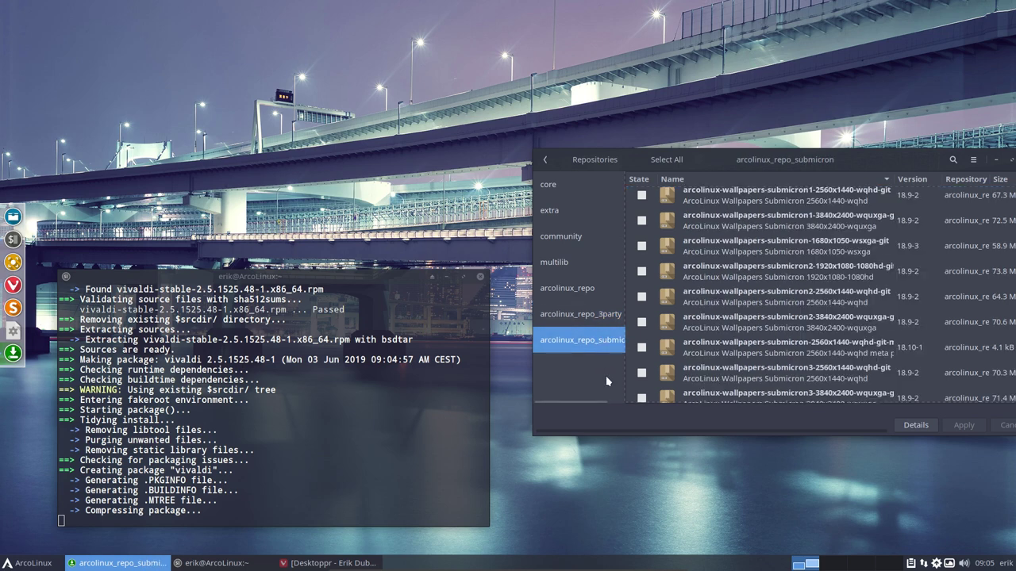
pyautogui.scroll(1, 746, 301)
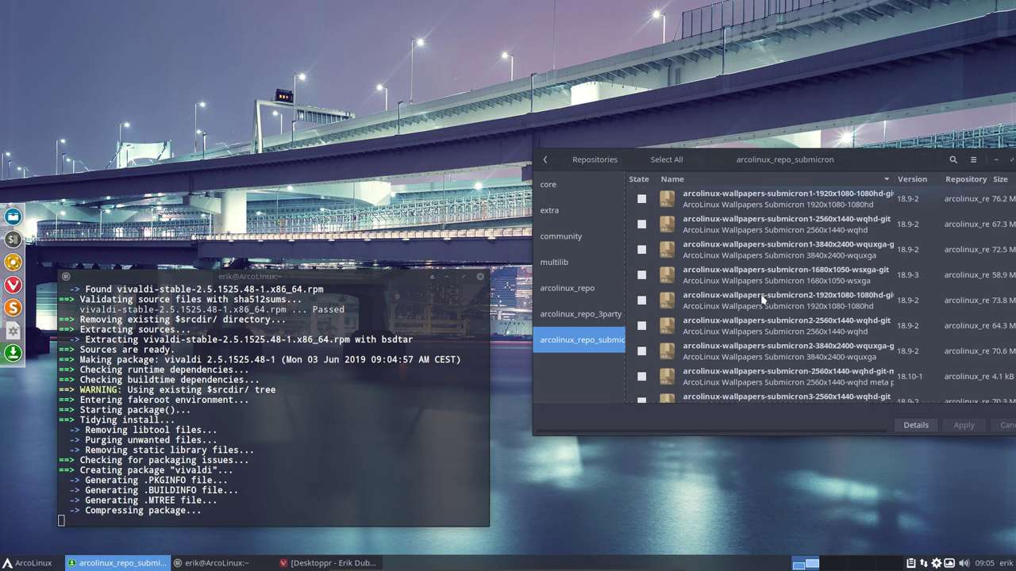
pyautogui.click(546, 161)
pyautogui.click(570, 297)
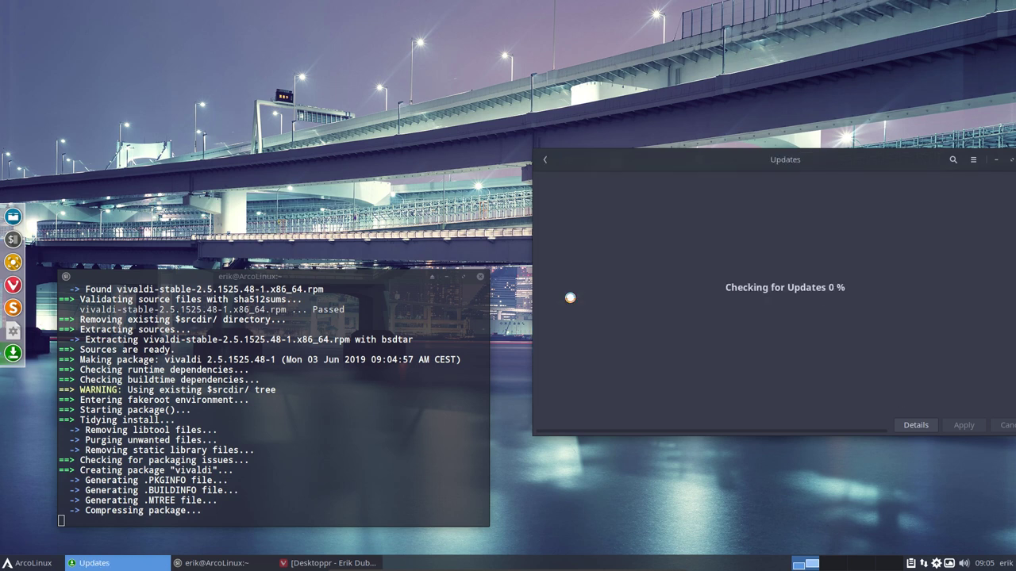
pyautogui.click(546, 160)
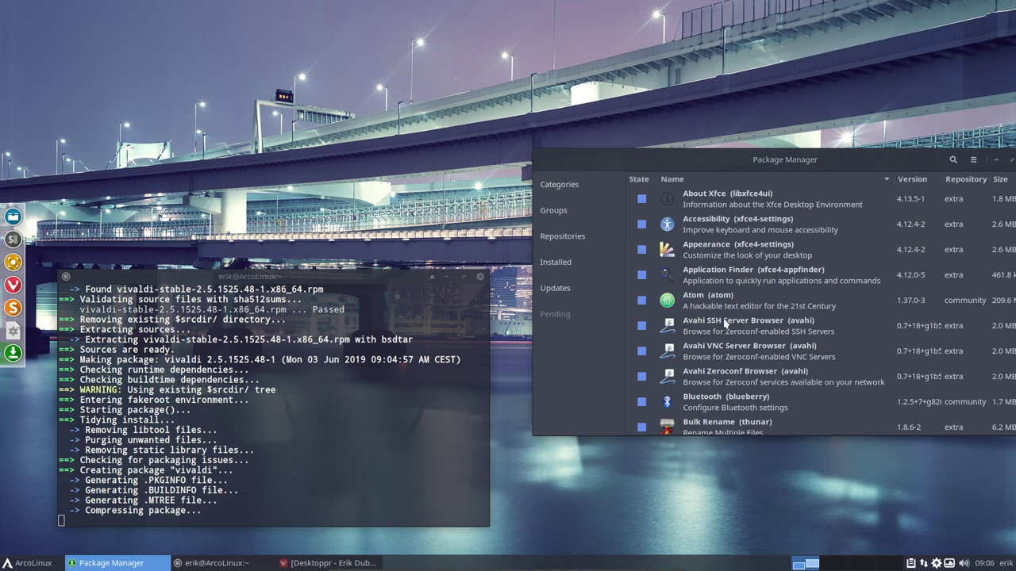
# Search Pamac for 'lsb-release' and open the package's details
pyautogui.click(953, 159)
pyautogui.write('lsb')
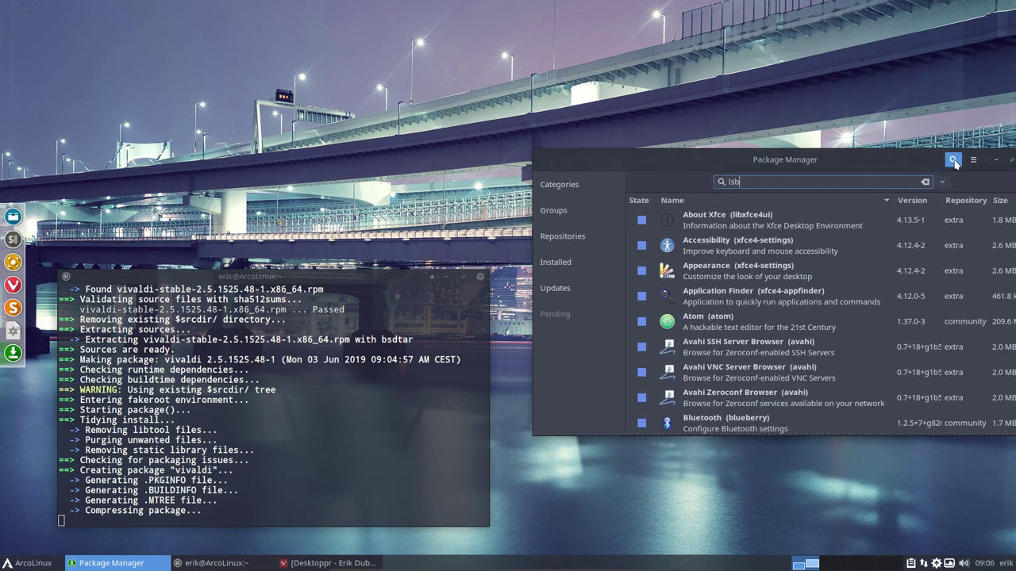
pyautogui.write('-release')
pyautogui.press('Return')
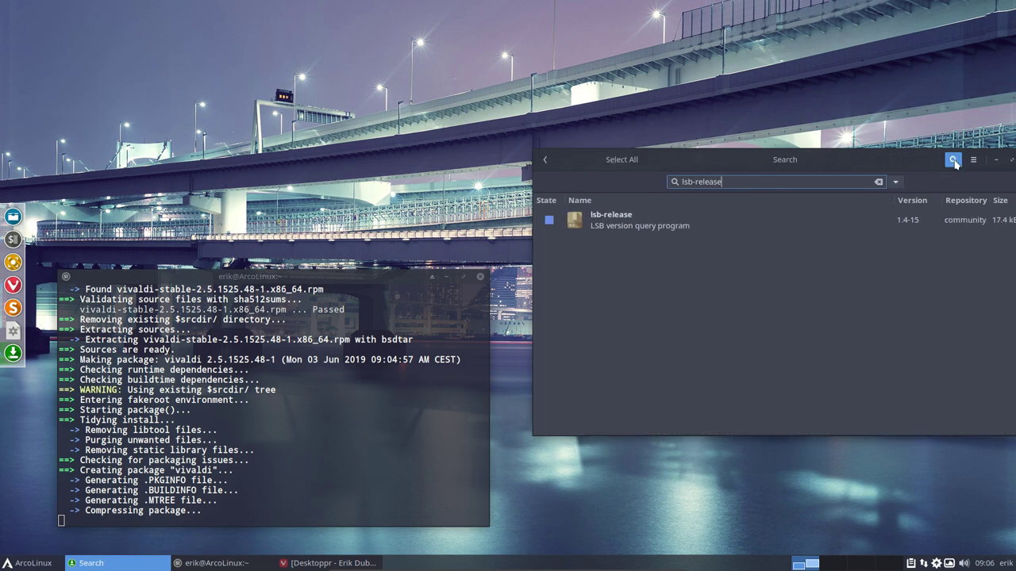
pyautogui.click(603, 222)
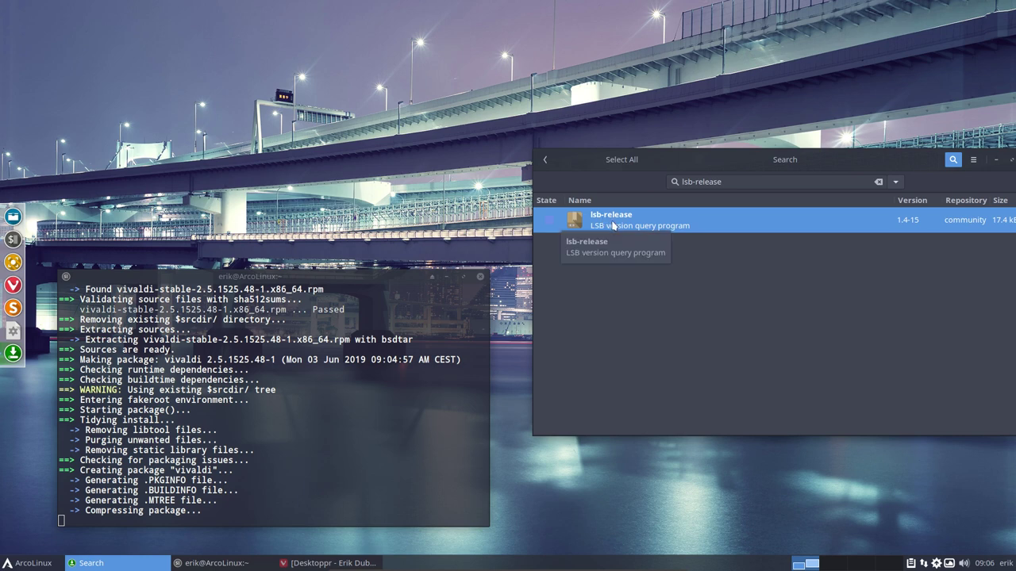
pyautogui.doubleClick(611, 222)
# Check lsb-release's dependencies and files, selecting the /etc/lsb-release and man page paths
pyautogui.click(578, 211)
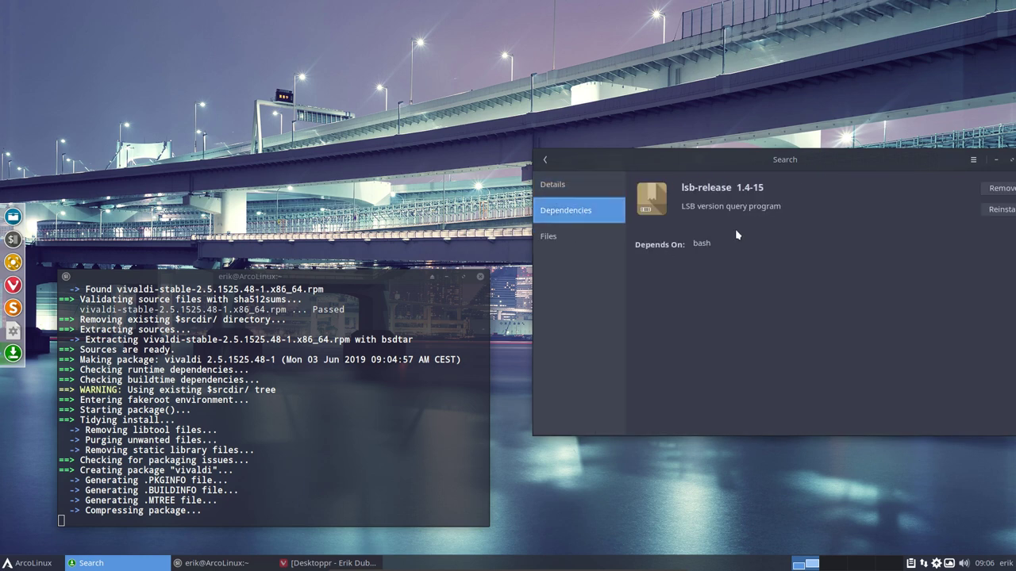
pyautogui.click(549, 237)
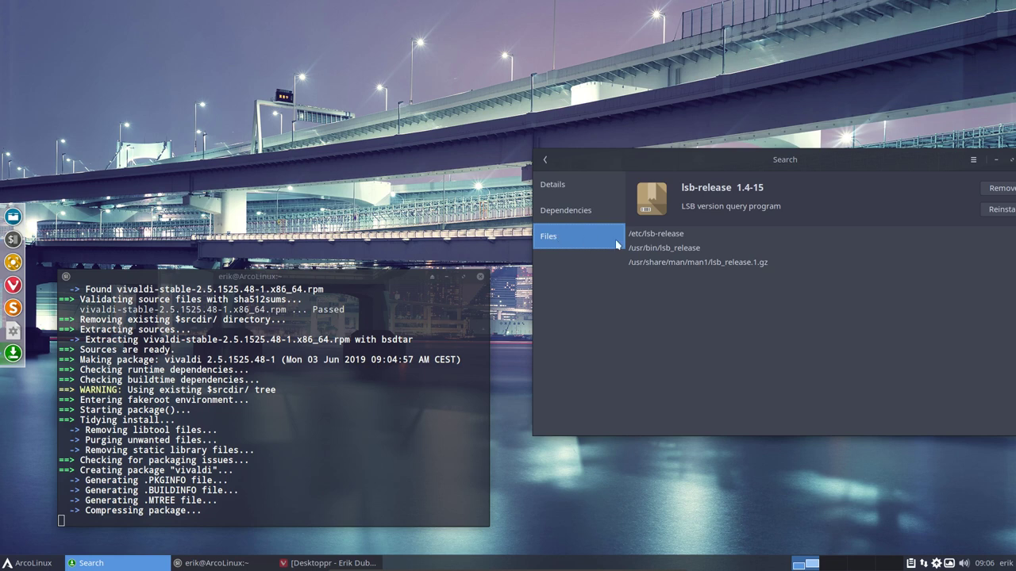
pyautogui.moveTo(645, 232); pyautogui.dragTo(660, 247)
pyautogui.click(679, 248)
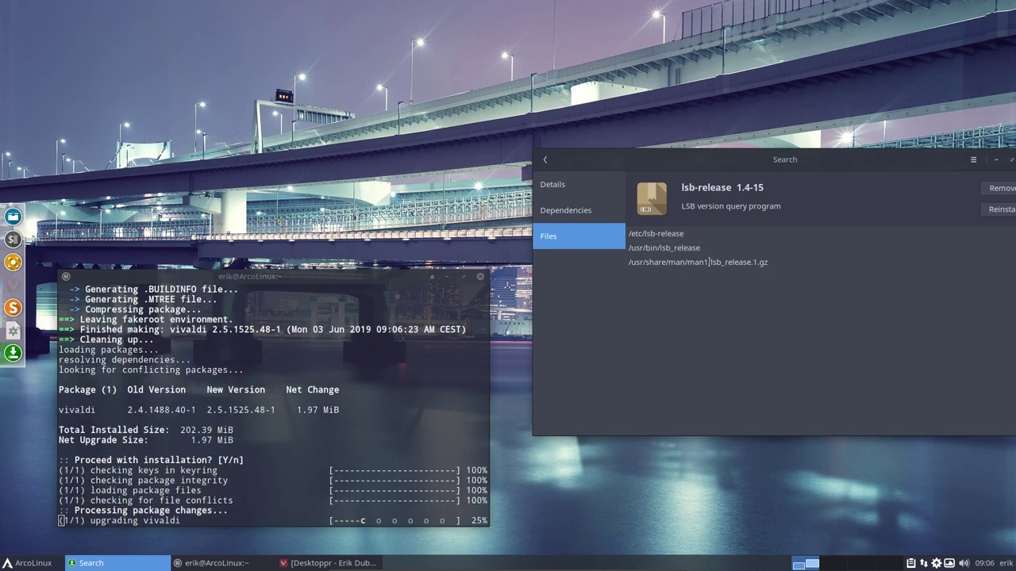
pyautogui.moveTo(709, 262); pyautogui.dragTo(765, 262)
# Open a new terminal and try looking up the lsb-release man page
pyautogui.click(691, 294)
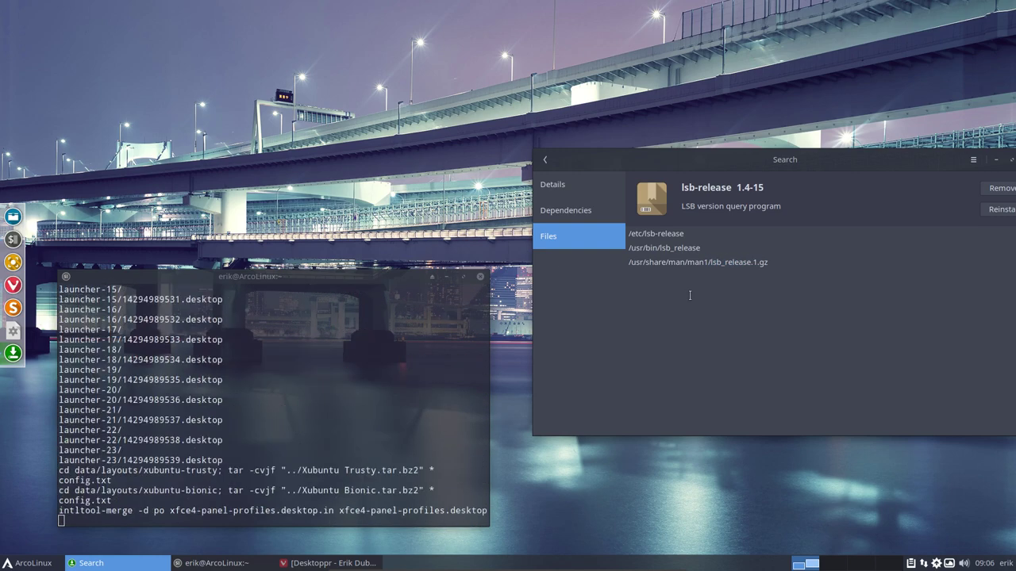
pyautogui.hotkey('ctrl', 'alt', 't')
pyautogui.write('l')
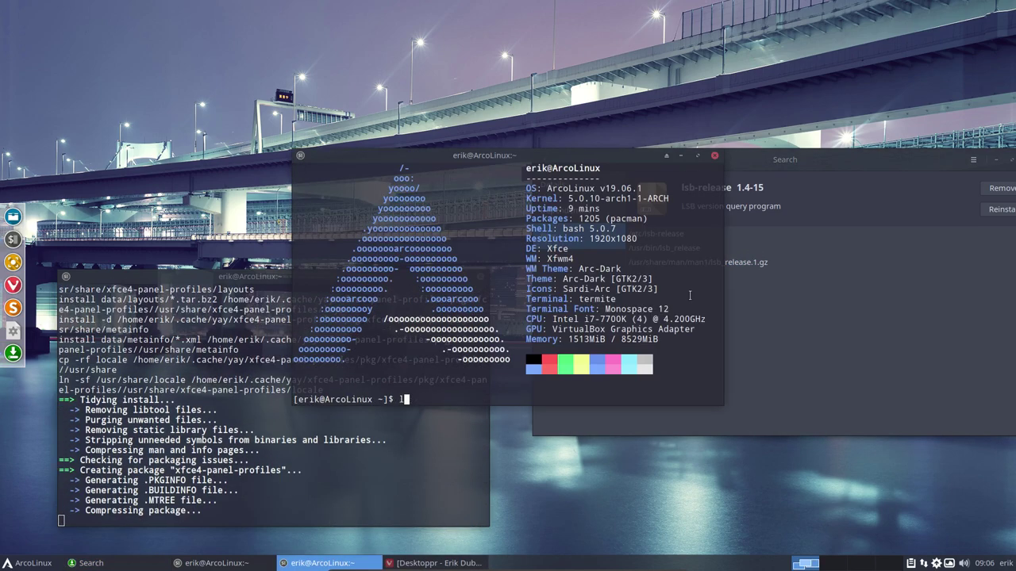
pyautogui.press('BackSpace')
pyautogui.write('man lsb')
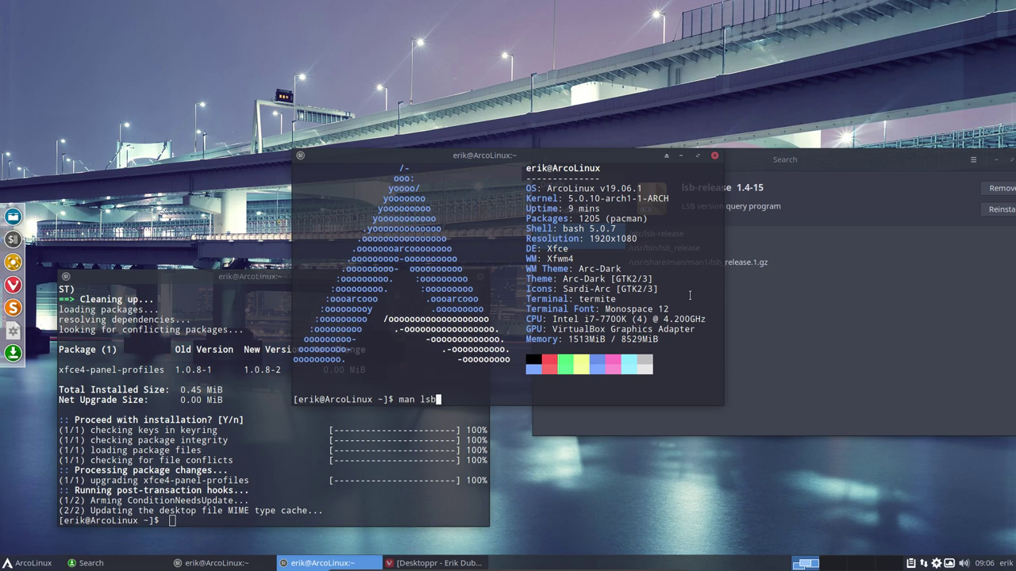
pyautogui.write('-rele')
pyautogui.write('s')
pyautogui.write('se')
pyautogui.press('Return')
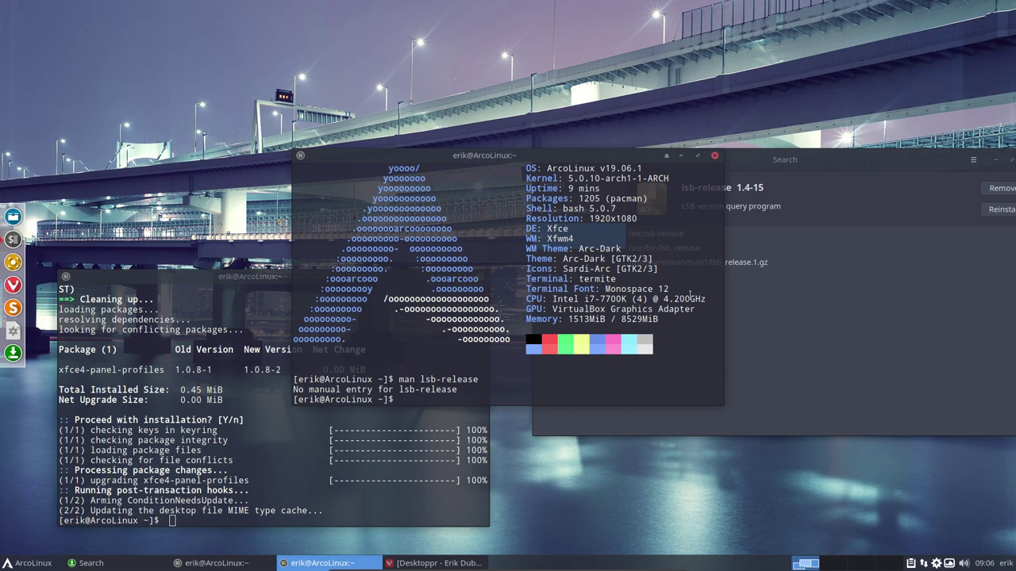
# Try 'lsb-release --help', then successfully run 'lsb_release --help'
pyautogui.moveTo(599, 153); pyautogui.dragTo(500, 192)
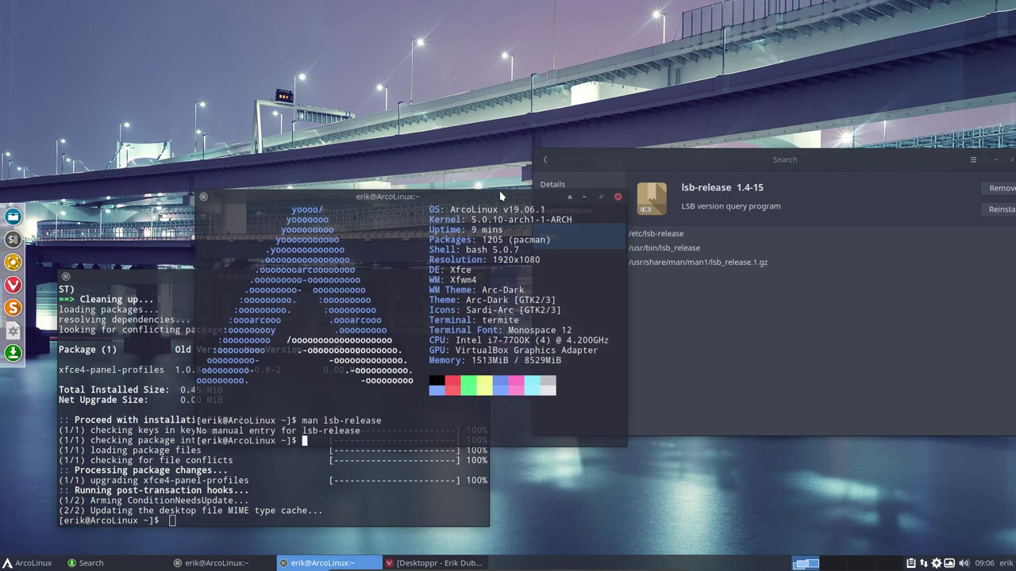
pyautogui.write('lsb-release --help')
pyautogui.press('Return')
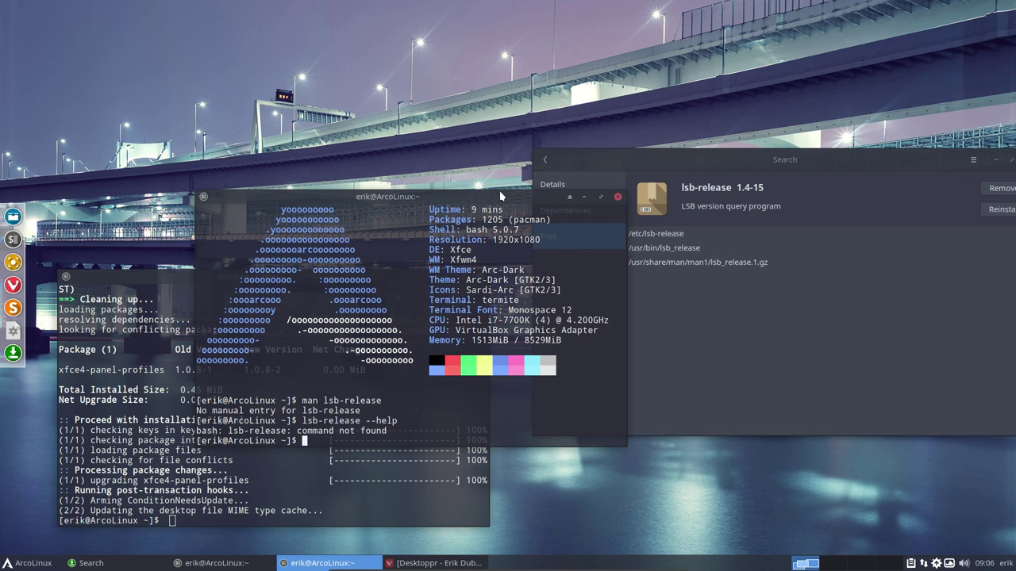
pyautogui.write('lsb_release --help')
pyautogui.press('Return')
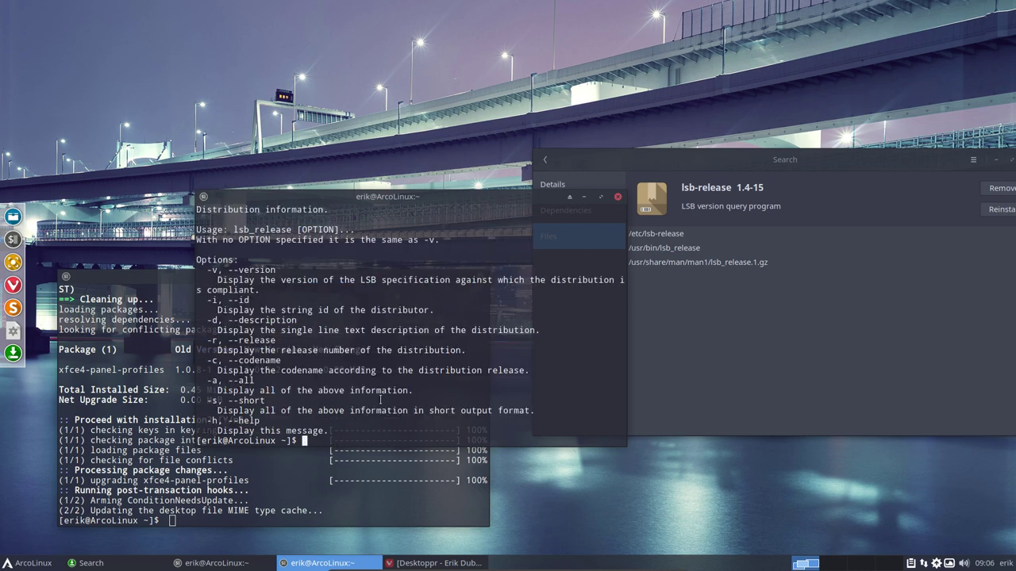
# Select the lsb_release file paths in Pamac and shift the Pamac window left
pyautogui.click(689, 267)
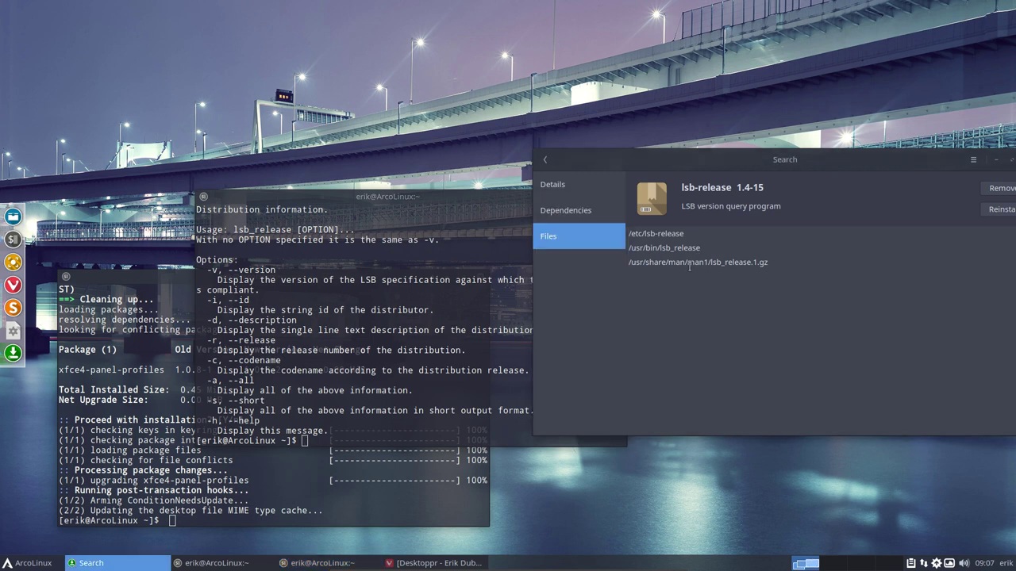
pyautogui.moveTo(682, 265); pyautogui.dragTo(762, 350)
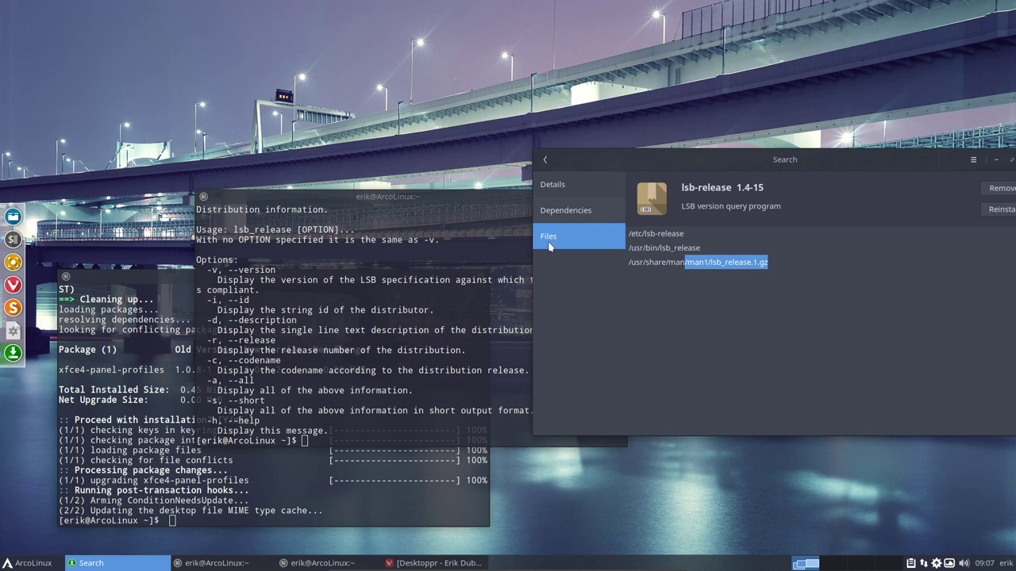
pyautogui.click(520, 250)
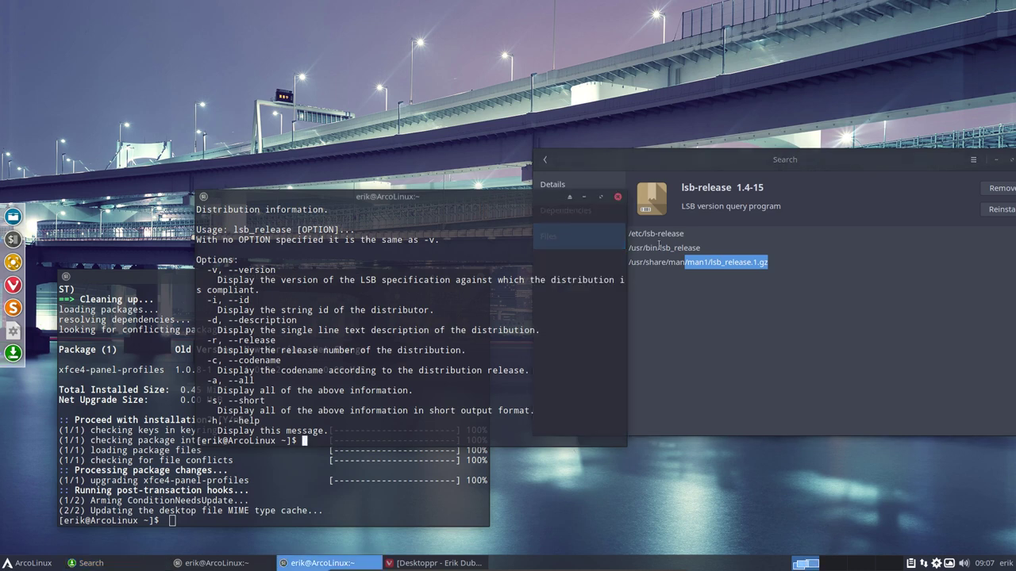
pyautogui.moveTo(661, 247); pyautogui.dragTo(718, 247)
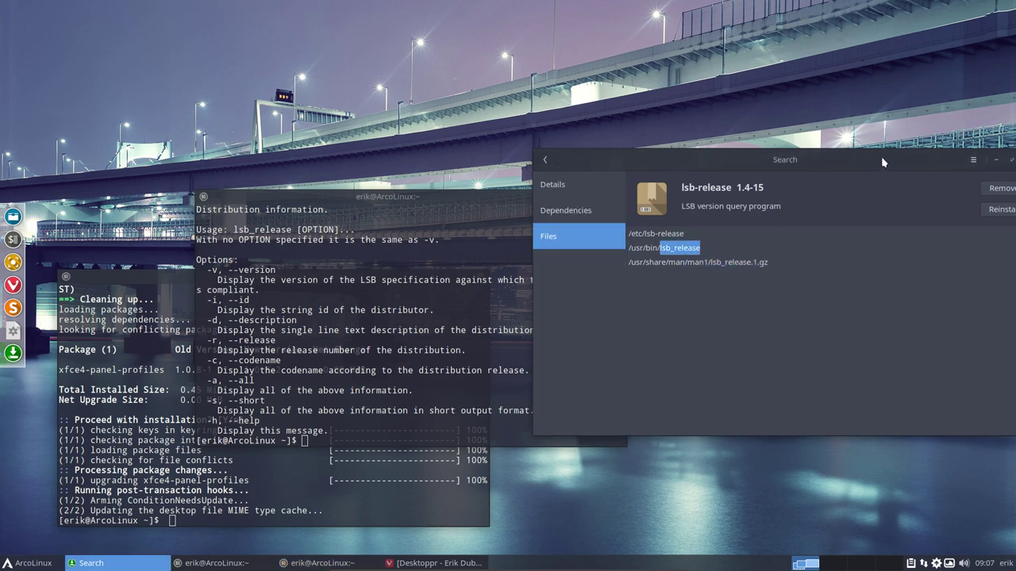
pyautogui.moveTo(881, 162); pyautogui.dragTo(717, 162)
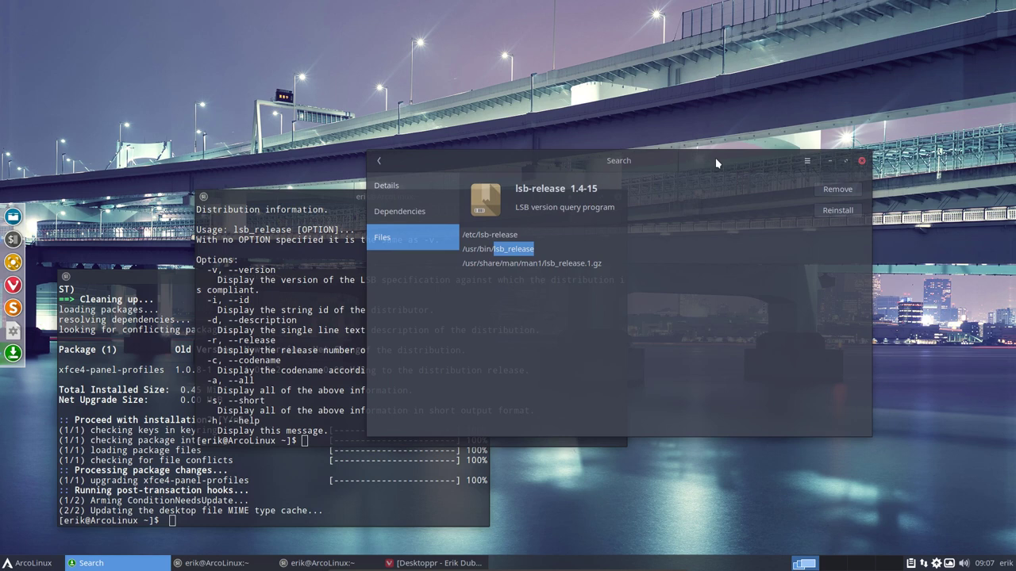
pyautogui.click(543, 251)
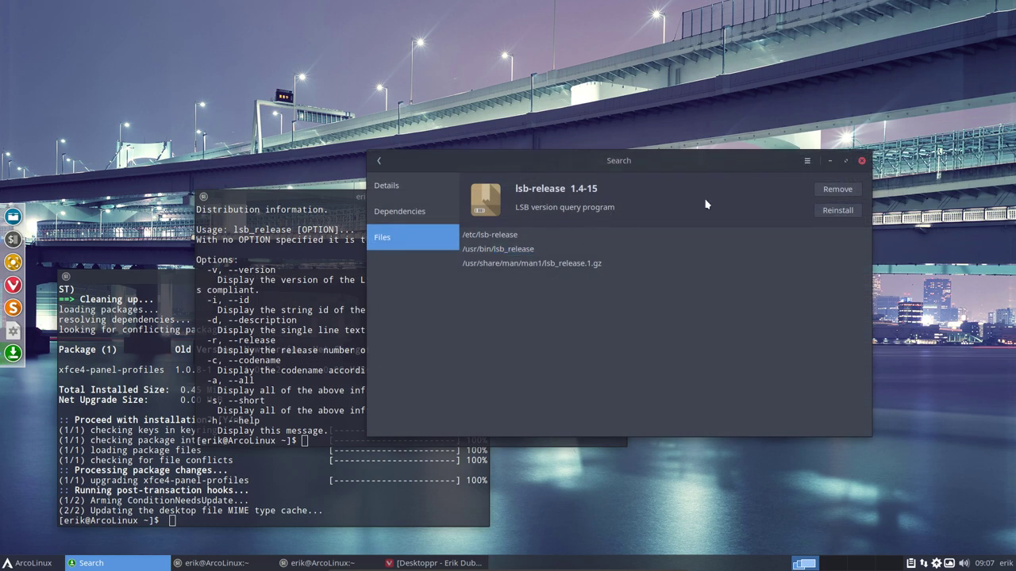
# Search Pamac for 'sublime' and open the sublime-text-dev package details
pyautogui.click(378, 161)
pyautogui.click(379, 162)
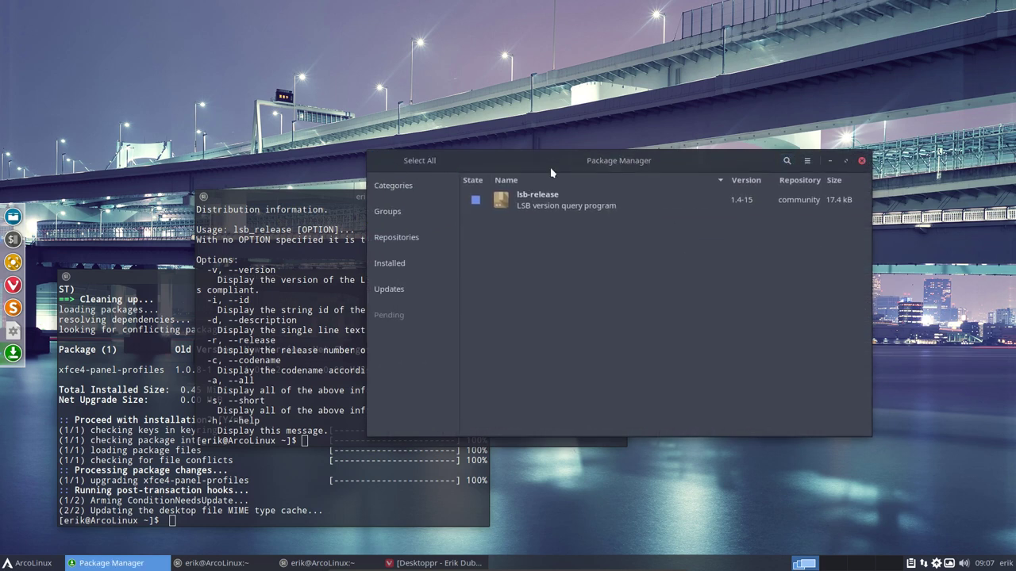
pyautogui.click(787, 160)
pyautogui.write('sublime')
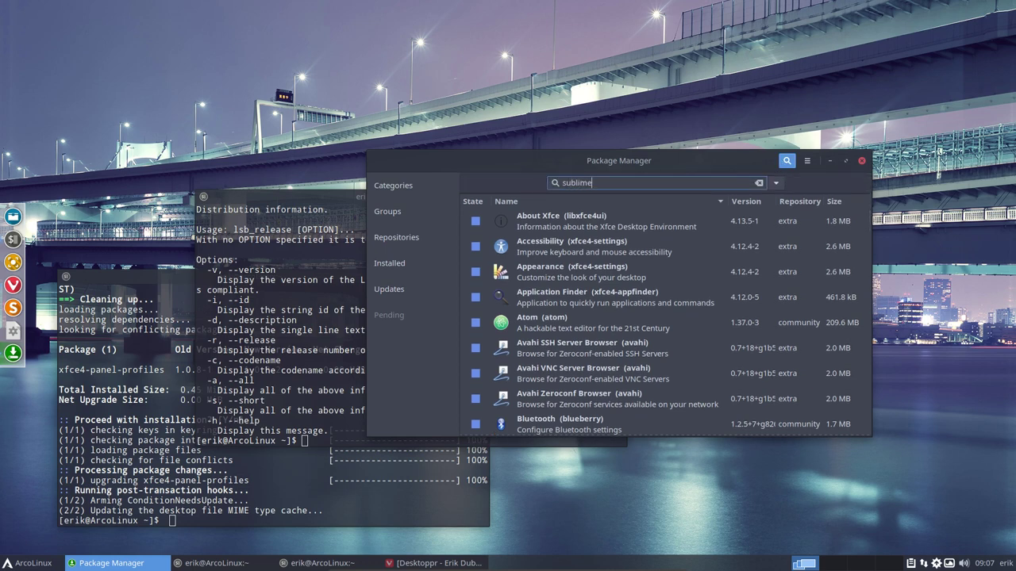
pyautogui.click(471, 230)
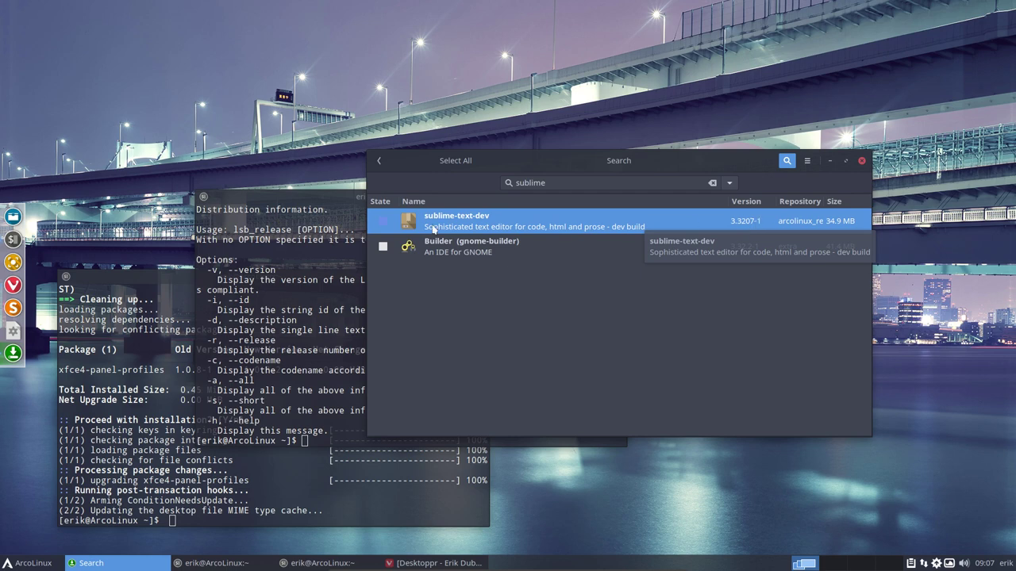
pyautogui.click(469, 220)
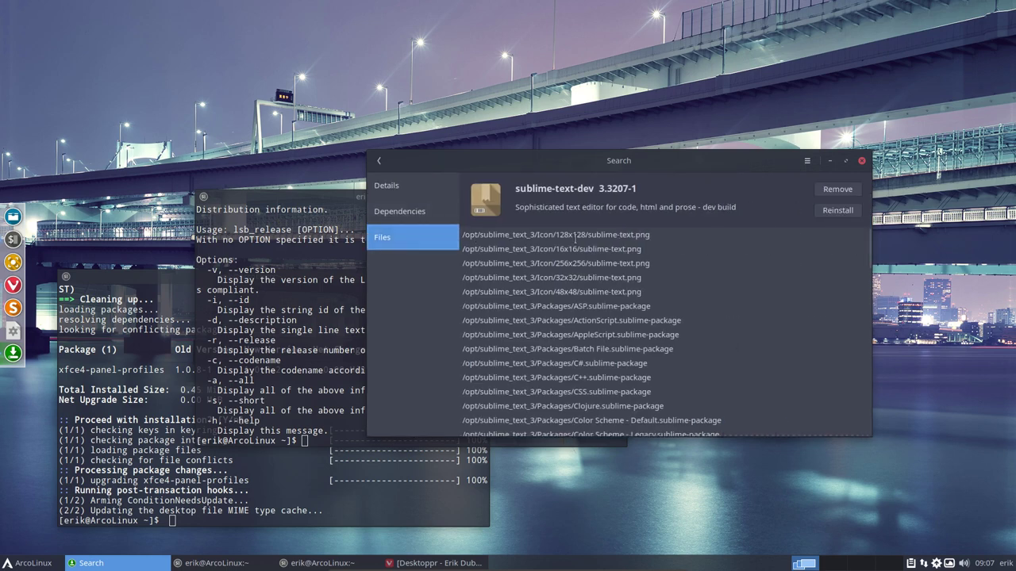
# Review sublime-text-dev's installed files, including /usr/bin/subl3, then close Pamac
pyautogui.scroll(-12, 576, 238)
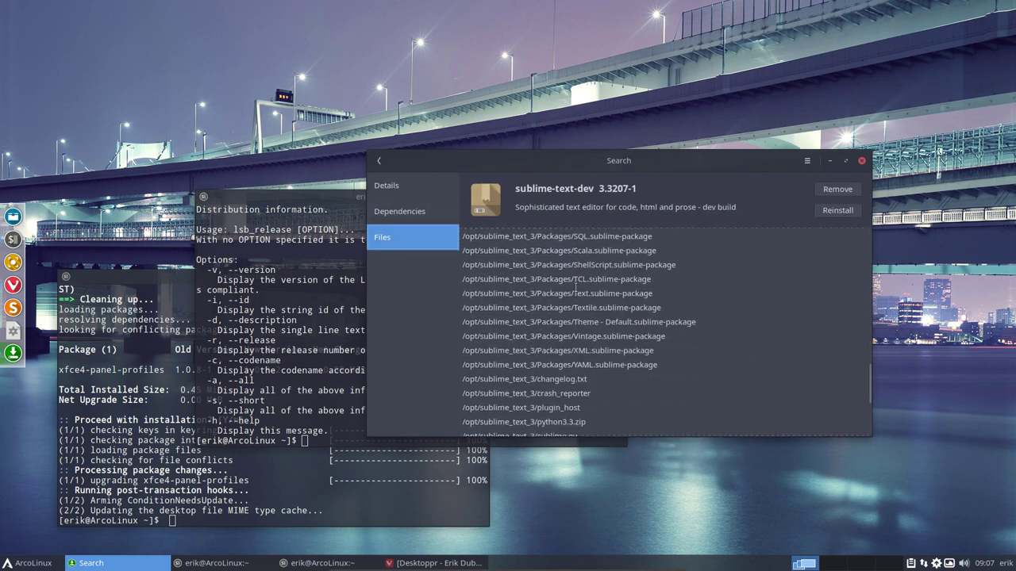
pyautogui.scroll(10, 577, 286)
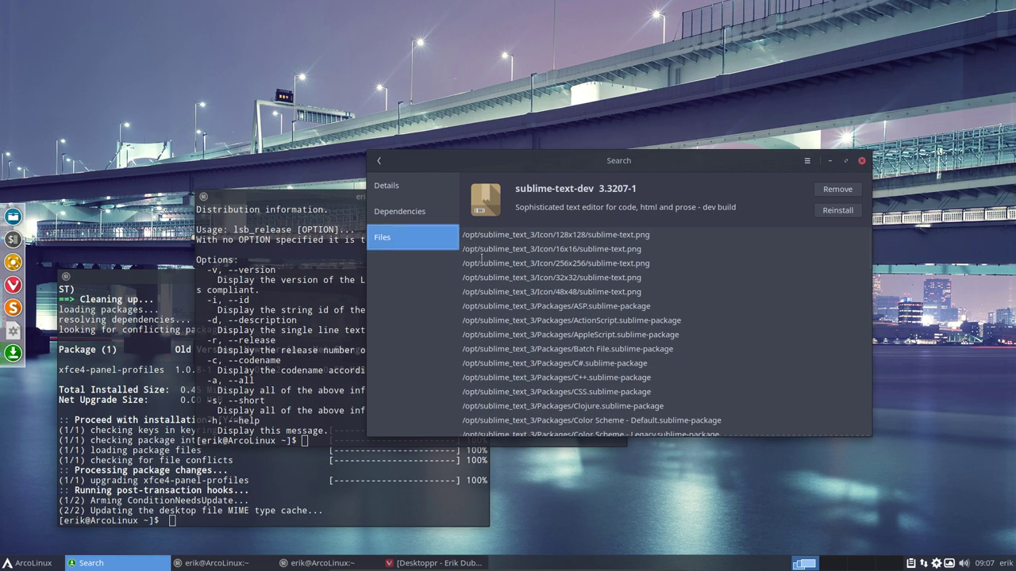
pyautogui.scroll(-15, 570, 302)
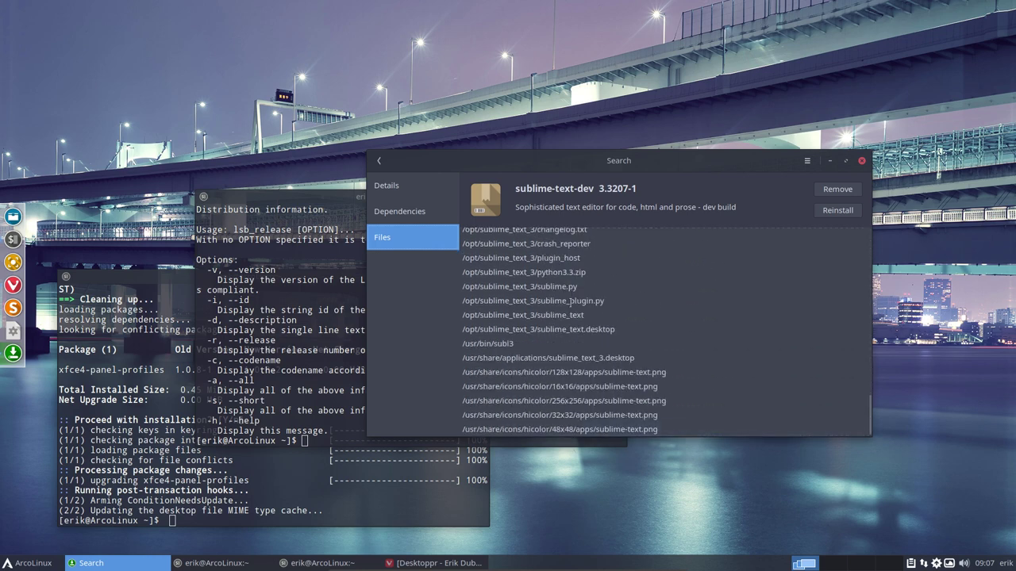
pyautogui.moveTo(492, 343); pyautogui.dragTo(525, 344)
pyautogui.click(862, 161)
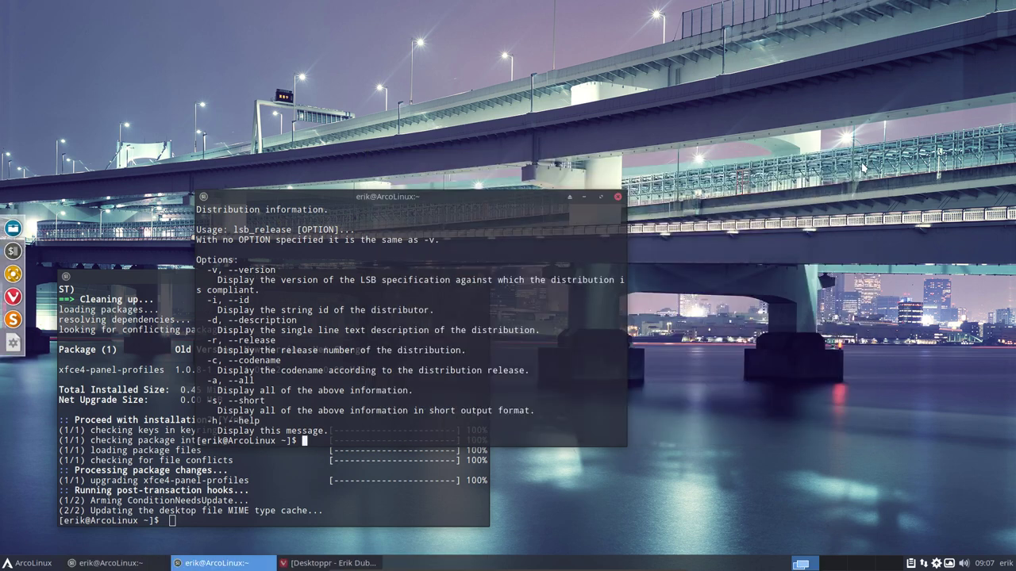
# Close both terminals and rerun the pksyua update alias in a fresh terminal, entering the sudo password
pyautogui.click(619, 200)
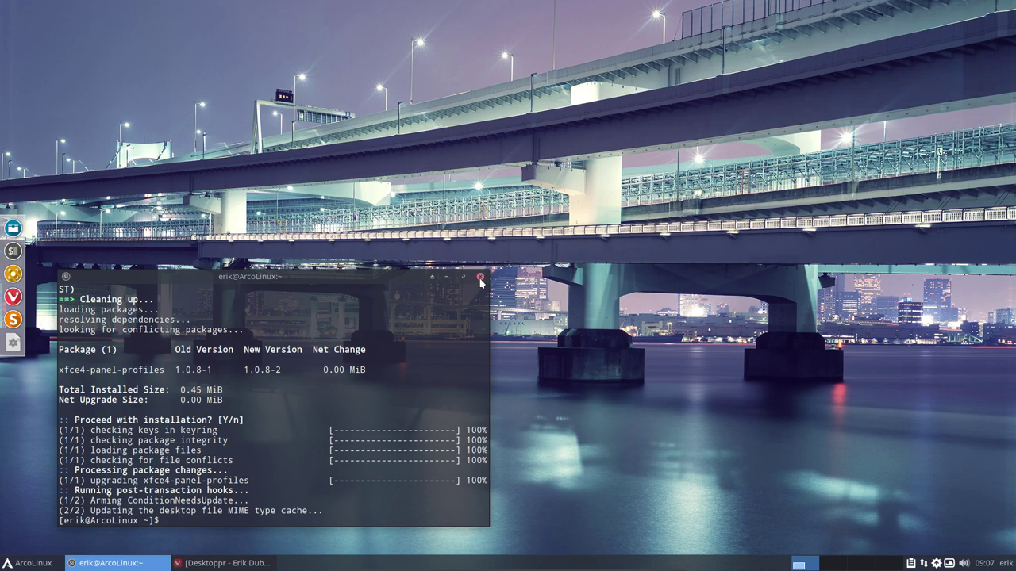
pyautogui.click(480, 278)
pyautogui.press('super+Return')
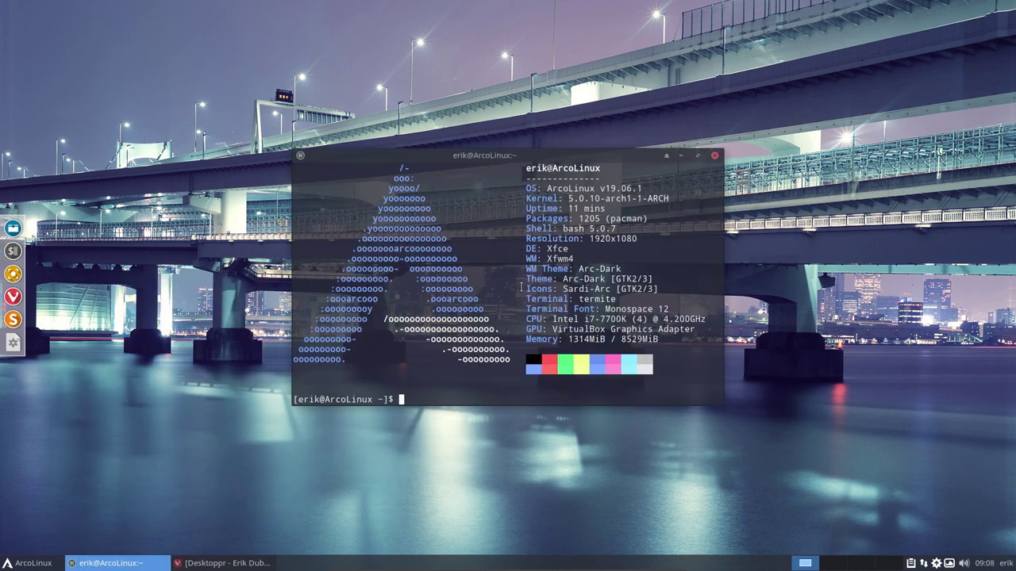
pyautogui.write('pksyua')
pyautogui.press('Return')
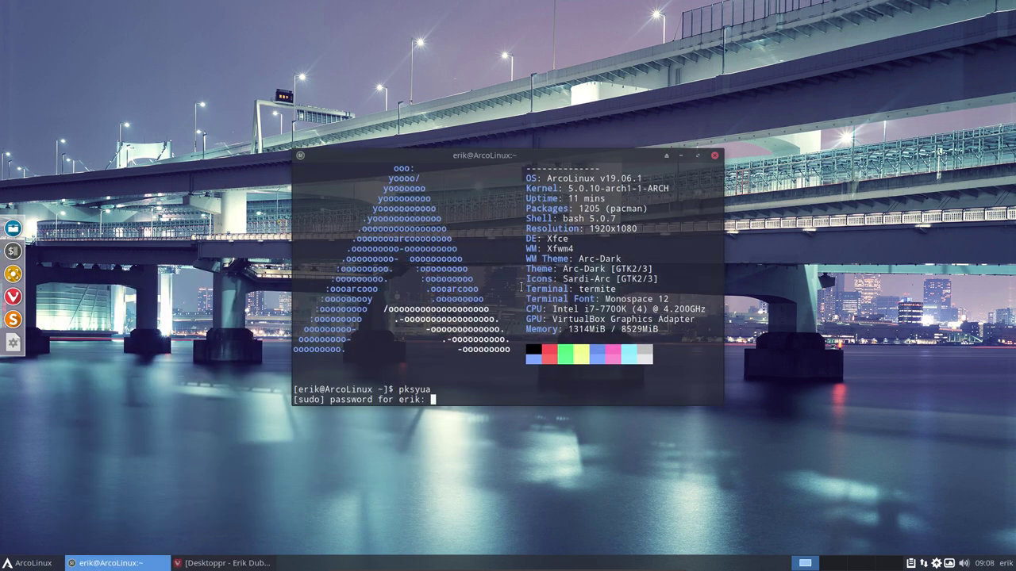
pyautogui.press('Return')
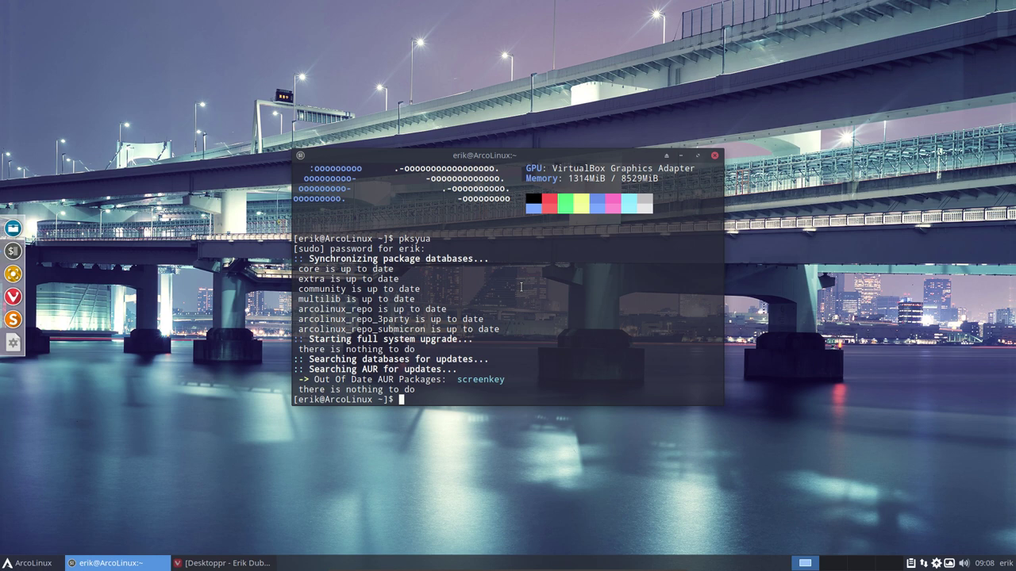
# In a new Vivaldi tab, search 'aur arch' and open the AUR home page
pyautogui.click(216, 563)
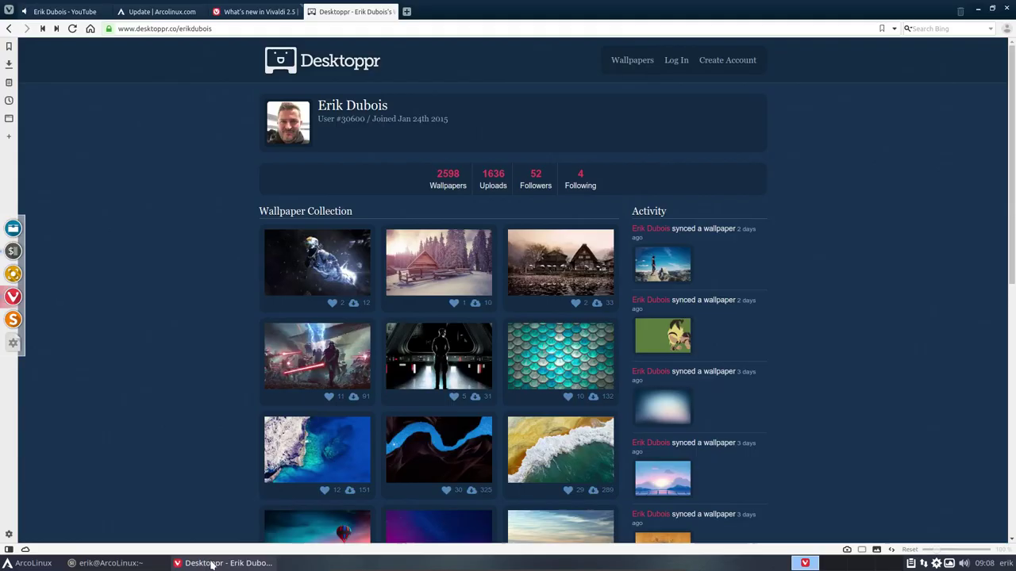
pyautogui.click(407, 11)
pyautogui.write('a')
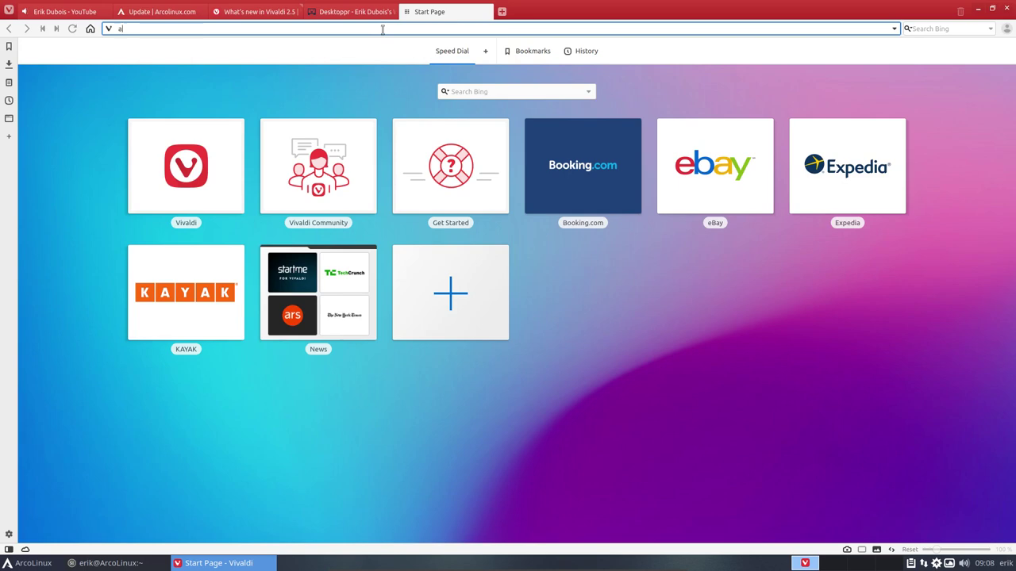
pyautogui.write('ur arch')
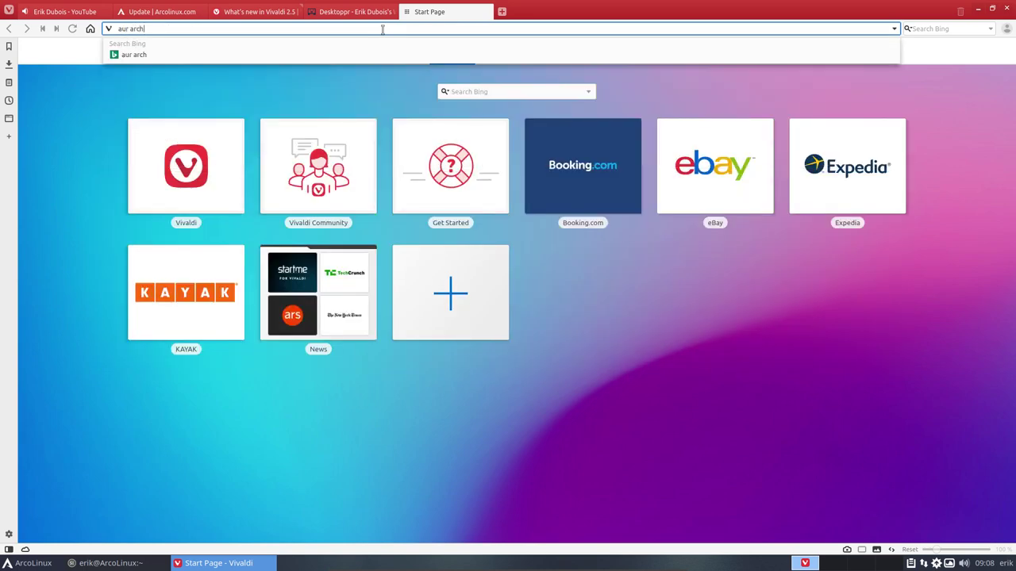
pyautogui.press('Return')
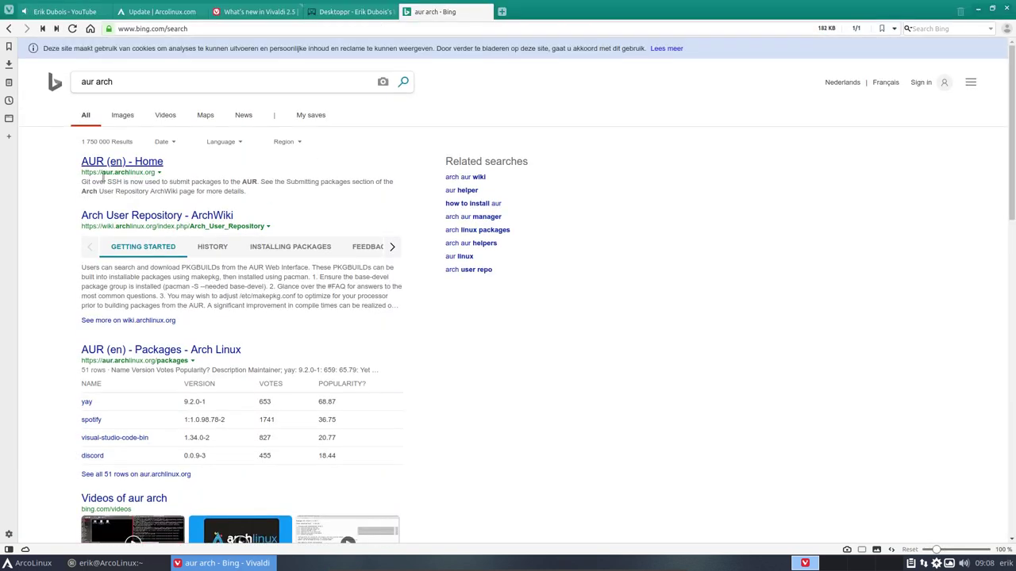
pyautogui.click(122, 165)
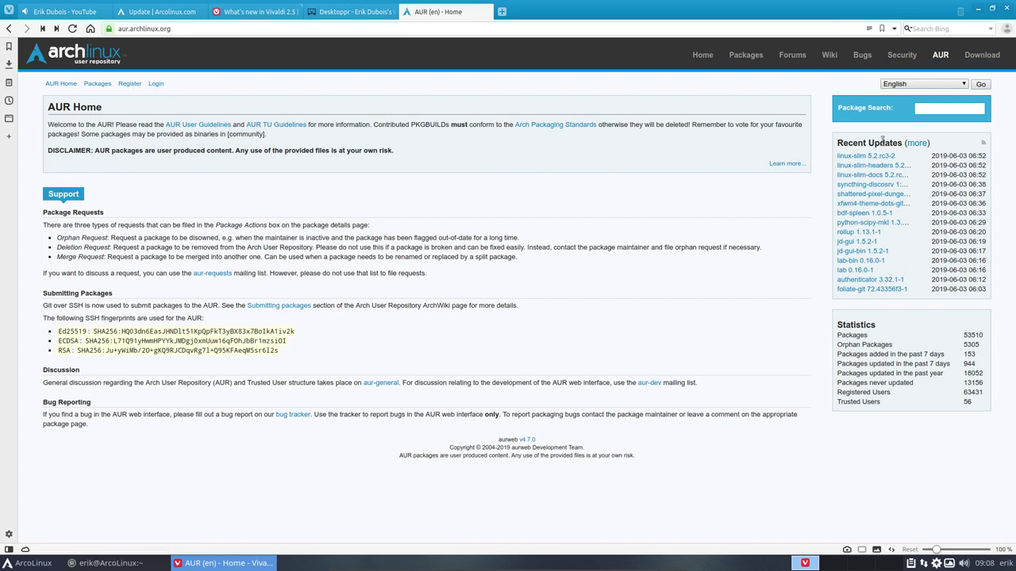
# Search the AUR for 'screenkey'
pyautogui.click(924, 110)
pyautogui.write('screenkey')
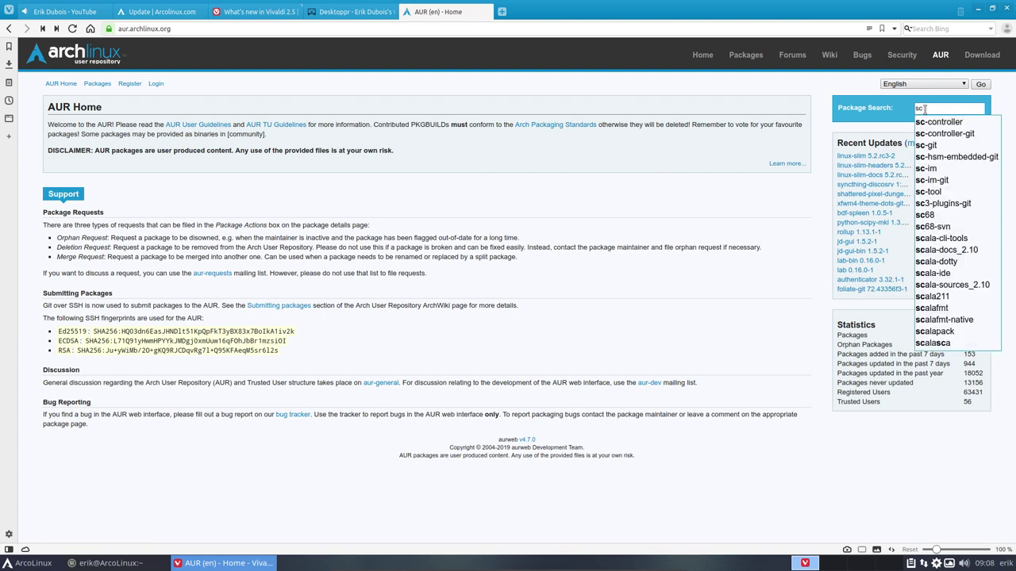
pyautogui.press('Return')
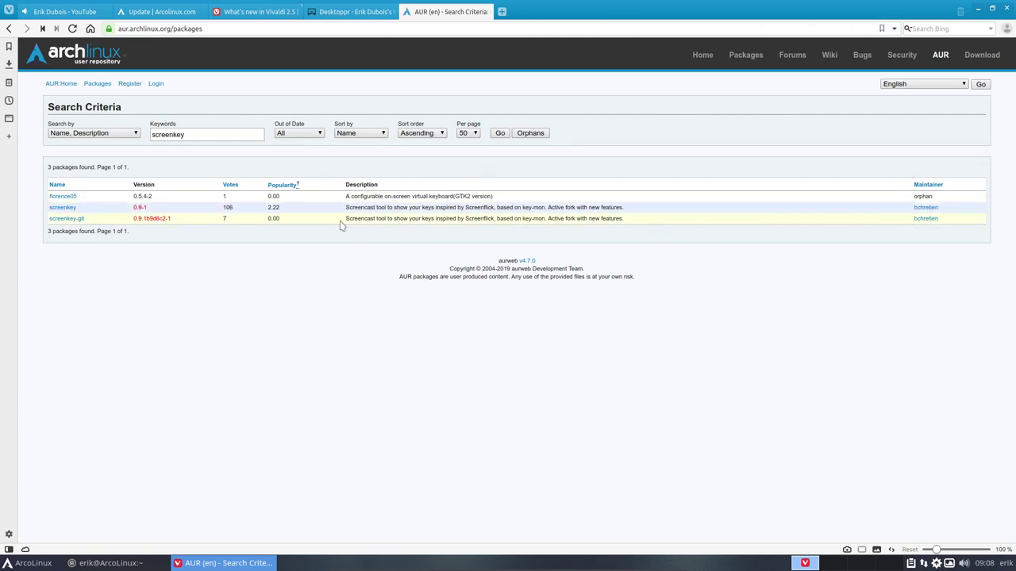
# Check screenkey's upstream GitHub releases up to 0.9, then close the GitHub and Desktoppr tabs
pyautogui.click(68, 208)
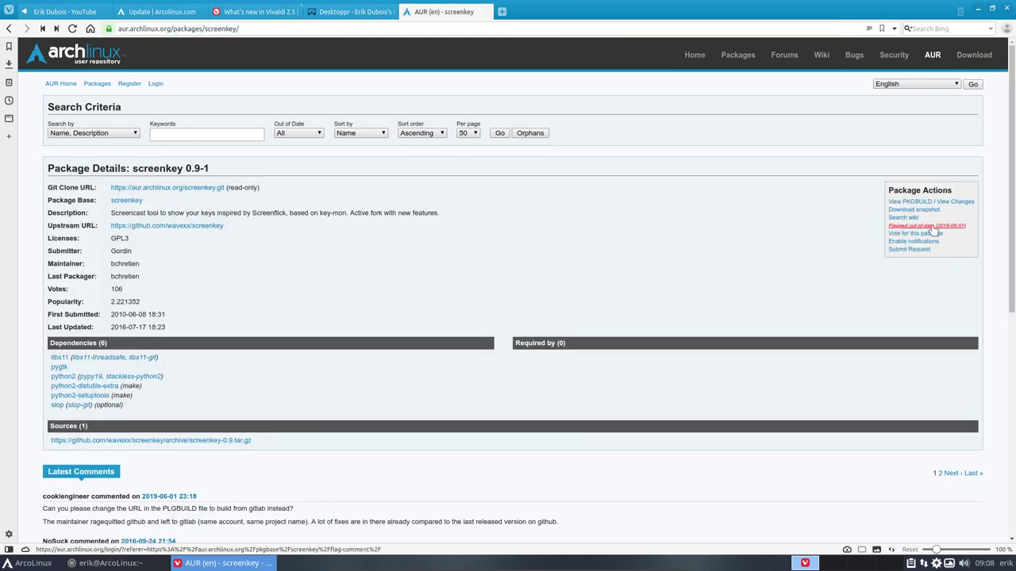
pyautogui.click(203, 226)
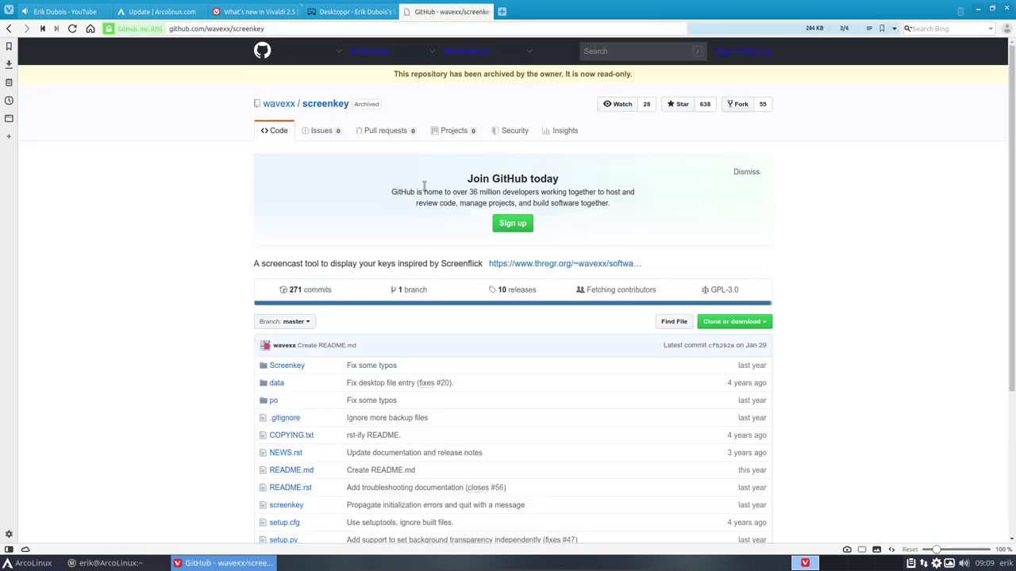
pyautogui.click(517, 305)
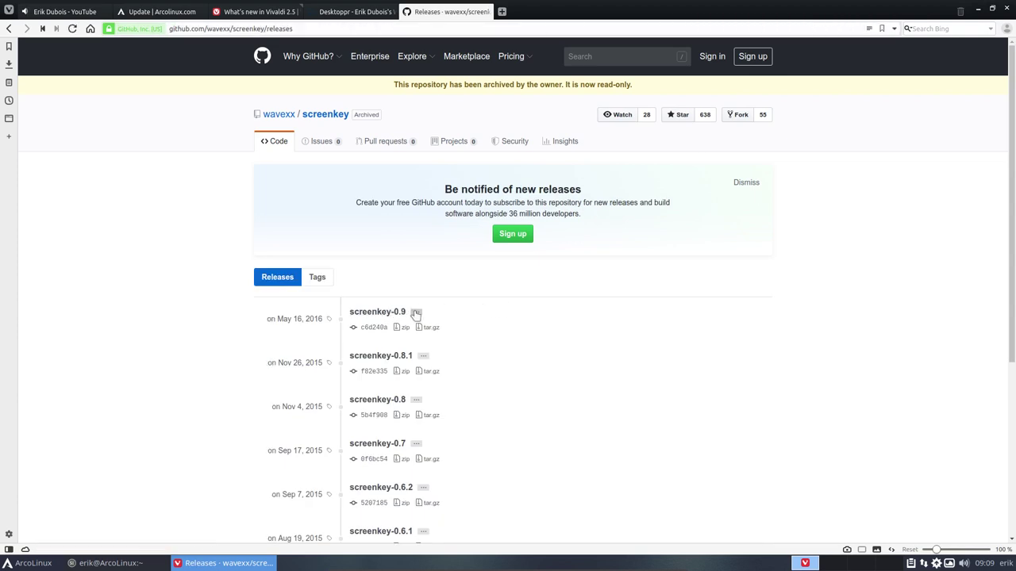
pyautogui.click(416, 313)
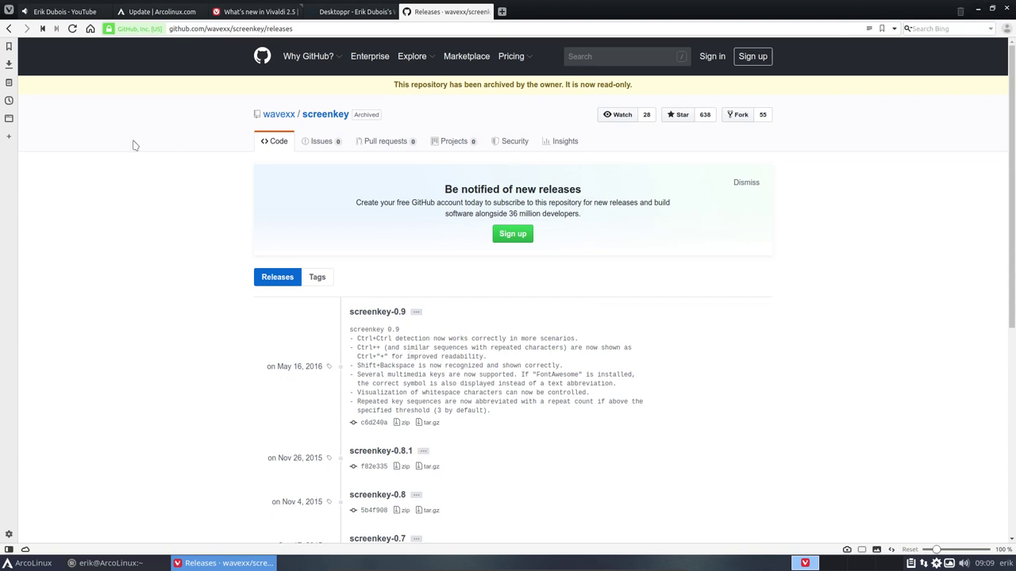
pyautogui.click(8, 29)
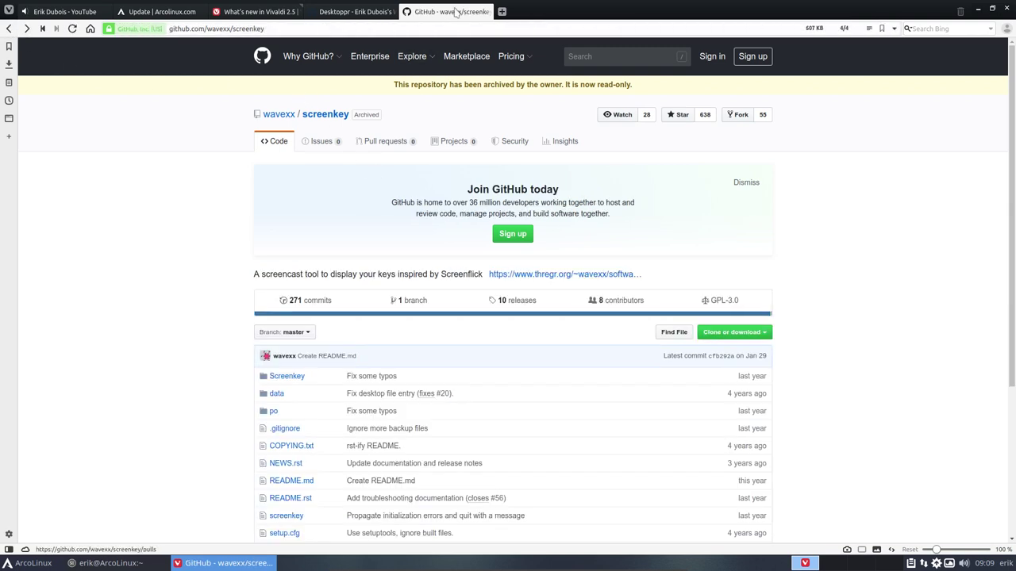
pyautogui.click(487, 11)
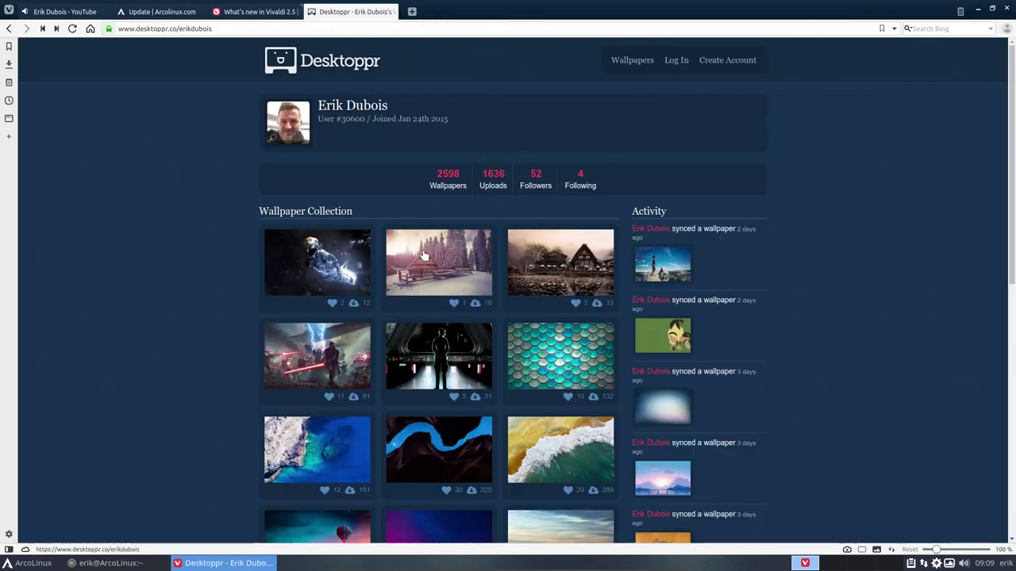
pyautogui.click(394, 11)
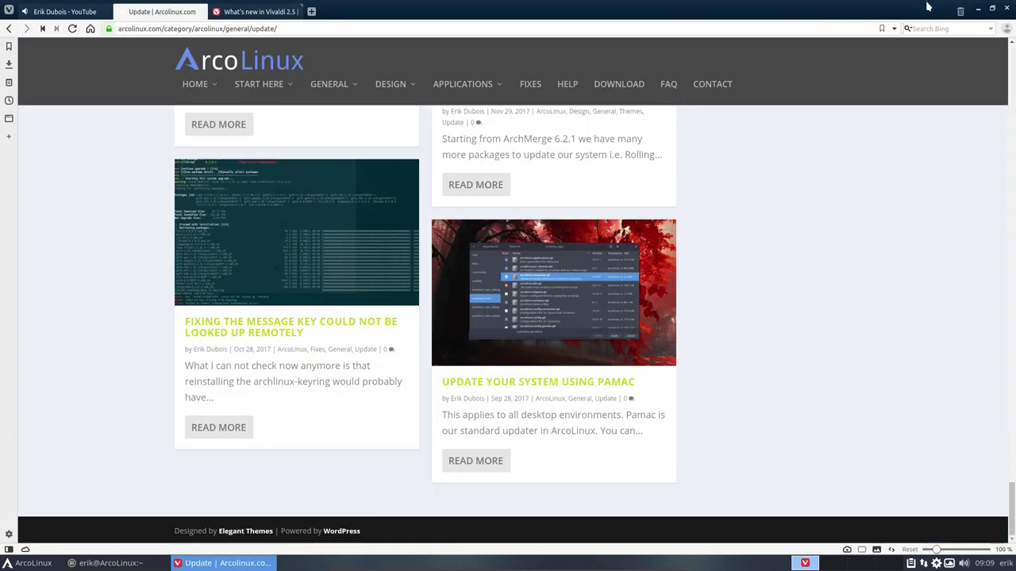
# Quit Vivaldi, confirming the exit, and close the terminal window
pyautogui.click(1008, 9)
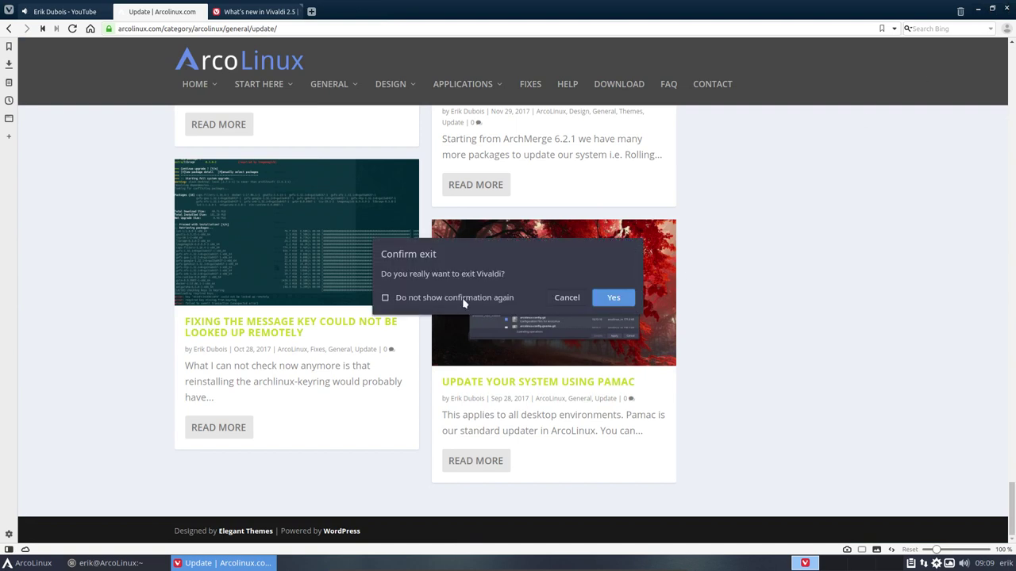
pyautogui.click(608, 299)
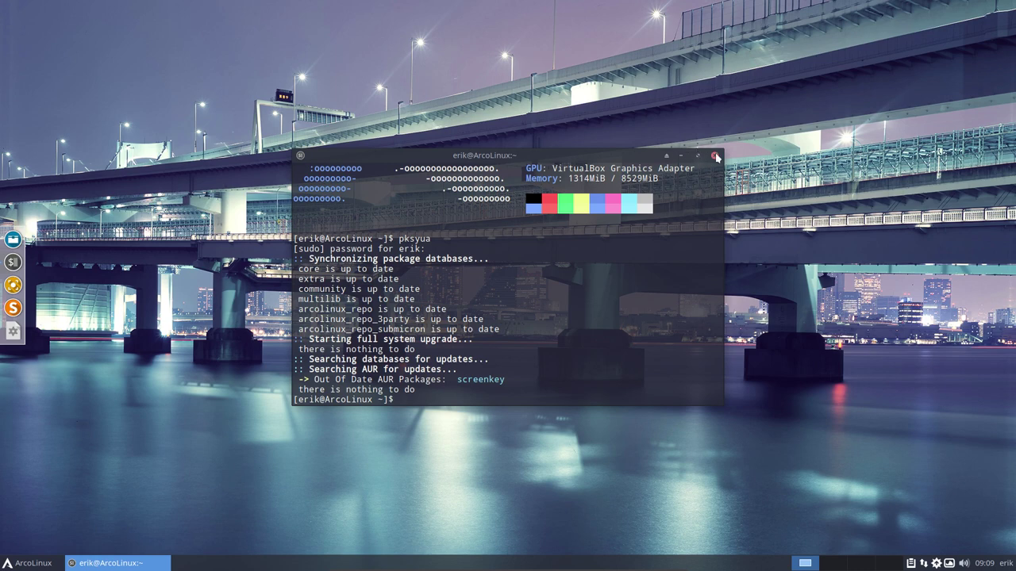
pyautogui.click(715, 156)
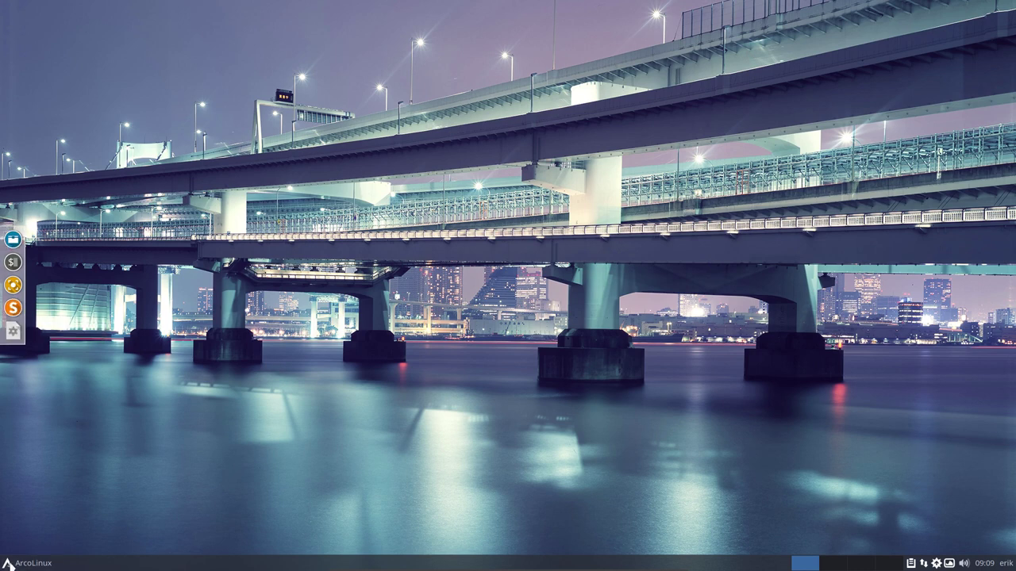
# Dismiss the applications menu and bring up the Plank dock's own context menu
pyautogui.rightClick(27, 562)
pyautogui.moveTo(41, 539)
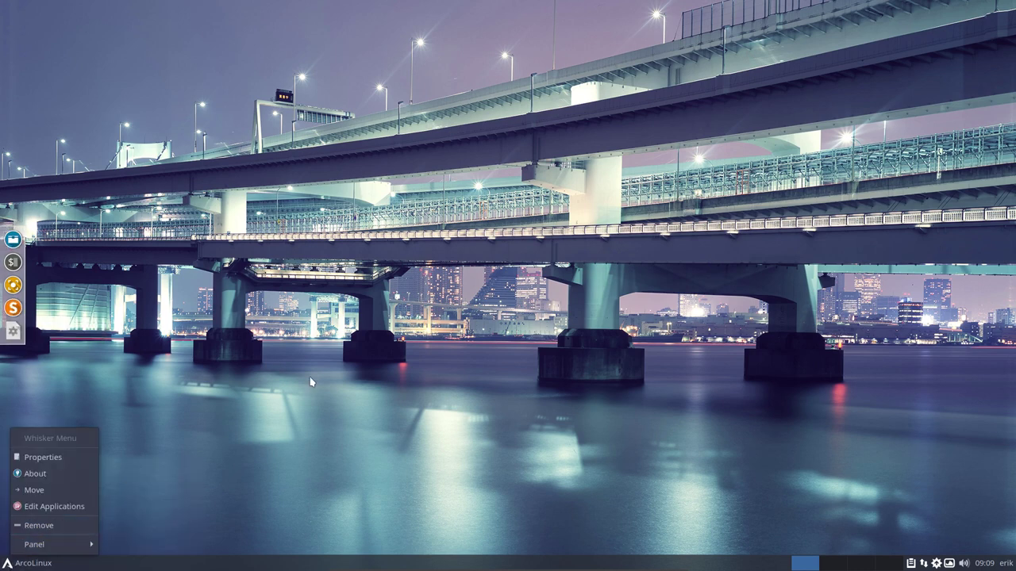
pyautogui.click(148, 454)
pyautogui.press('super')
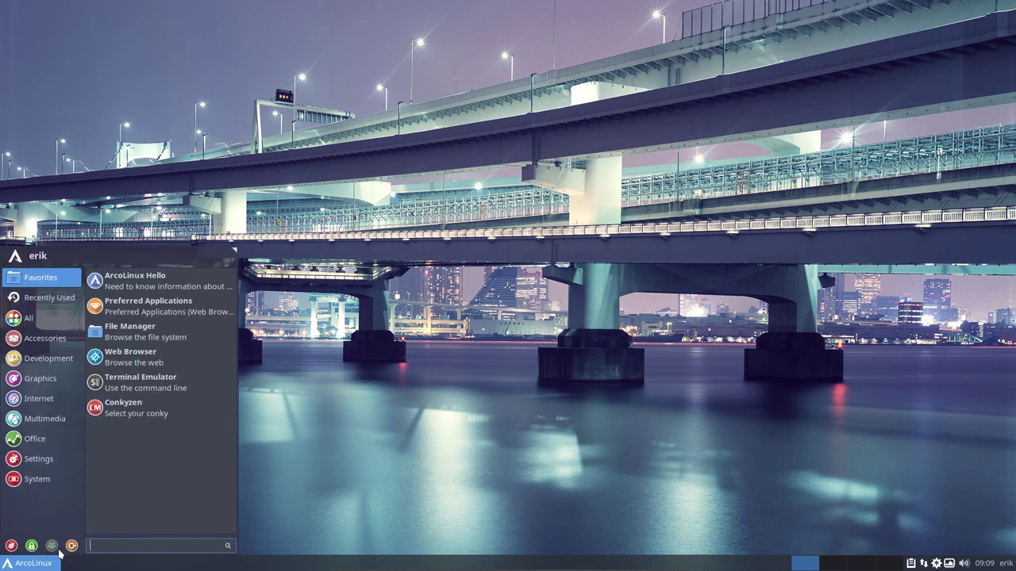
pyautogui.click(252, 459)
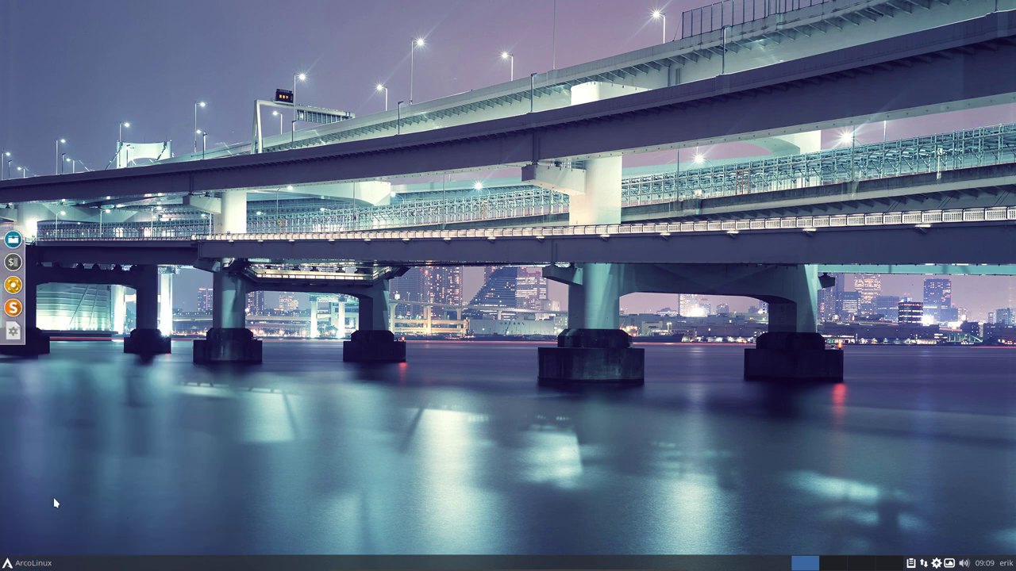
pyautogui.rightClick(12, 338)
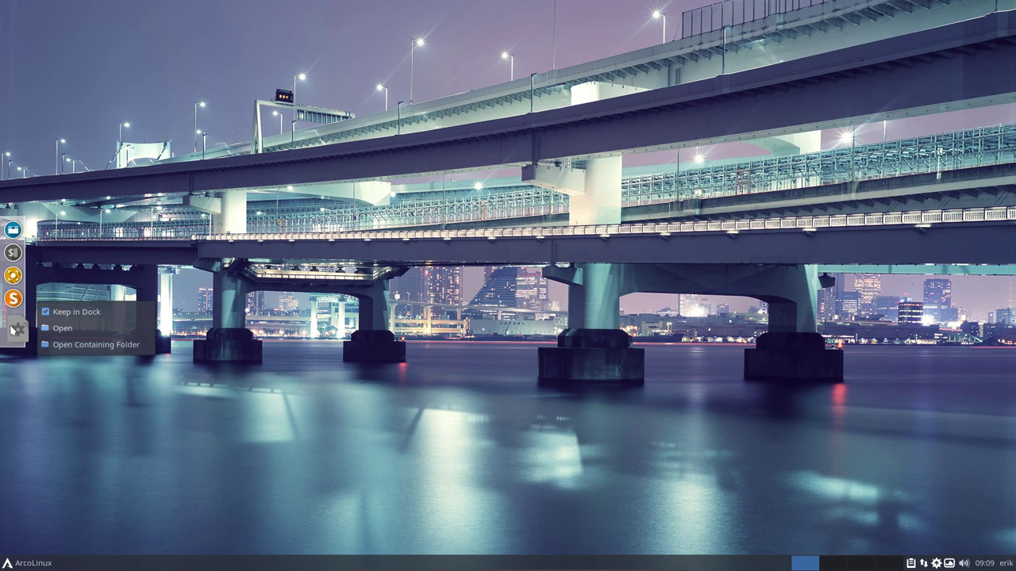
pyautogui.rightClick(13, 330)
pyautogui.keyDown('ctrl'); pyautogui.rightClick(12, 324); pyautogui.keyUp('ctrl')
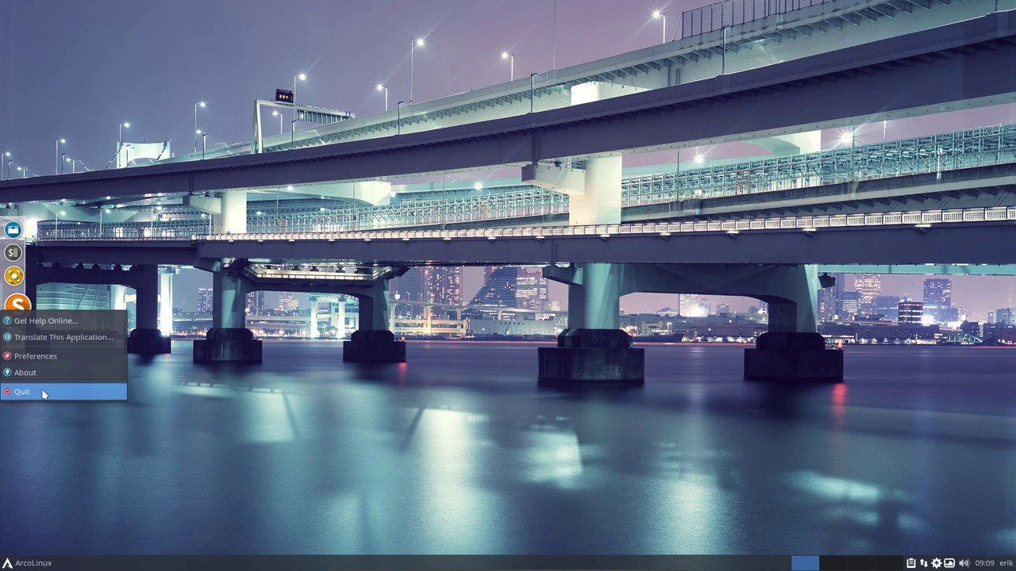
# Open and close the dock Preferences, then quit Plank from the dock menu
pyautogui.click(51, 356)
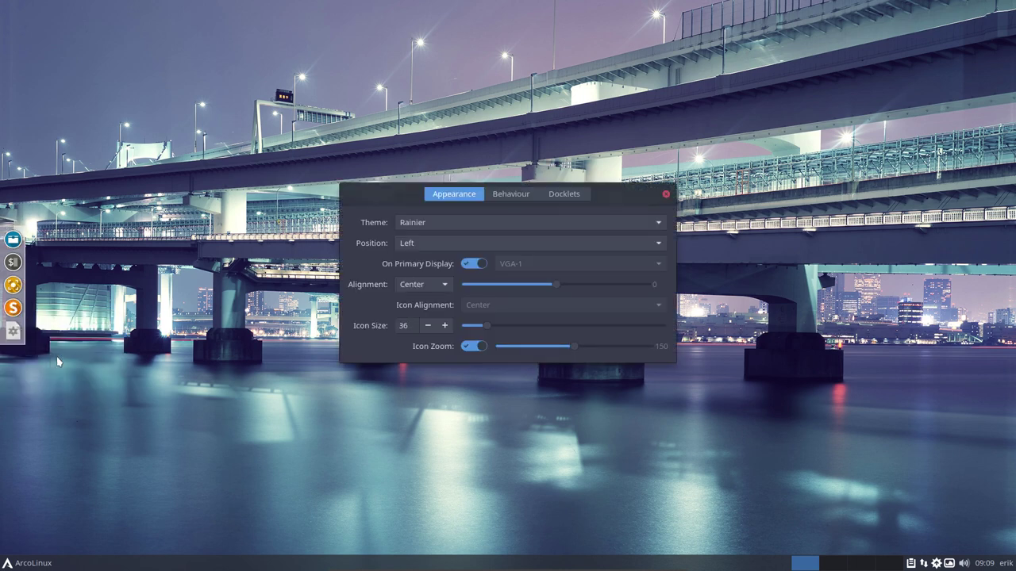
pyautogui.click(666, 193)
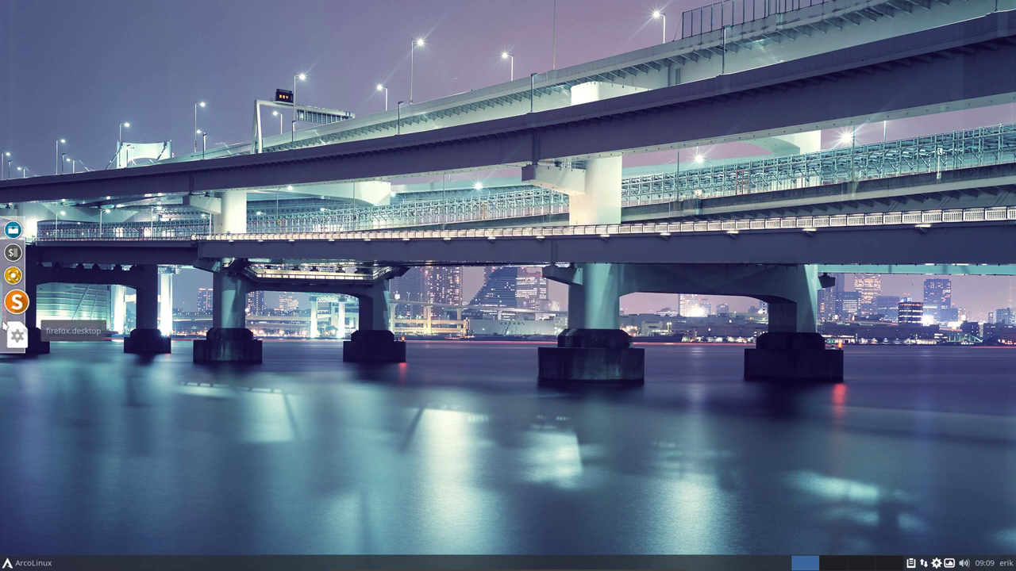
pyautogui.rightClick(4, 323)
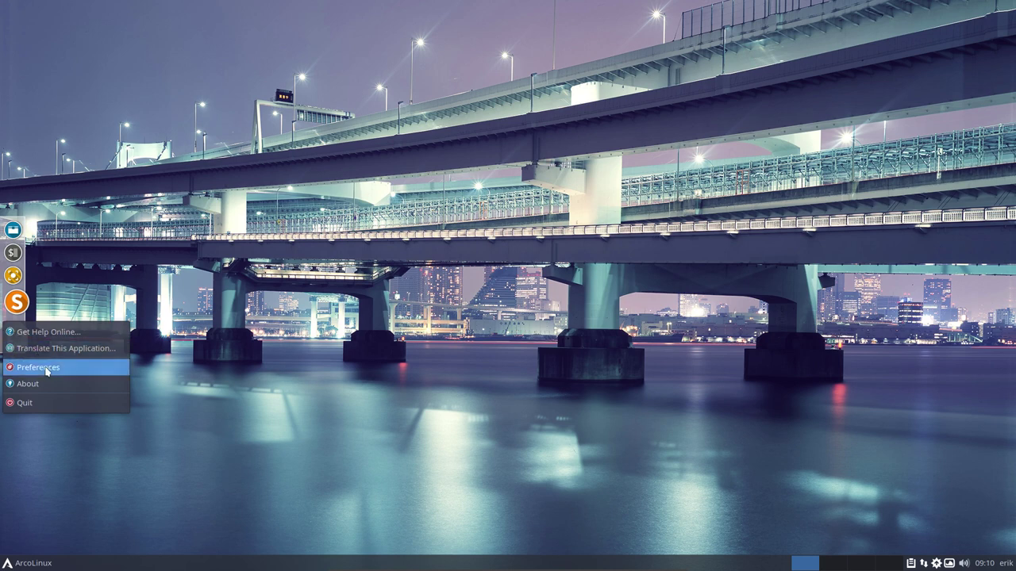
pyautogui.click(48, 403)
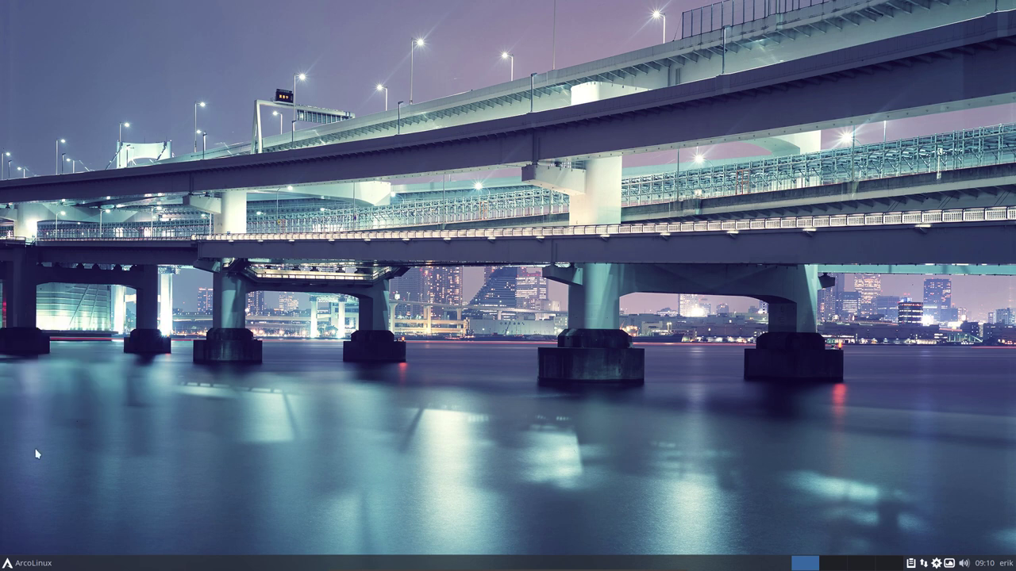
# Relaunch Plank by searching 'p' in the Whisker applications menu
pyautogui.click(26, 566)
pyautogui.write('plan')
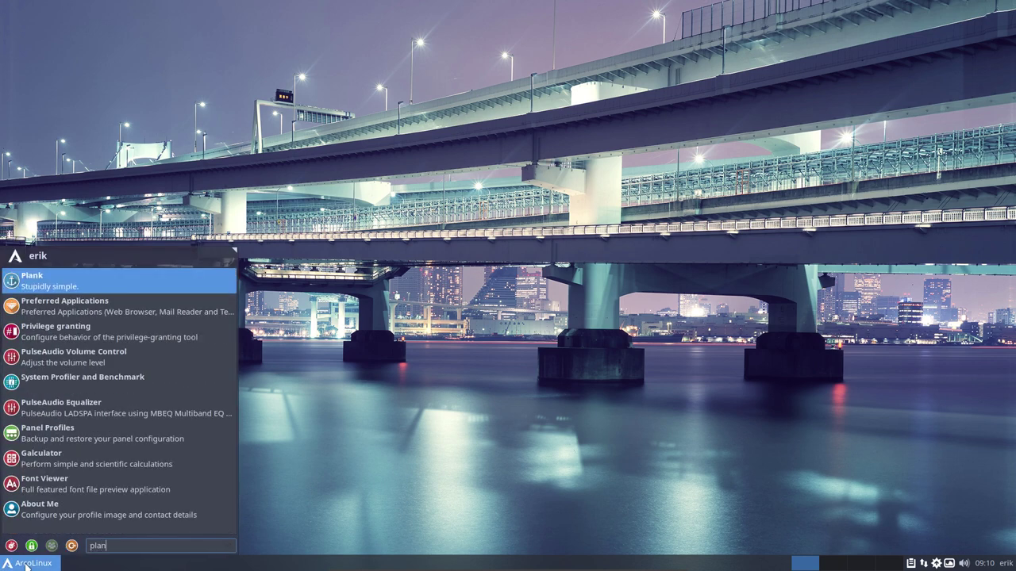
pyautogui.press('Escape')
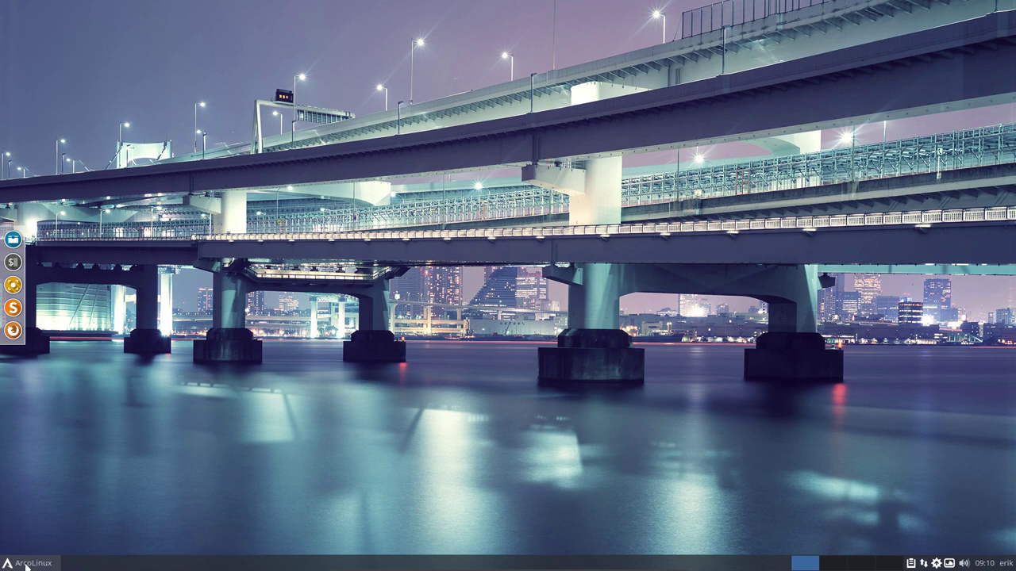
# Open a neofetch terminal showing ArcoLinux v19.06.1, exit VM fullscreen, and open SimpleScreenRecorder's tray menu
pyautogui.hotkey('ctrl', 'alt', 't')
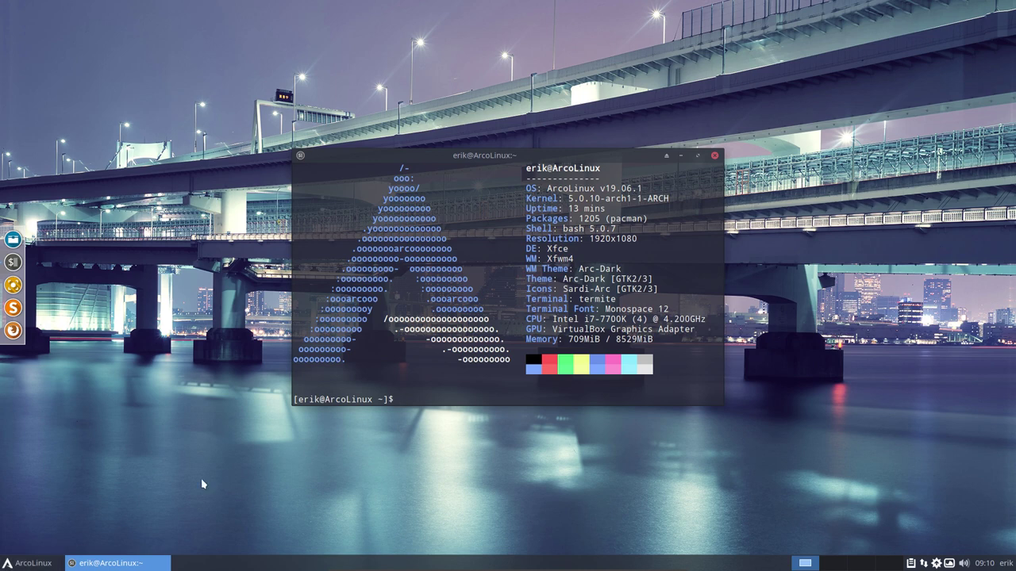
pyautogui.hotkey('ctrl', 'f')
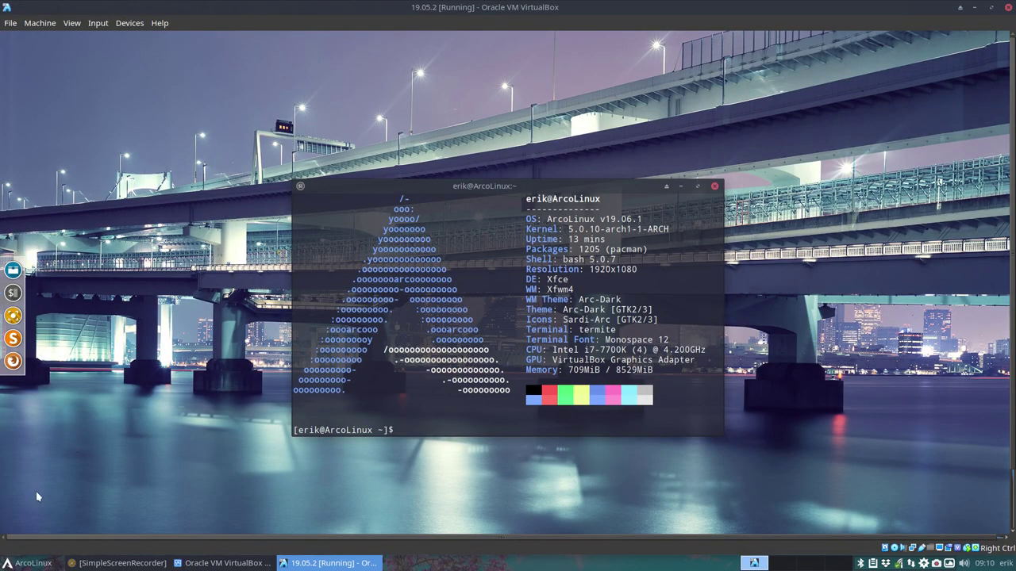
pyautogui.rightClick(929, 559)
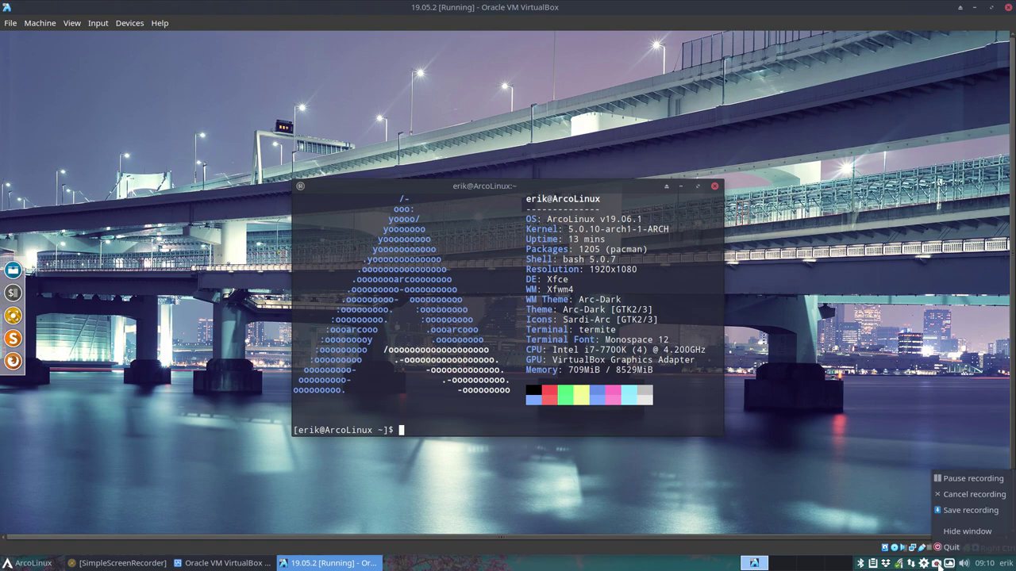